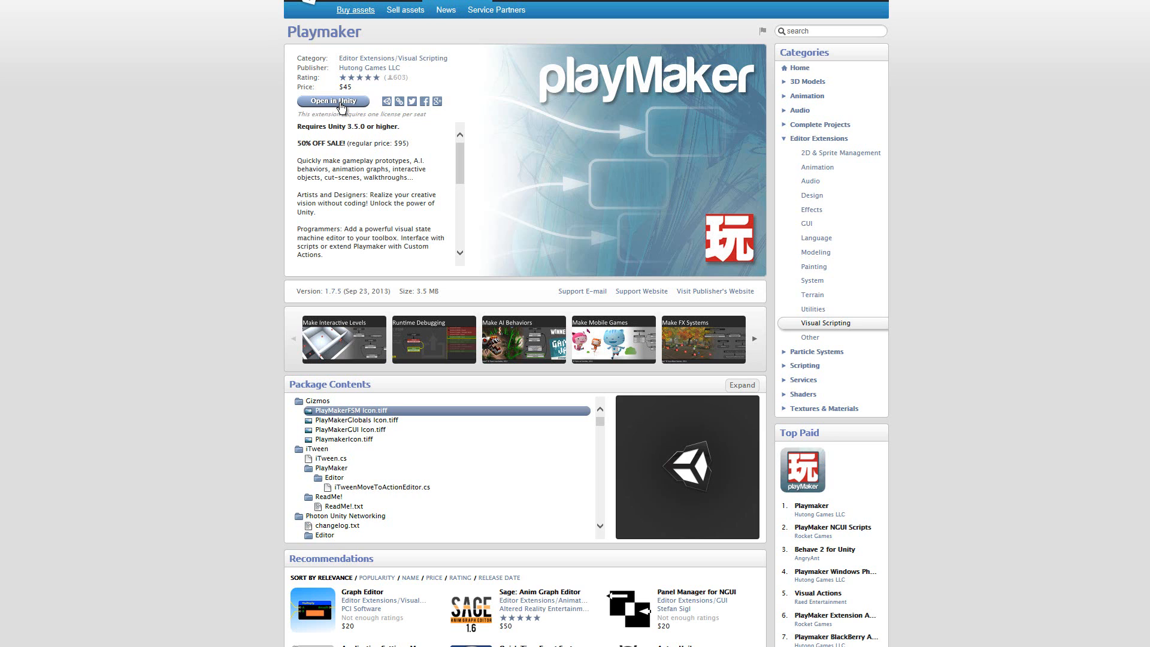
Step: Open the Playmaker store page in Unity, authorizing the browser to launch it, and download the package update
{"action": "left_click", "coordinate": [342, 108]}
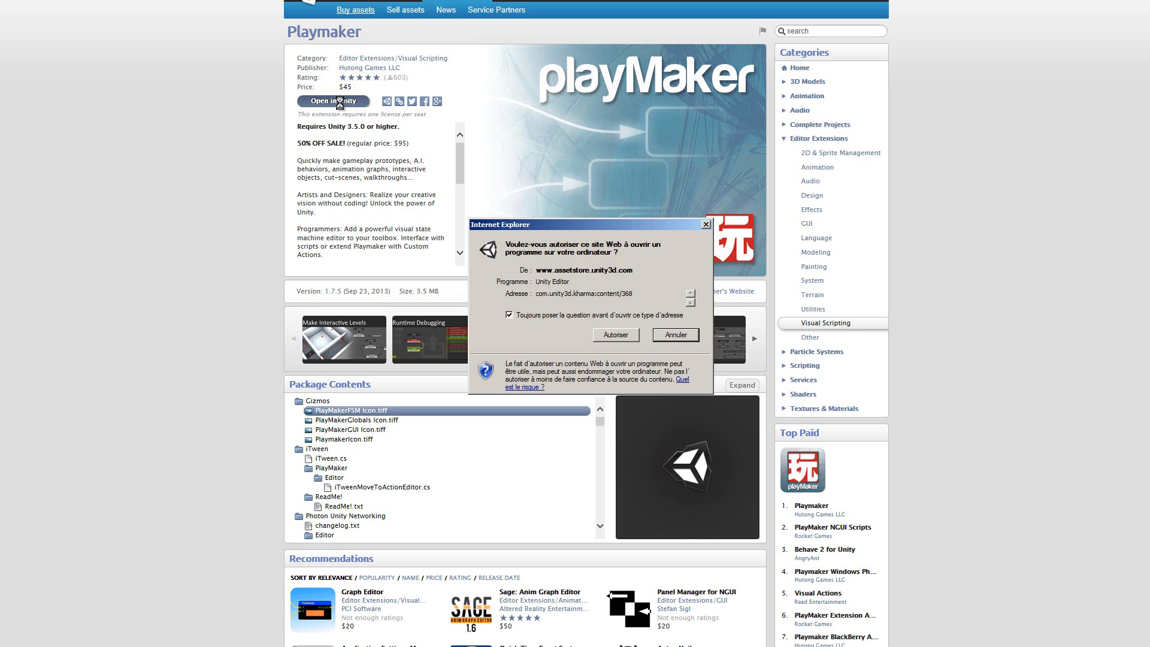
{"action": "left_click", "coordinate": [622, 337]}
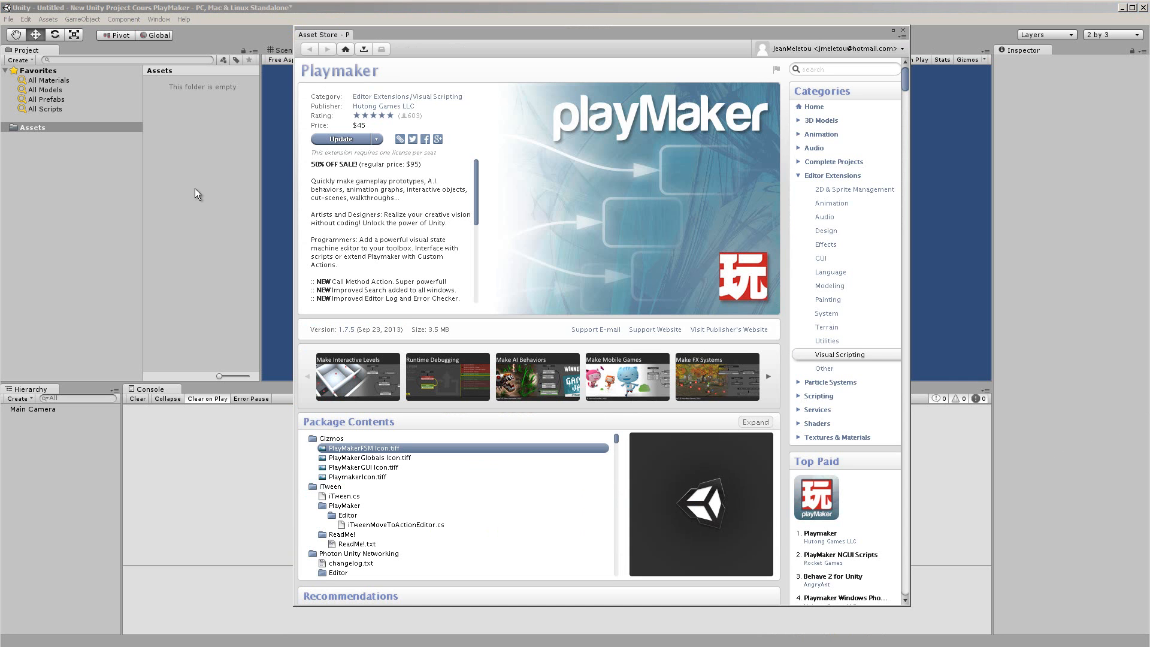
{"action": "left_click", "coordinate": [356, 141]}
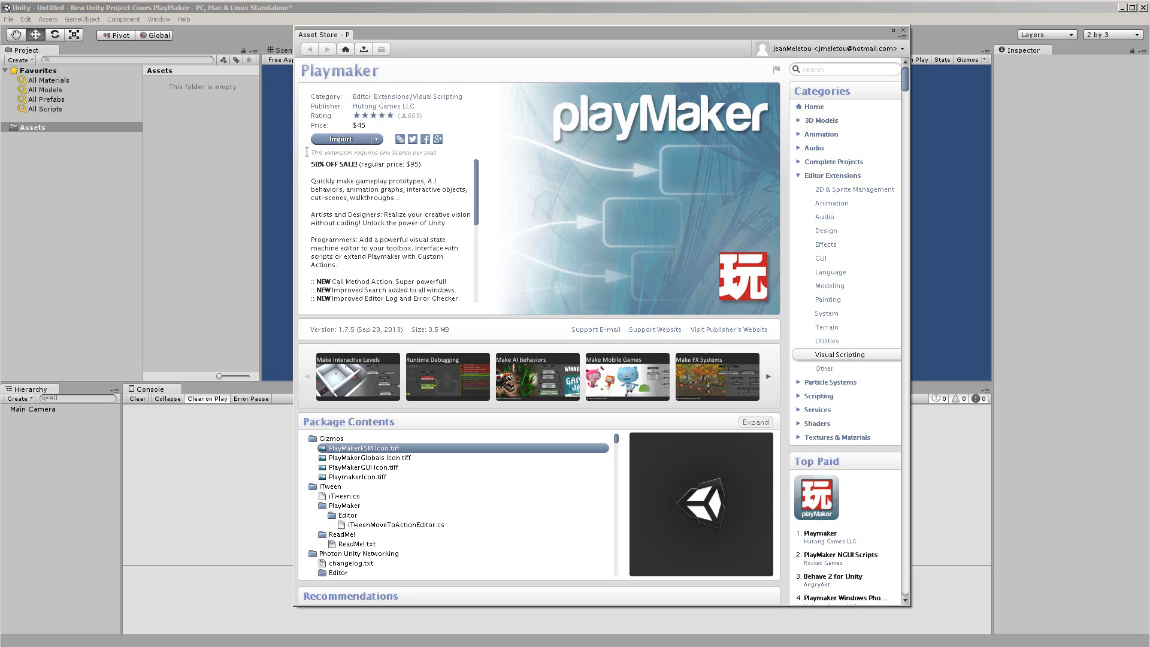
Step: Import all items of the Playmaker package into the project and close the Asset Store window
{"action": "left_click", "coordinate": [345, 140]}
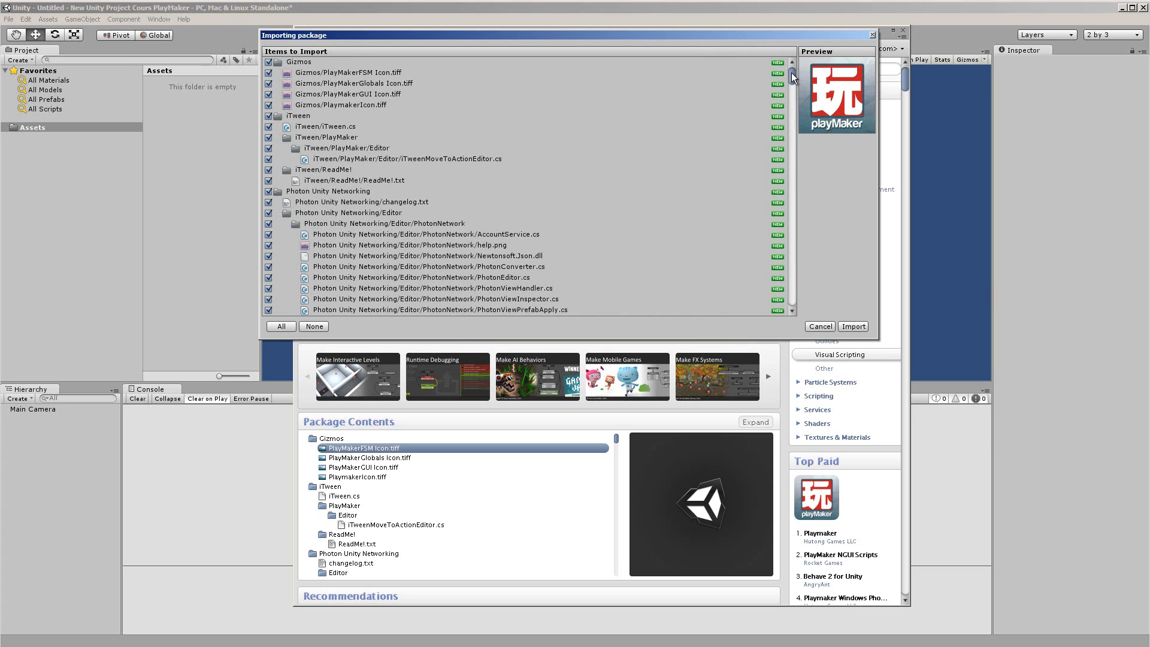
{"action": "mouse_move", "coordinate": [793, 73]}
{"action": "left_mouse_down"}
{"action": "mouse_move", "coordinate": [797, 298]}
{"action": "mouse_move", "coordinate": [807, 56]}
{"action": "left_mouse_up"}
{"action": "left_click", "coordinate": [854, 327]}
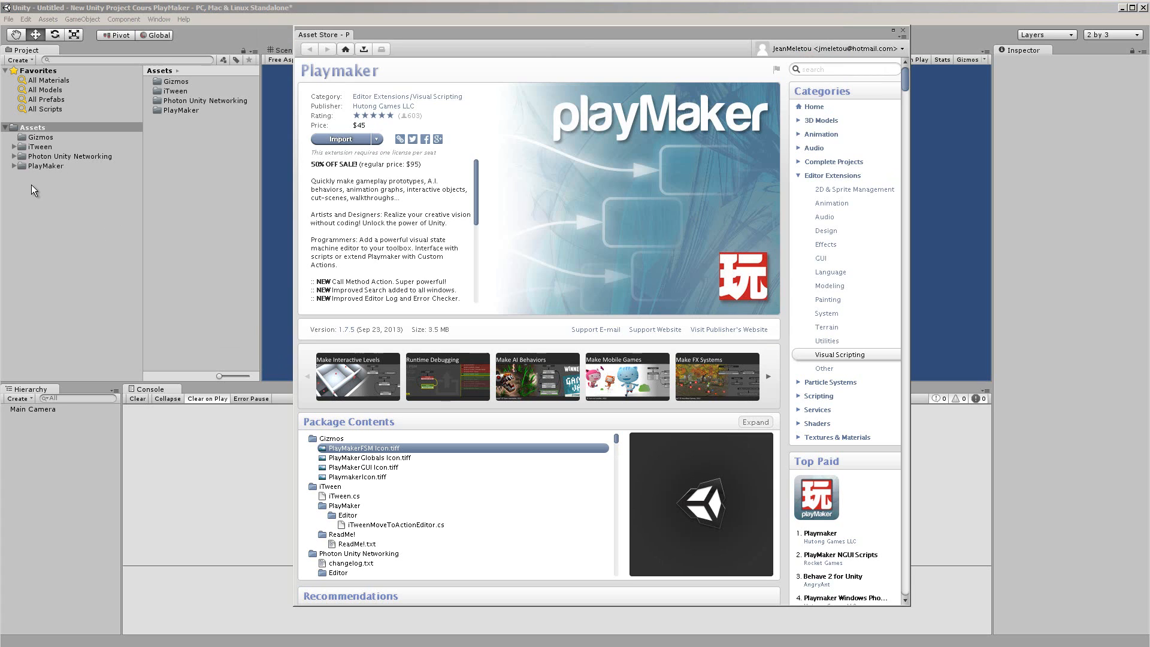
{"action": "left_click", "coordinate": [904, 30]}
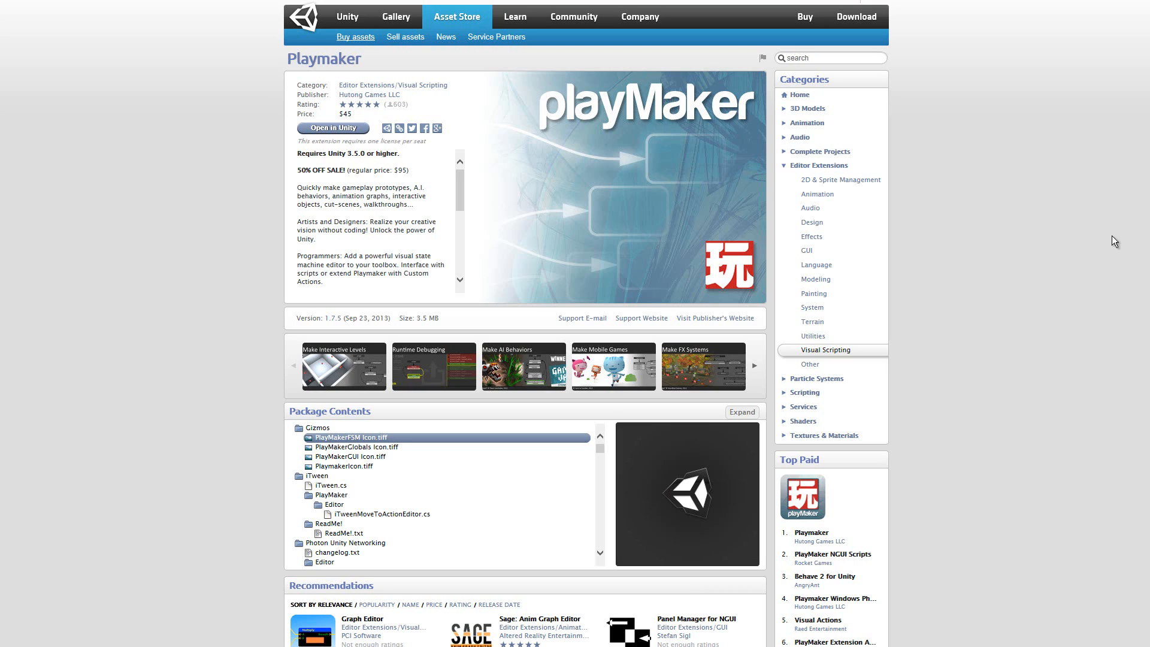
Step: In the browser, go to Playmaker's support website and open the Samples page from its manual
{"action": "left_click", "coordinate": [639, 320]}
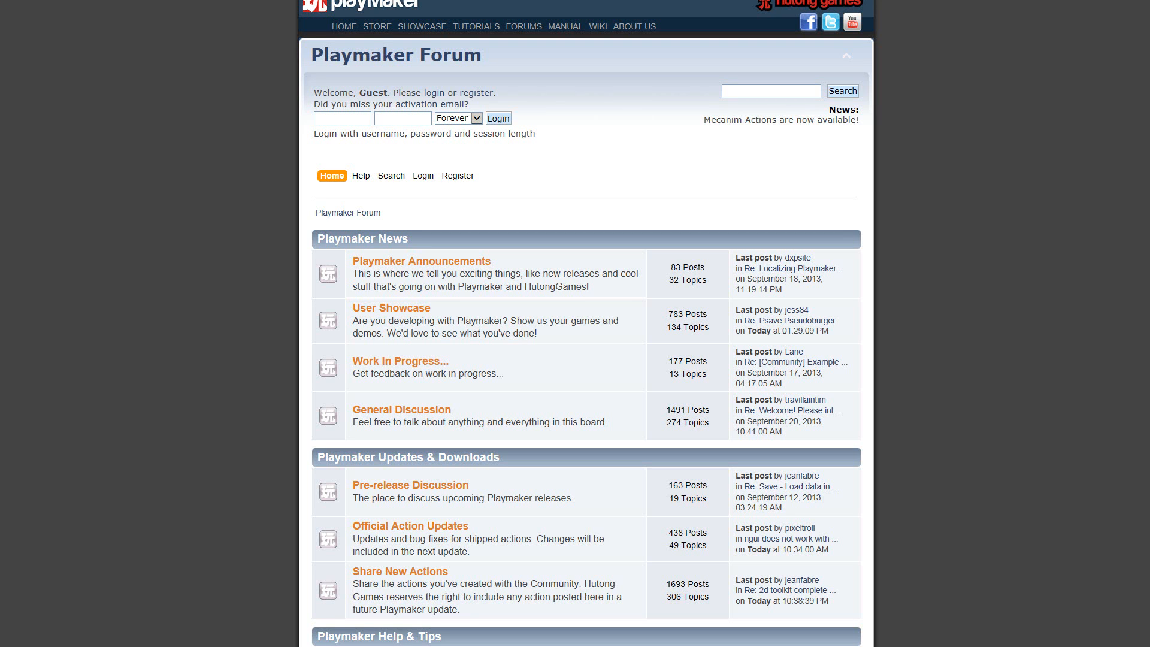
{"action": "left_click", "coordinate": [565, 27]}
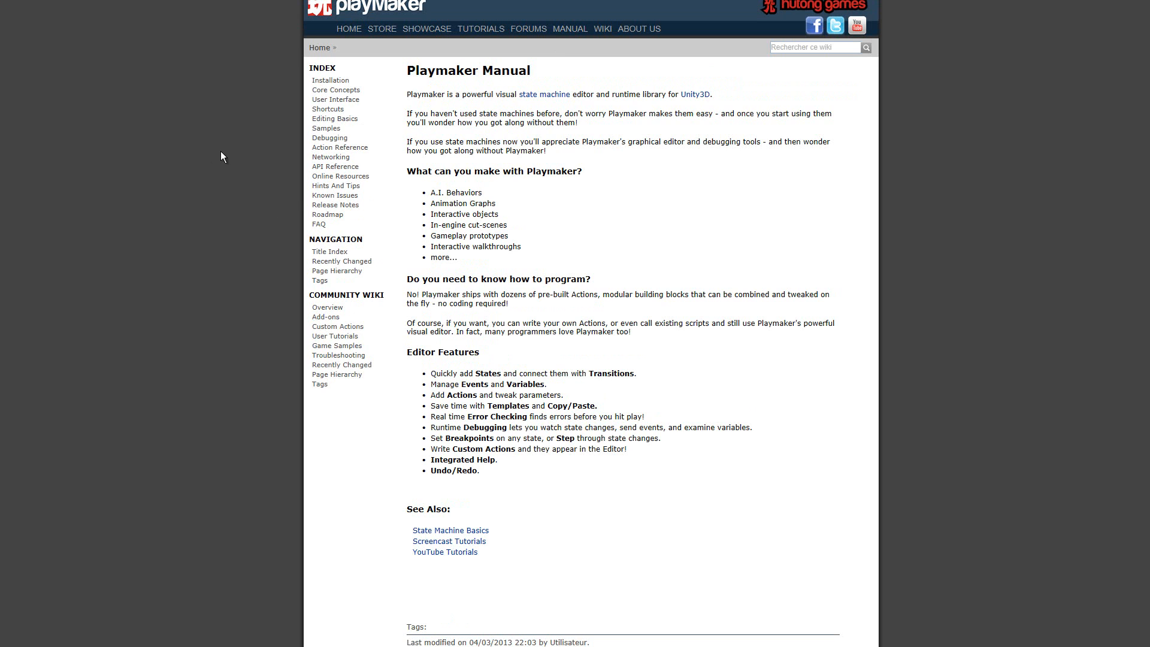
{"action": "left_click", "coordinate": [327, 131]}
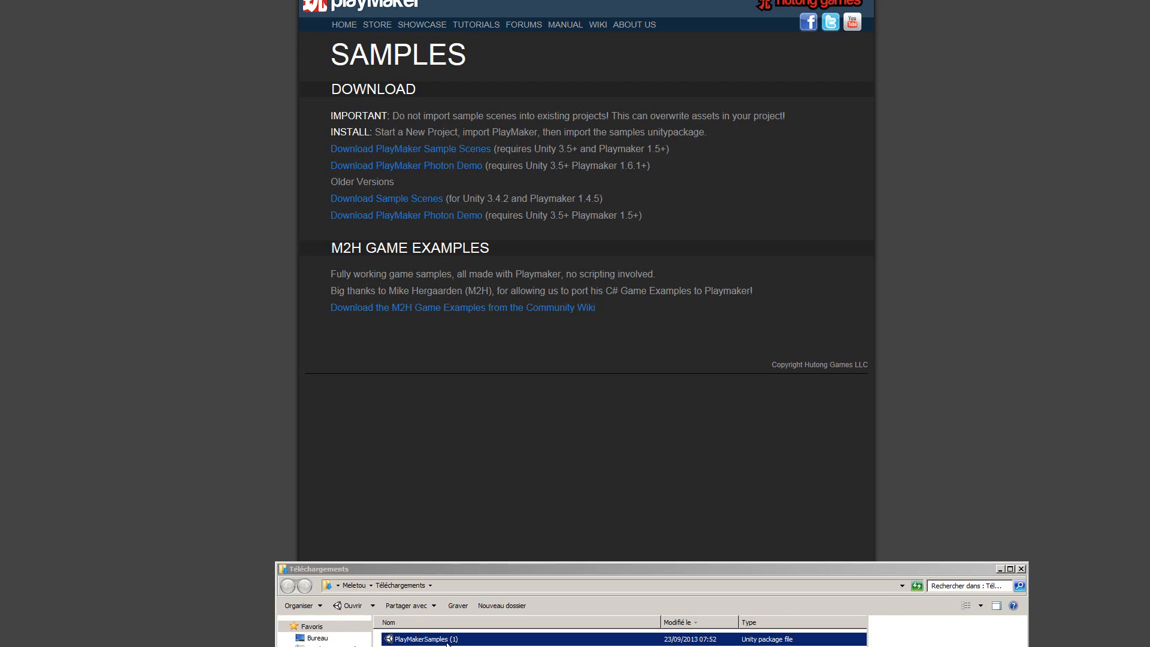
Step: Import all items of the downloaded PlayMakerSamples (1) package into the Unity project and clear the console
{"action": "double_click", "coordinate": [389, 640]}
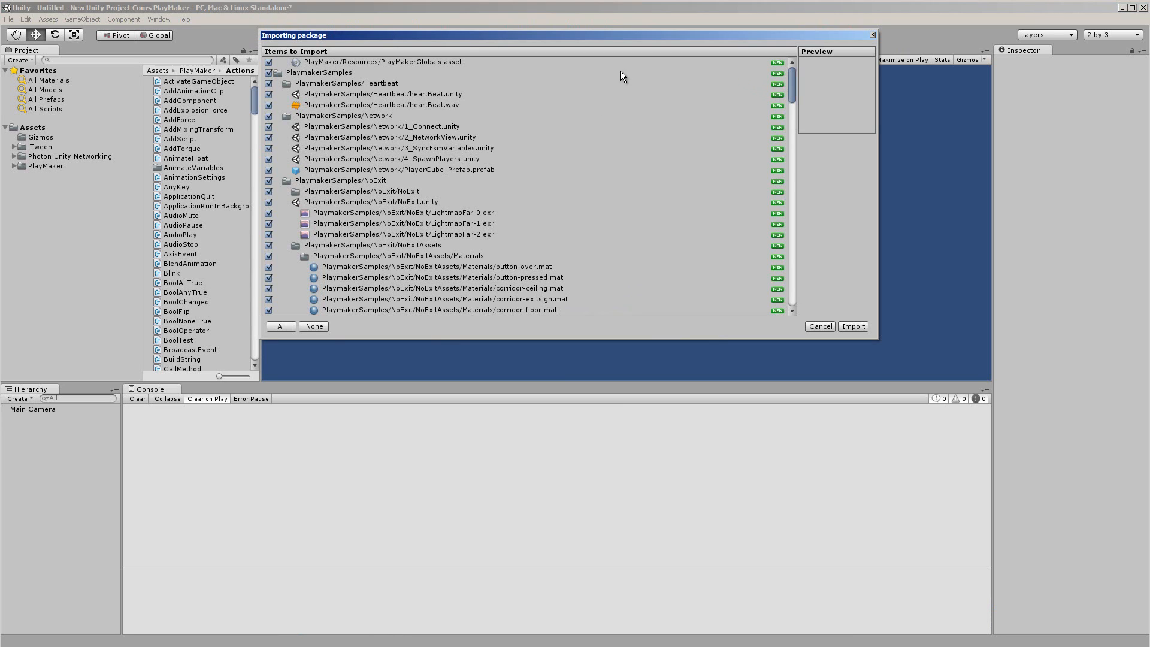
{"action": "left_click", "coordinate": [853, 327]}
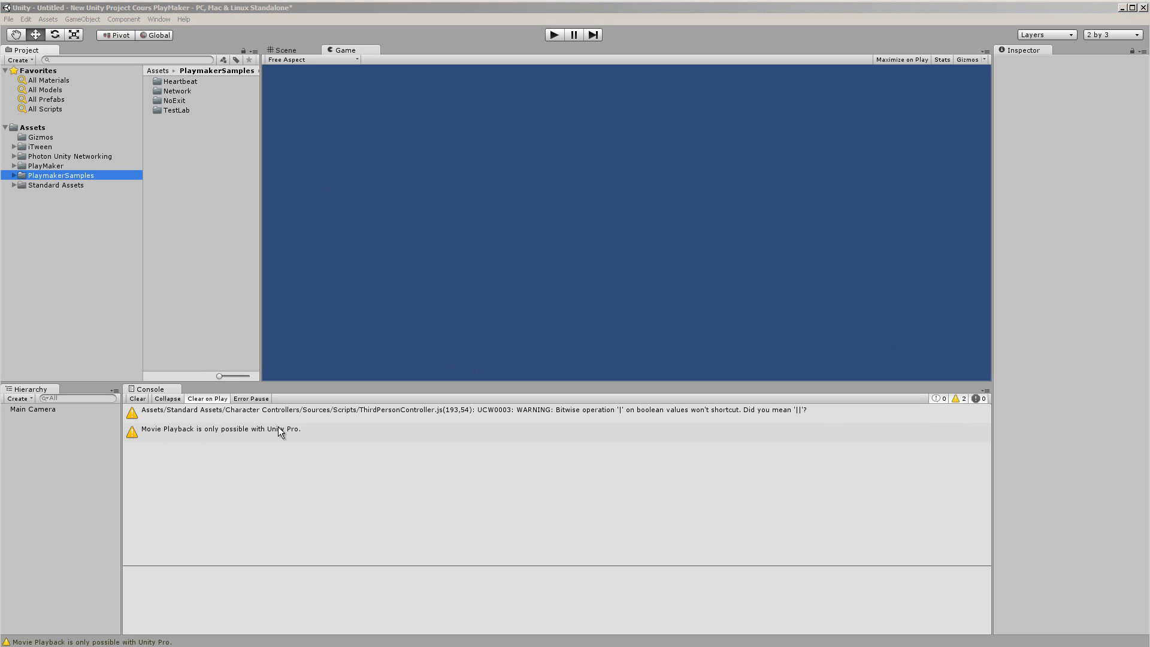
{"action": "left_click", "coordinate": [137, 399]}
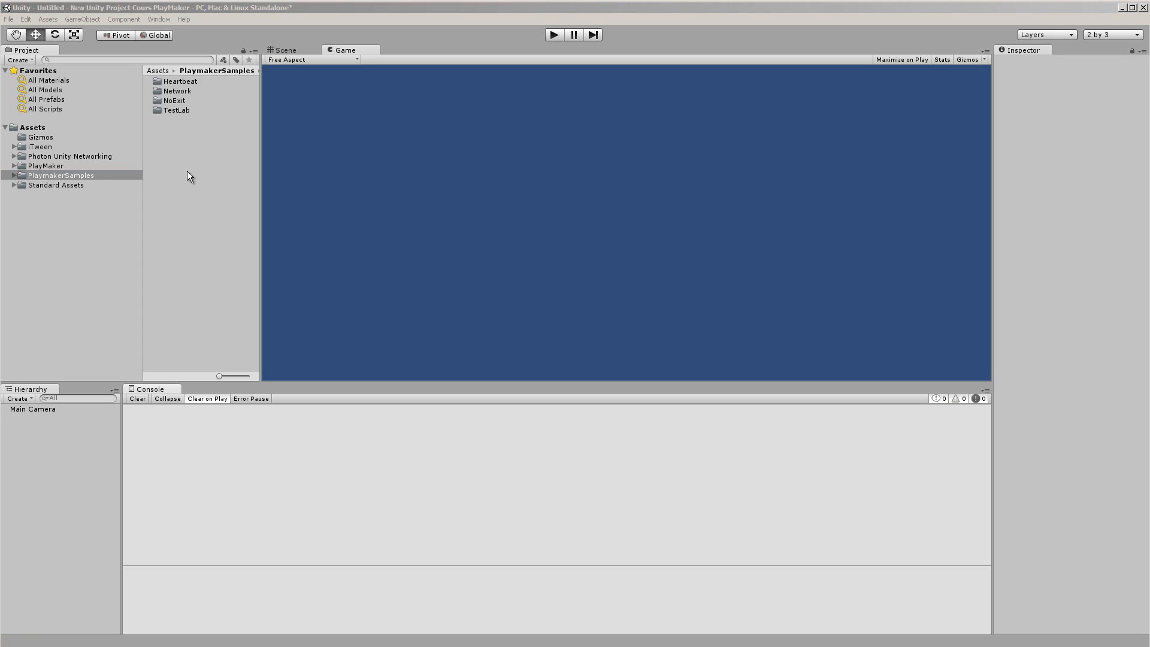
Step: Open the PlayMaker Editor, dock it beside the Console, and widen it so the Console becomes a narrow column
{"action": "left_click", "coordinate": [222, 18]}
{"action": "left_click", "coordinate": [222, 20]}
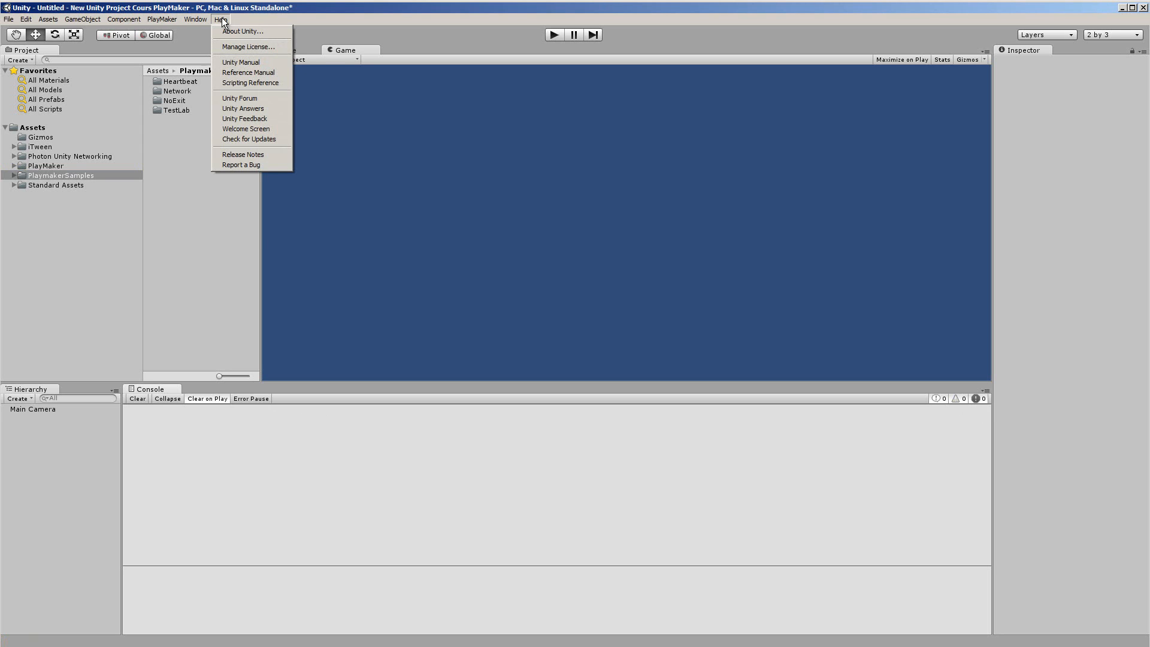
{"action": "mouse_move", "coordinate": [163, 22]}
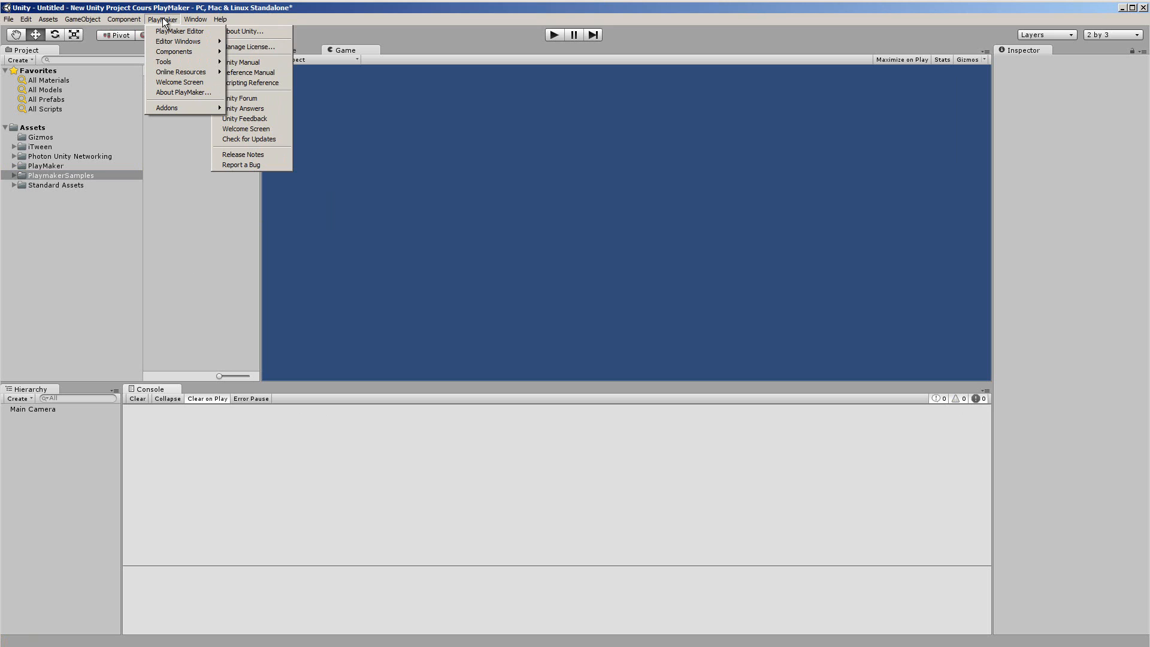
{"action": "left_click", "coordinate": [168, 31]}
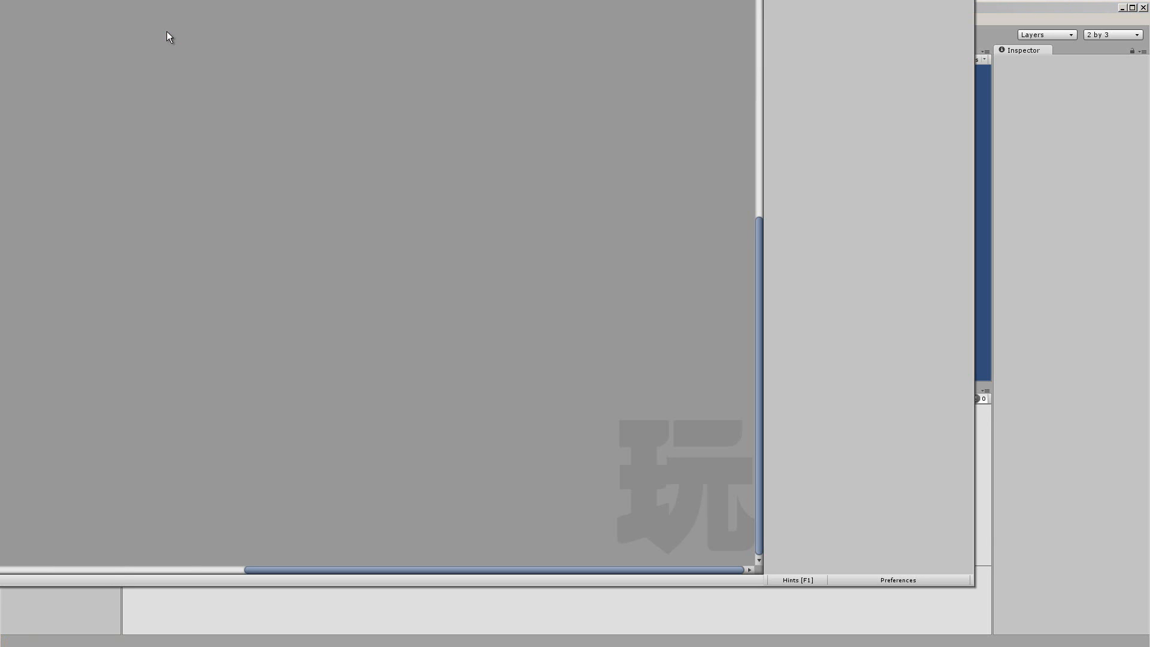
{"action": "left_click_drag", "start_coordinate": [215, 0], "coordinate": [389, 16]}
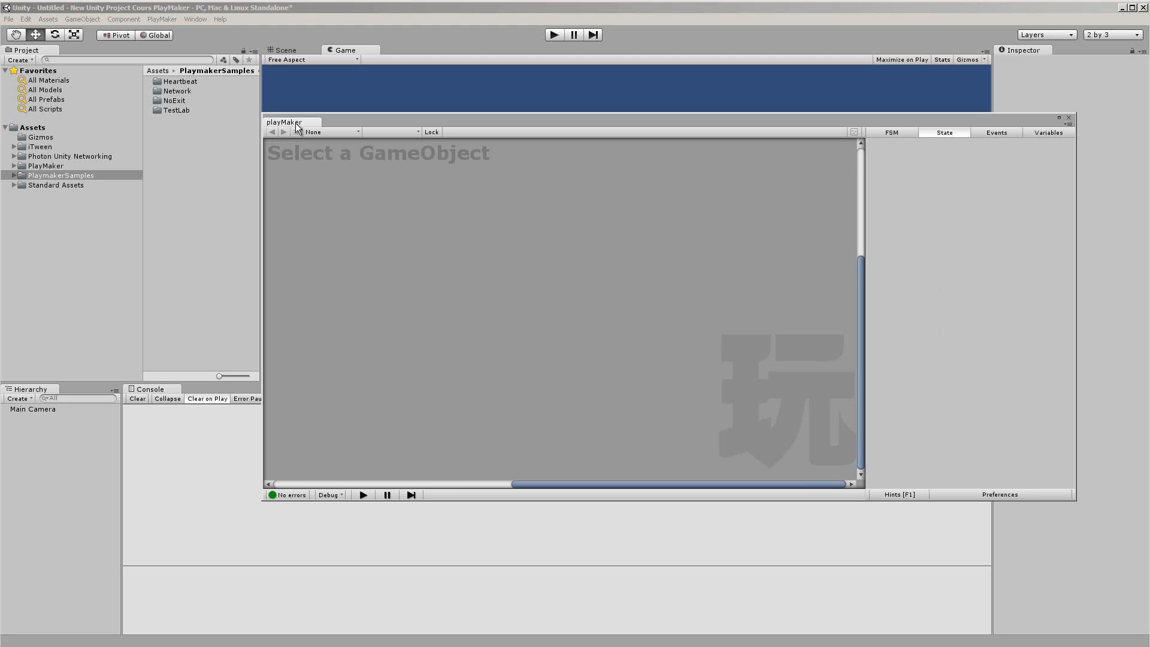
{"action": "left_click_drag", "start_coordinate": [296, 124], "coordinate": [872, 526]}
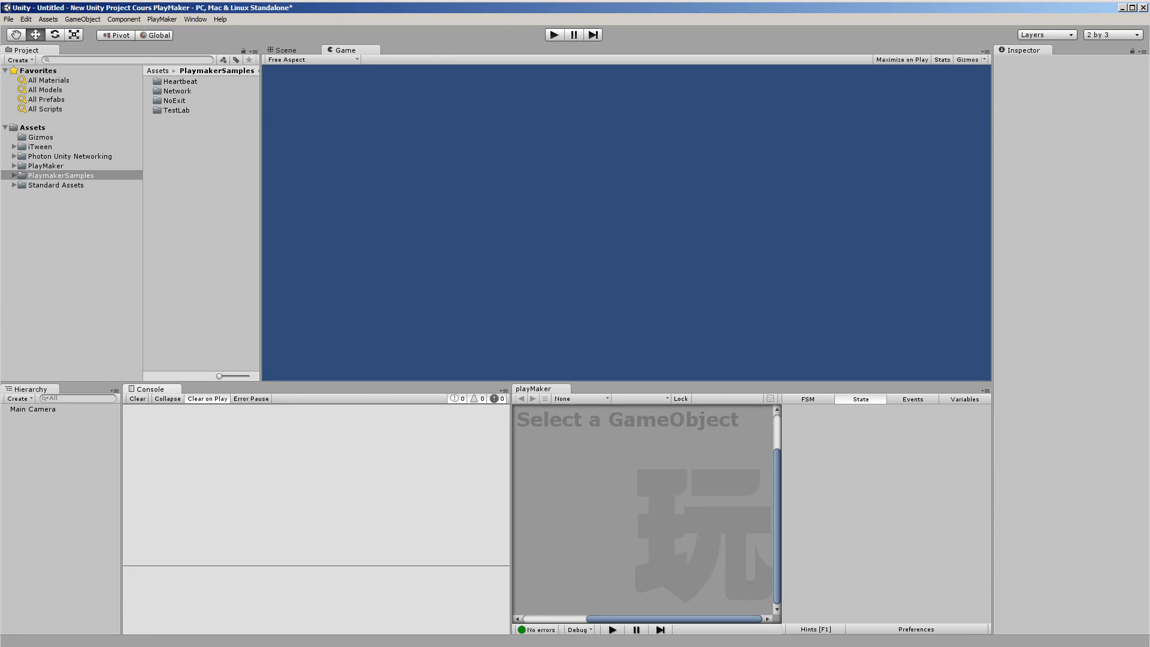
{"action": "left_click_drag", "start_coordinate": [511, 490], "coordinate": [202, 491]}
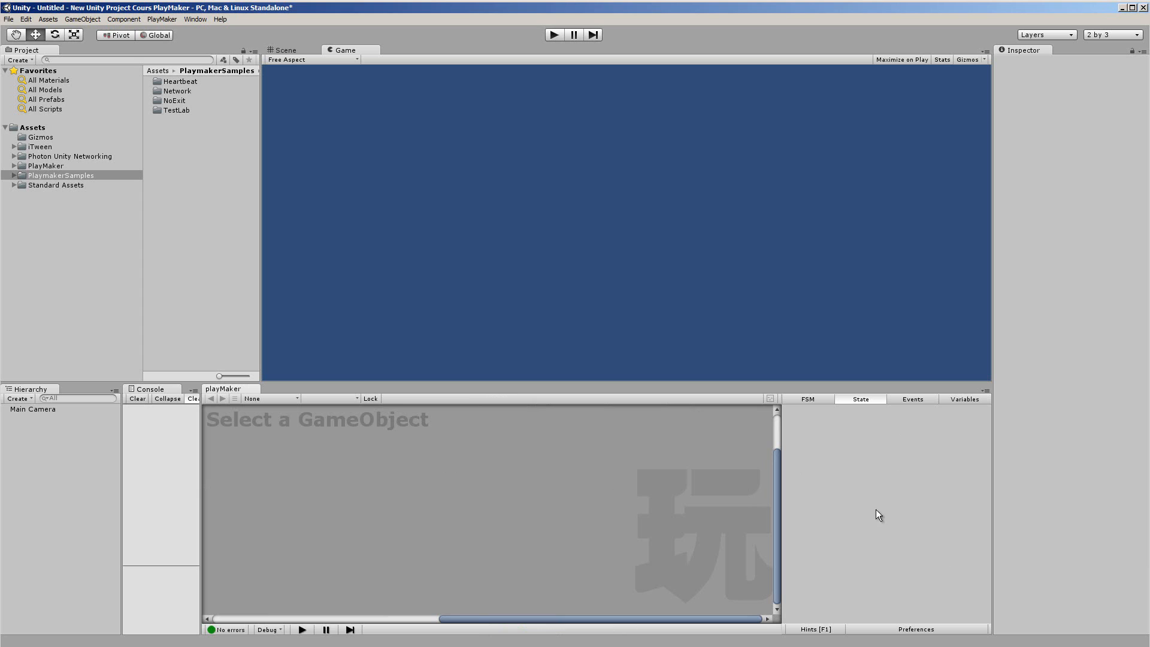
Step: Open PlayMaker's Action Browser, dock it on the far side of the playMaker editor, and narrow it
{"action": "left_click", "coordinate": [163, 20]}
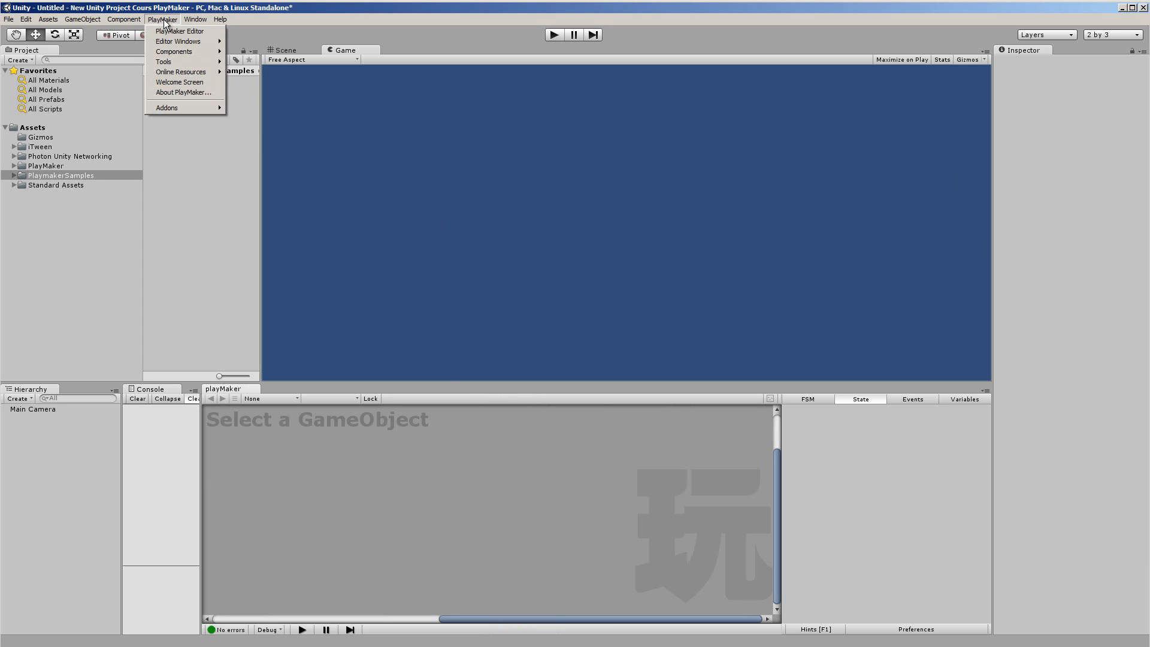
{"action": "mouse_move", "coordinate": [185, 42]}
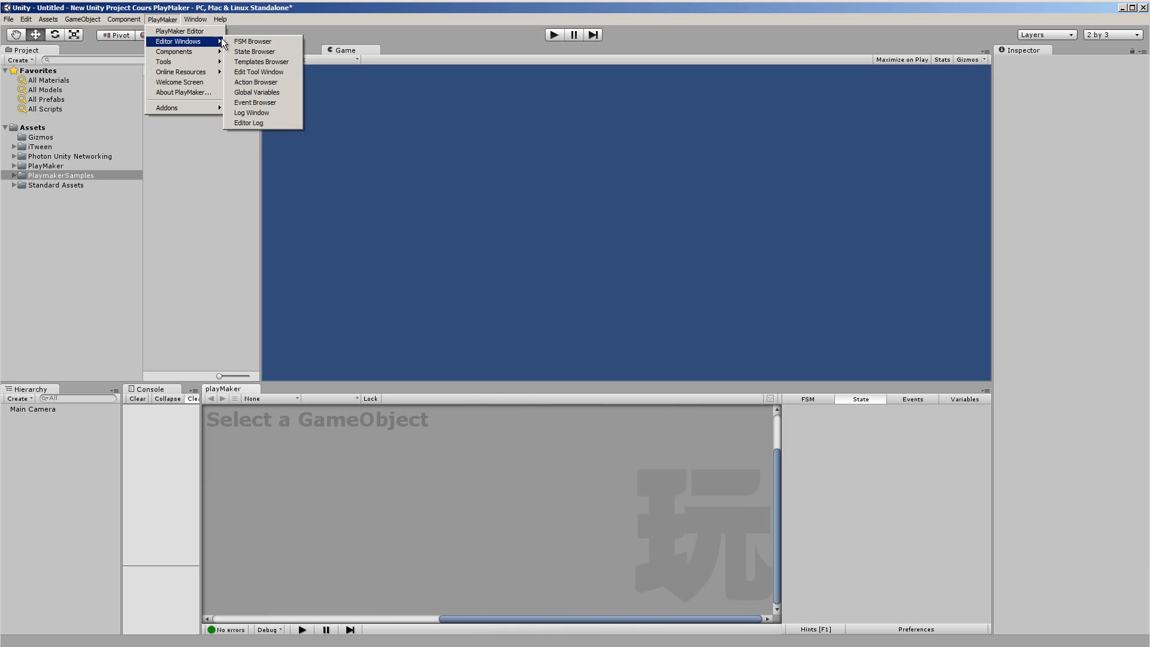
{"action": "left_click", "coordinate": [275, 81]}
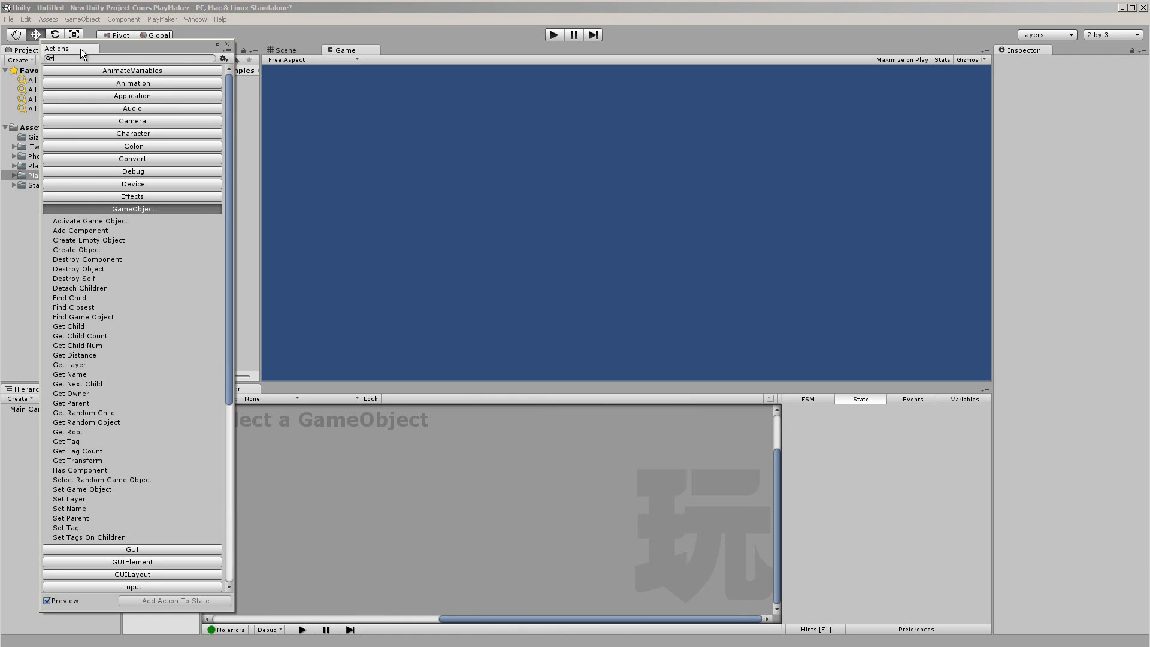
{"action": "left_click_drag", "start_coordinate": [80, 48], "coordinate": [926, 472]}
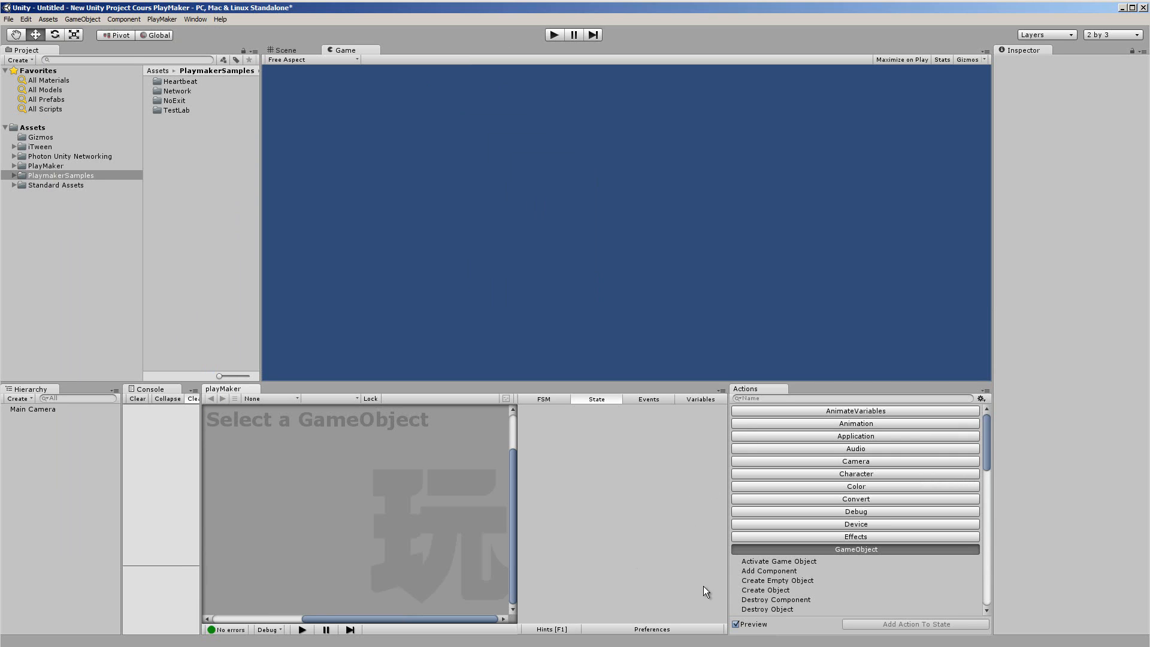
{"action": "left_click_drag", "start_coordinate": [728, 588], "coordinate": [855, 588]}
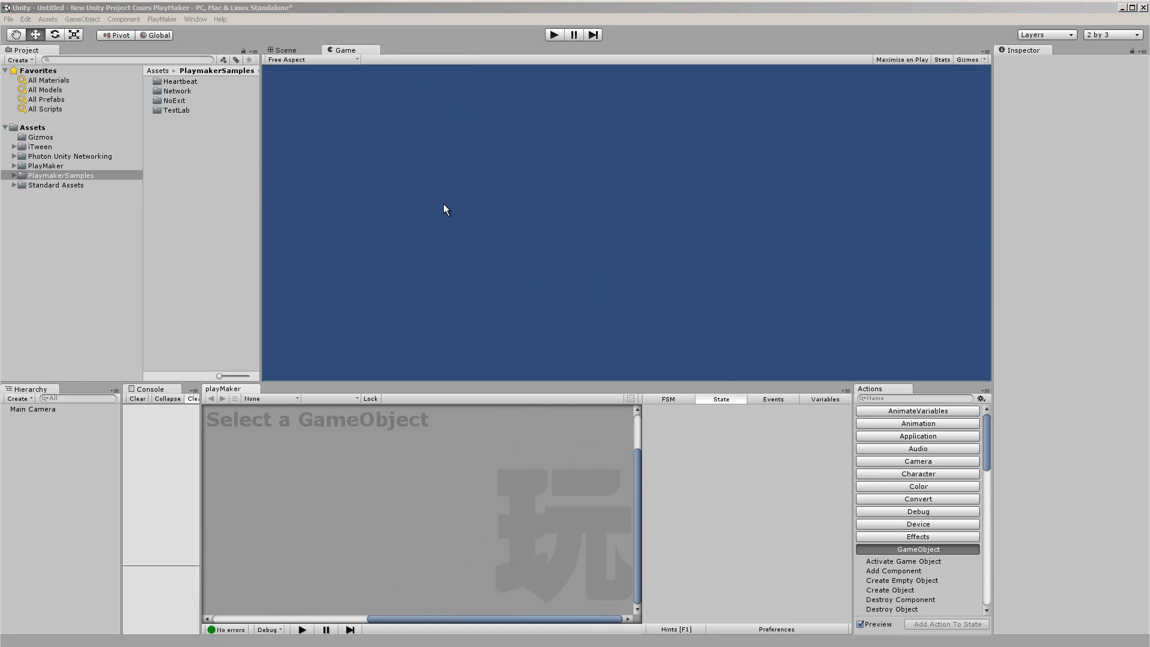
Step: Dock the Game view beside the Scene view with a wider share of the space, and save the window layout as PlayMaker
{"action": "left_click_drag", "start_coordinate": [346, 49], "coordinate": [872, 202]}
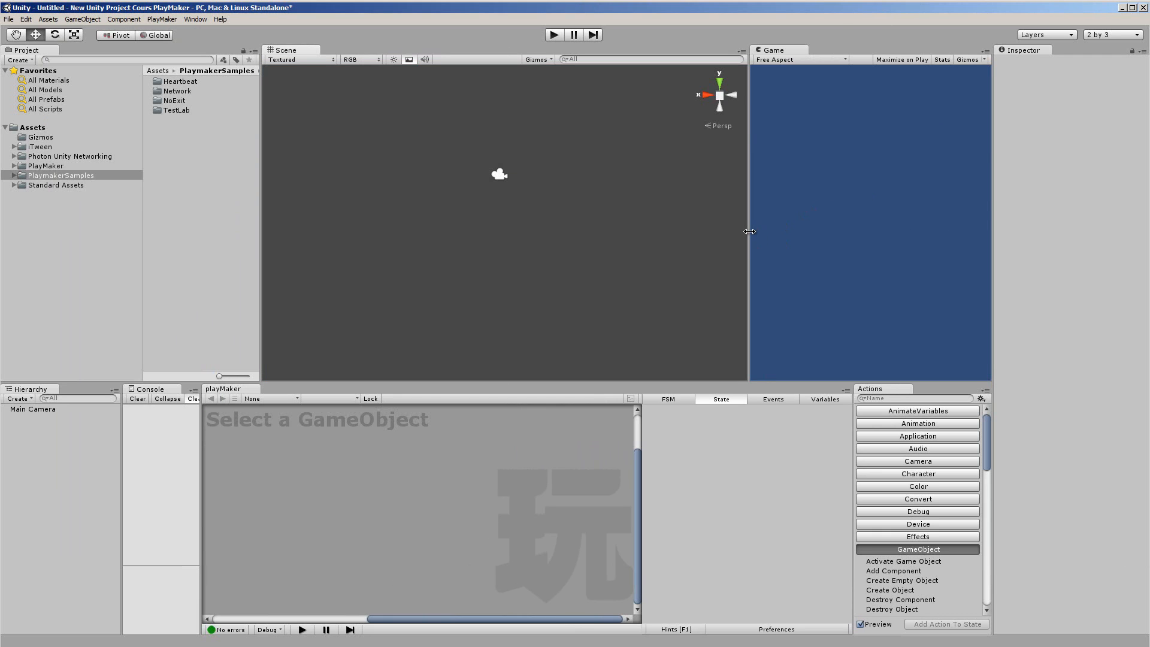
{"action": "left_click_drag", "start_coordinate": [749, 231], "coordinate": [625, 237]}
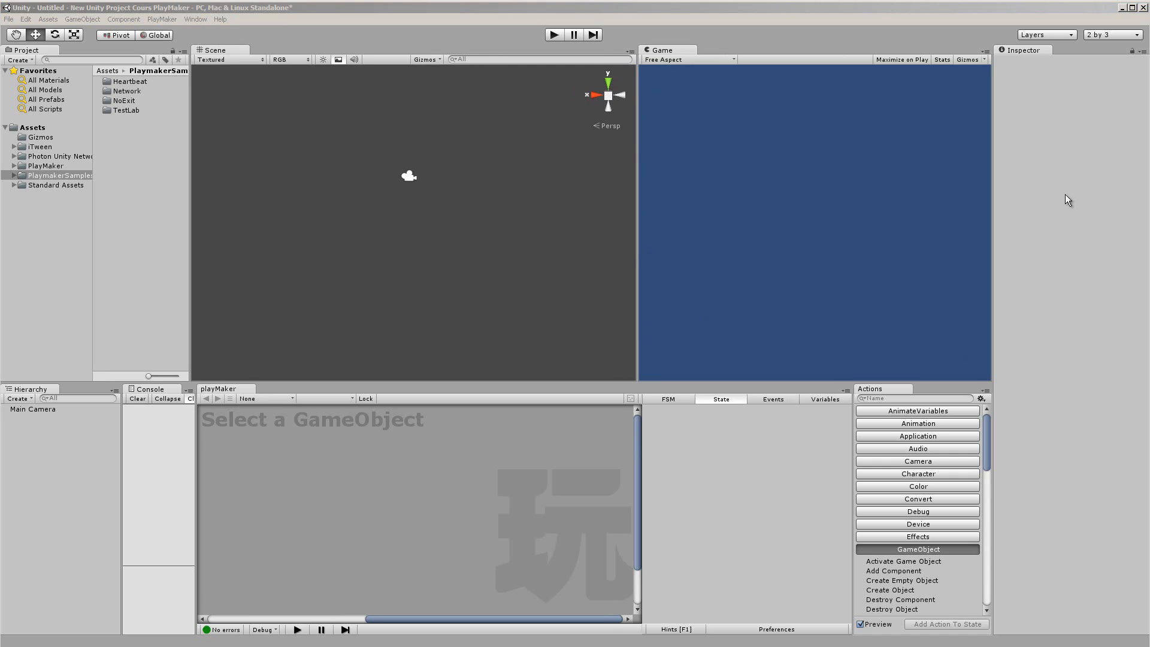
{"action": "left_click", "coordinate": [1112, 35]}
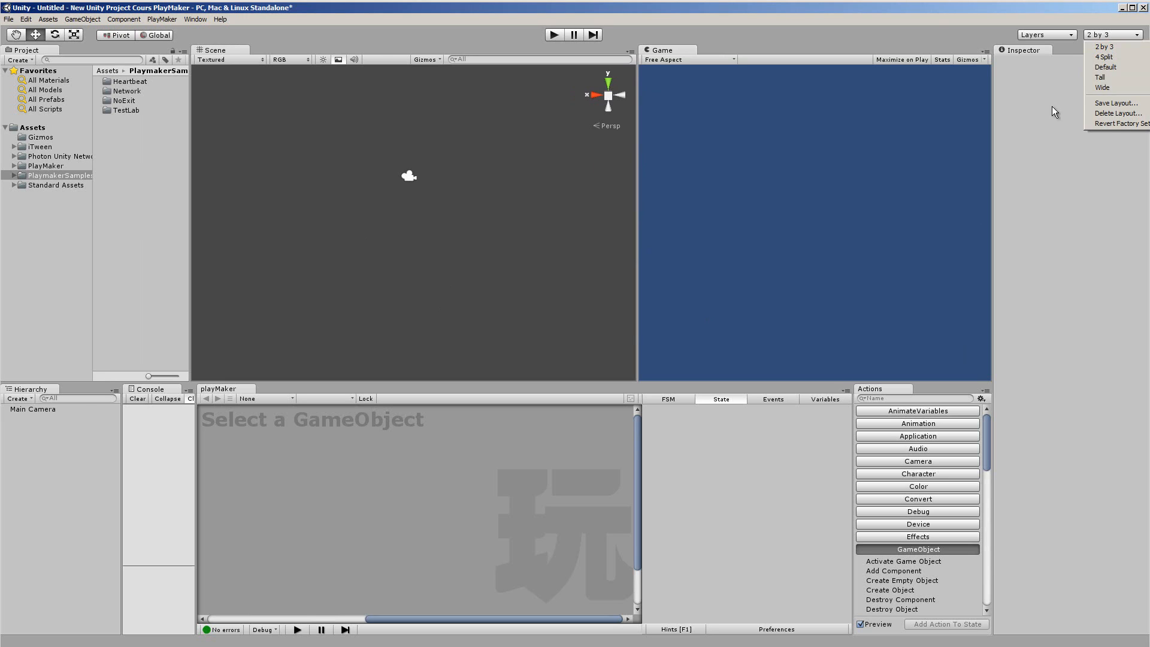
{"action": "left_click", "coordinate": [1108, 103]}
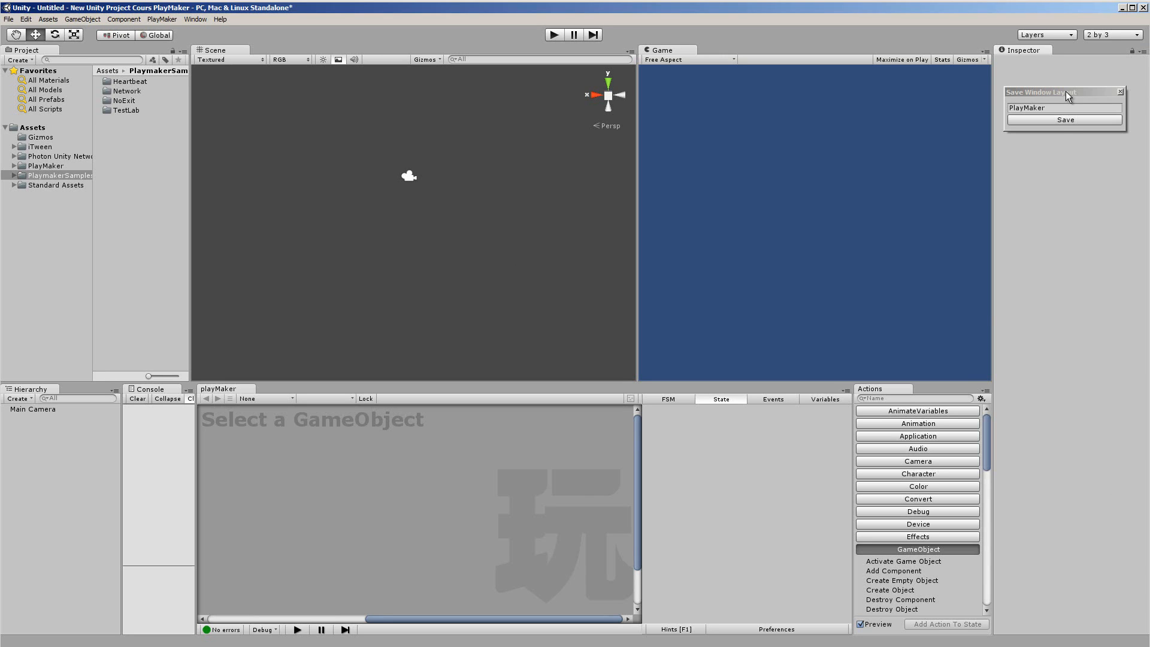
{"action": "left_click", "coordinate": [1066, 120]}
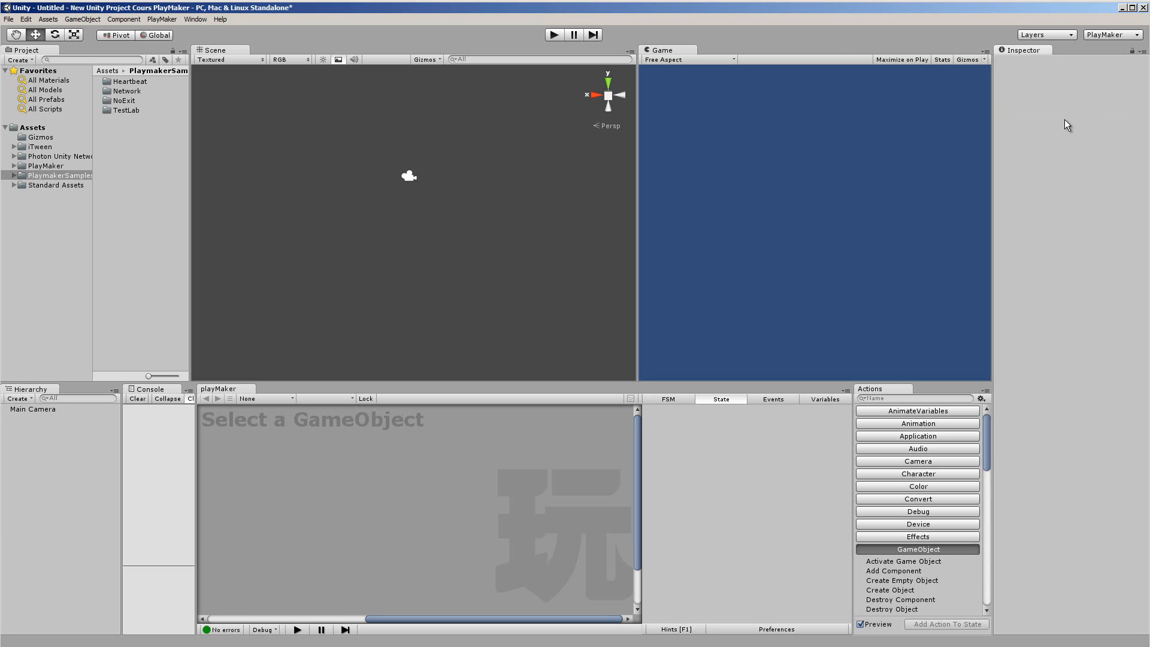
{"action": "left_click", "coordinate": [1108, 37]}
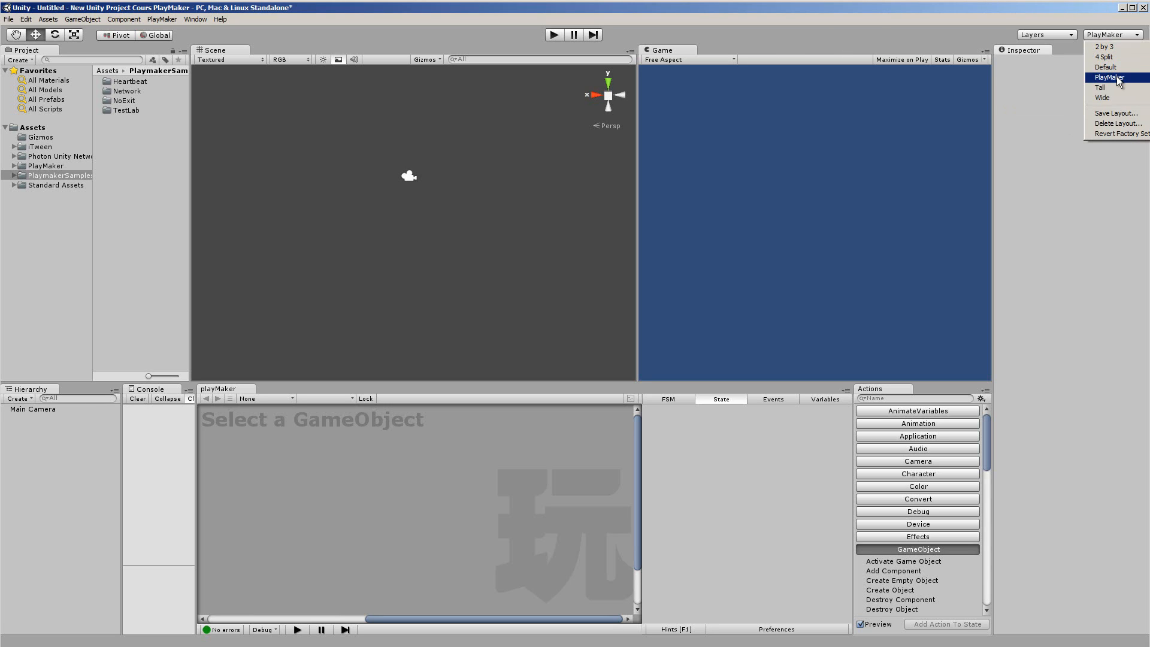
{"action": "left_click", "coordinate": [1074, 207]}
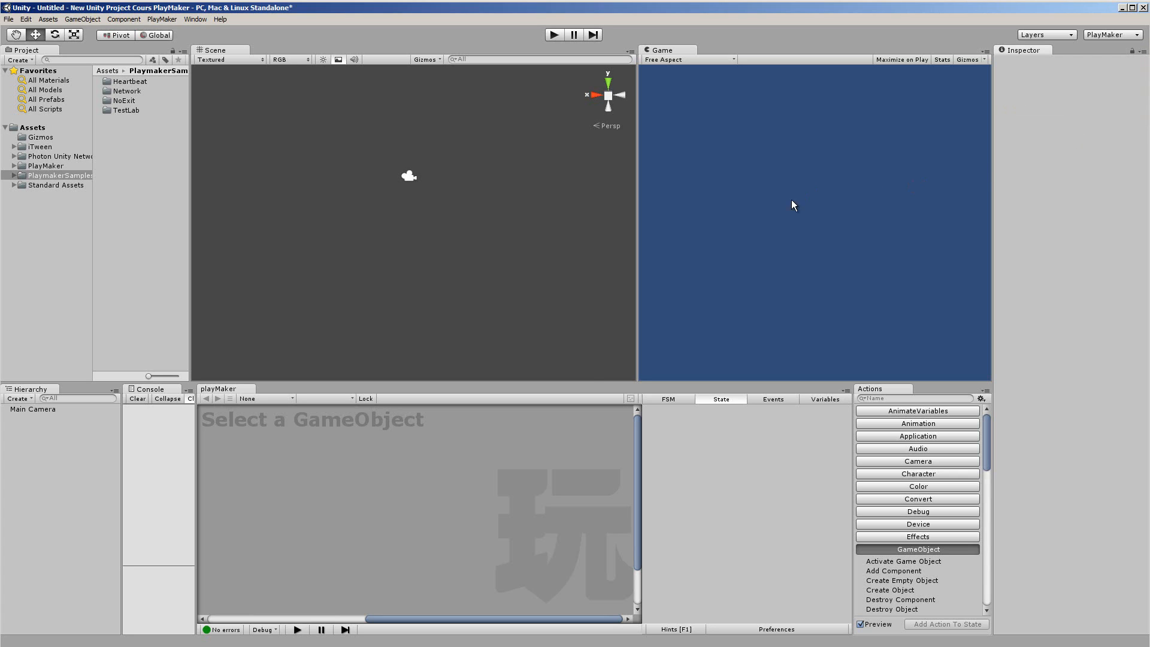
Step: Enlarge the playMaker editor and Actions area by shrinking the Scene and Game views, and save the layout as PlayMaker_Full
{"action": "left_click_drag", "start_coordinate": [584, 383], "coordinate": [555, 207]}
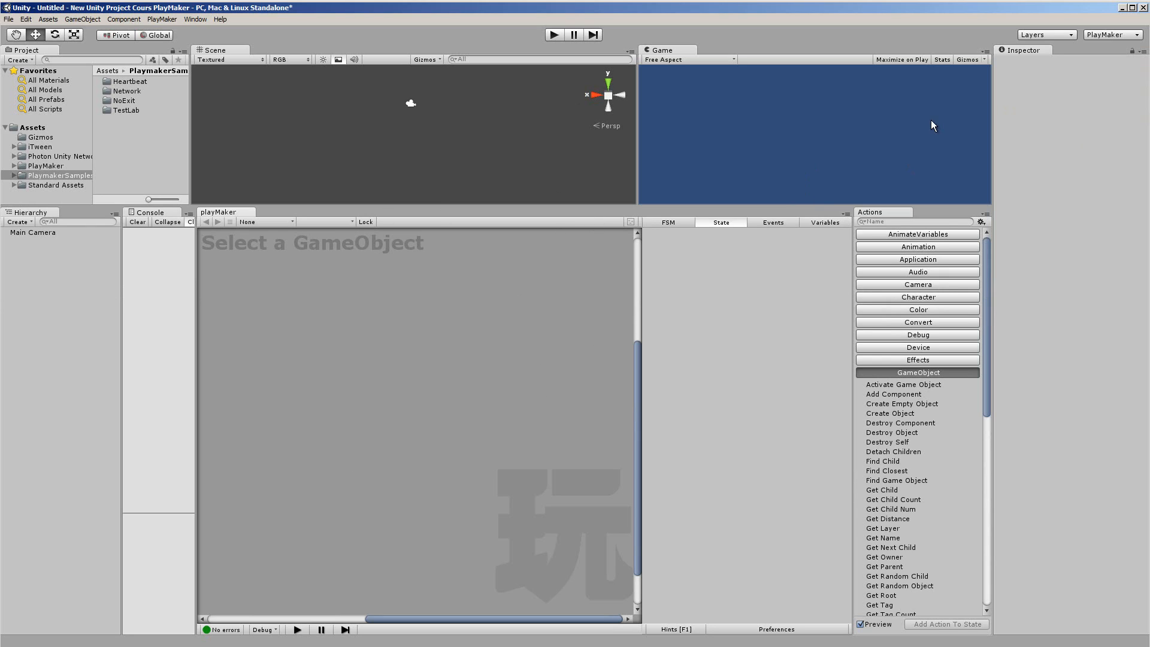
{"action": "left_click", "coordinate": [1108, 37]}
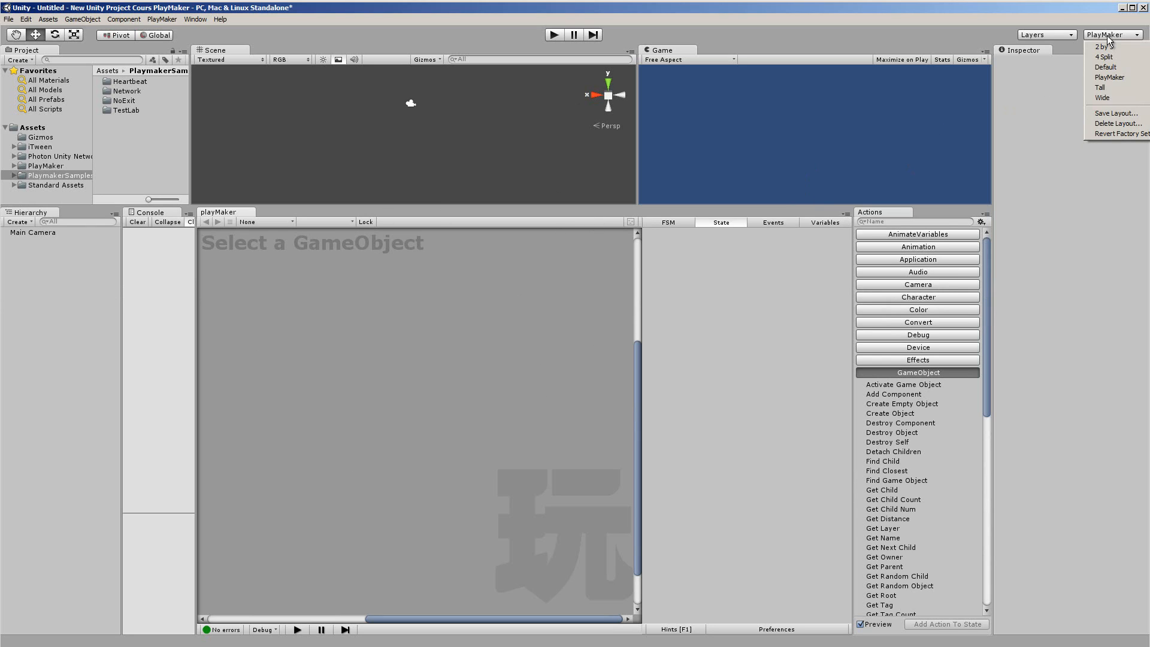
{"action": "left_click", "coordinate": [1117, 115]}
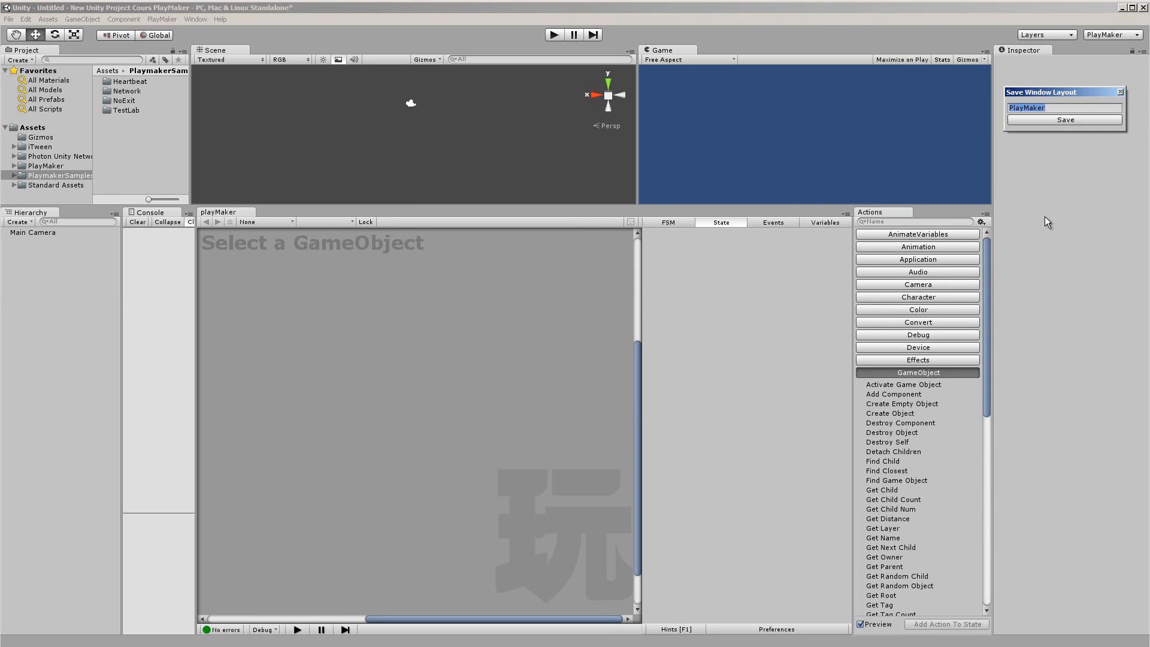
{"action": "type", "text": "PlayMaker_Full"}
{"action": "left_click", "coordinate": [1077, 122]}
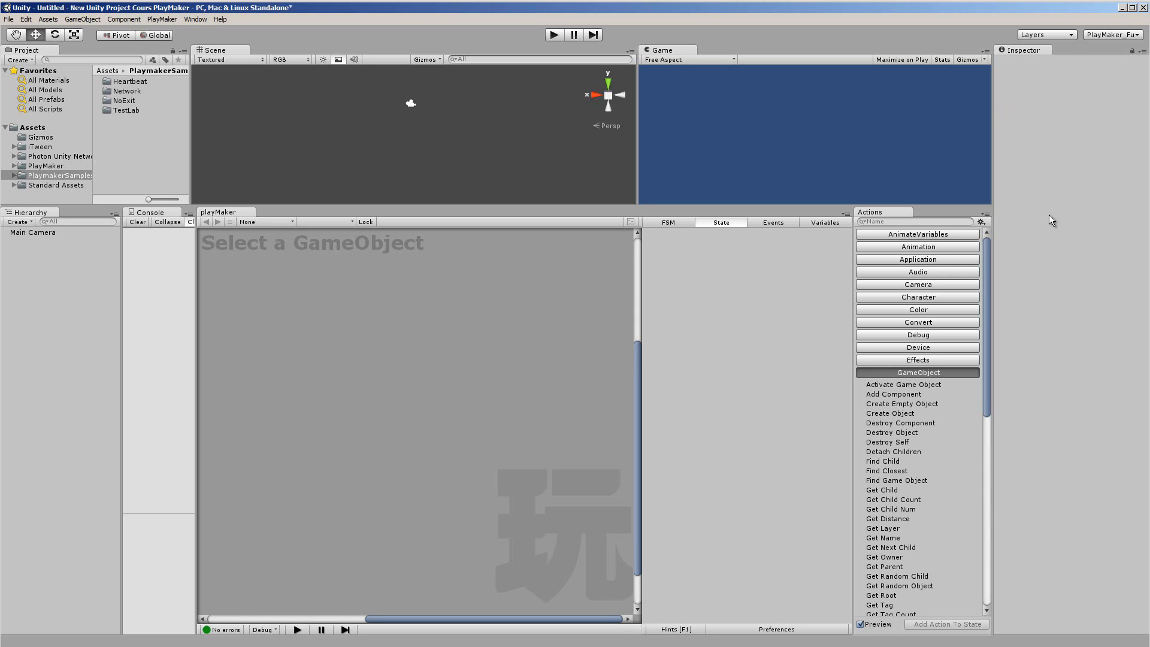
{"action": "left_click", "coordinate": [1117, 36]}
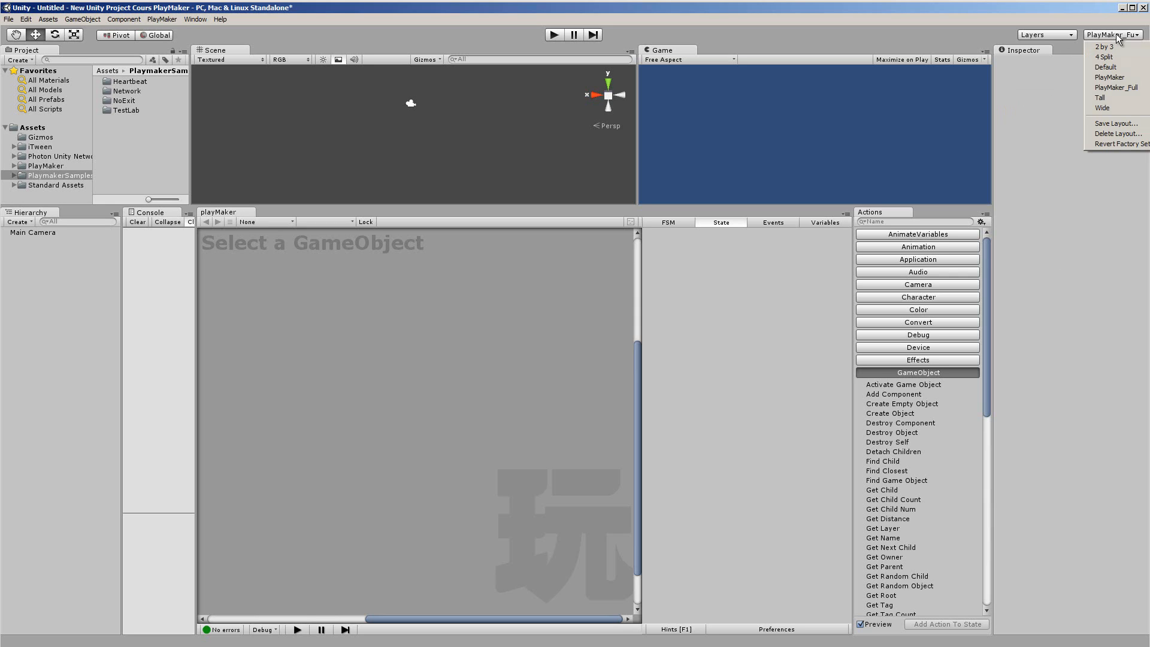
Step: Switch to the PlayMaker window layout and return to the PlayMaker_Full layout
{"action": "left_click", "coordinate": [1112, 78]}
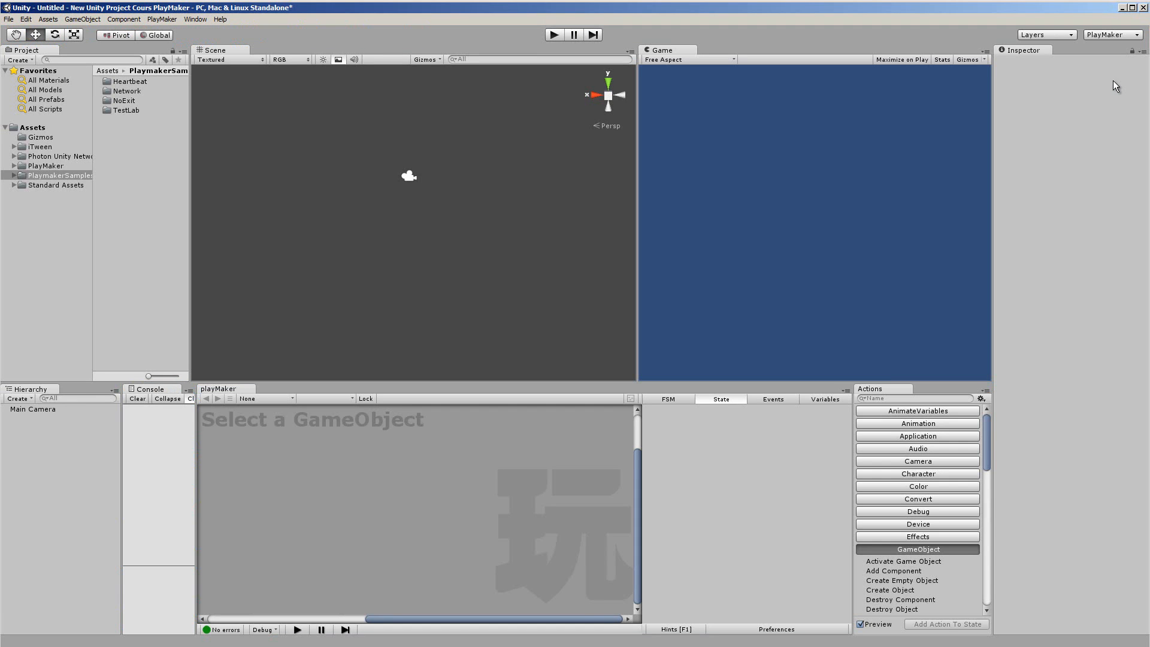
{"action": "left_click", "coordinate": [1113, 37]}
{"action": "left_click", "coordinate": [1106, 88]}
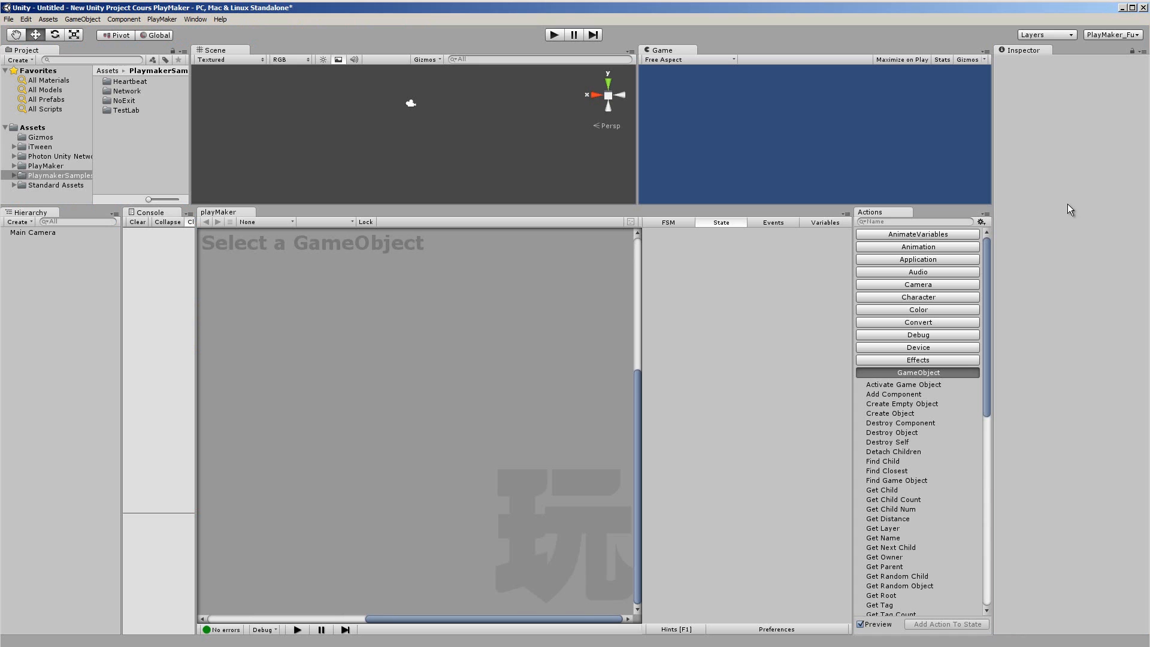
{"action": "left_click", "coordinate": [1108, 34]}
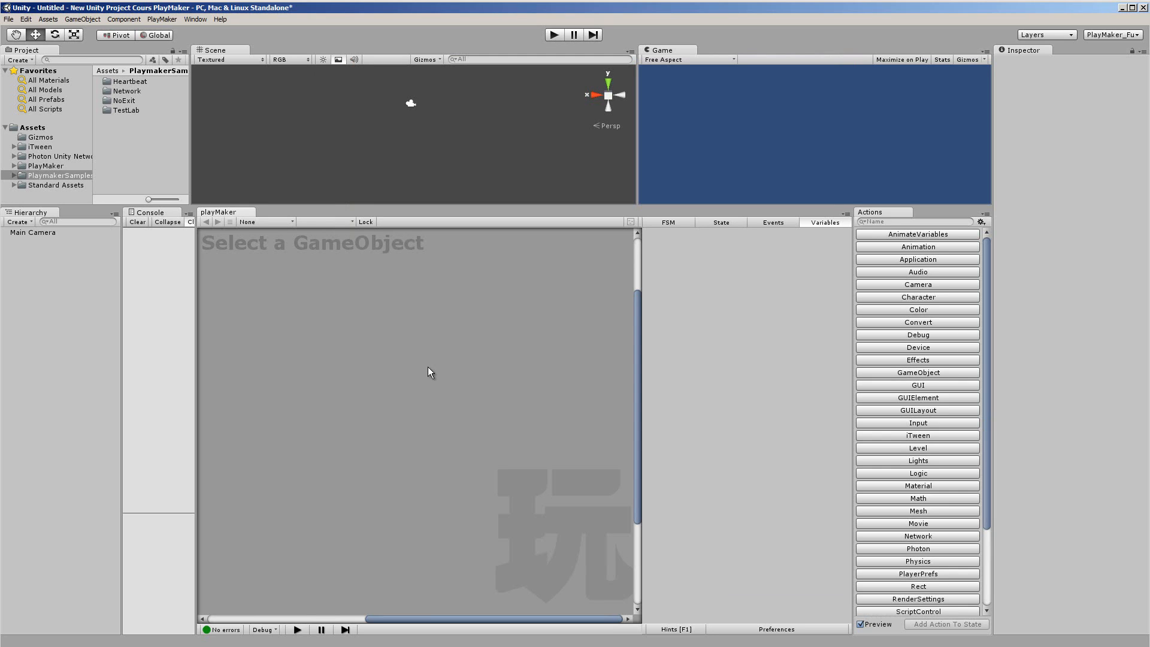
Step: Turn on the hints in the playMaker editor and create an empty GameObject in the scene
{"action": "key", "text": "F1"}
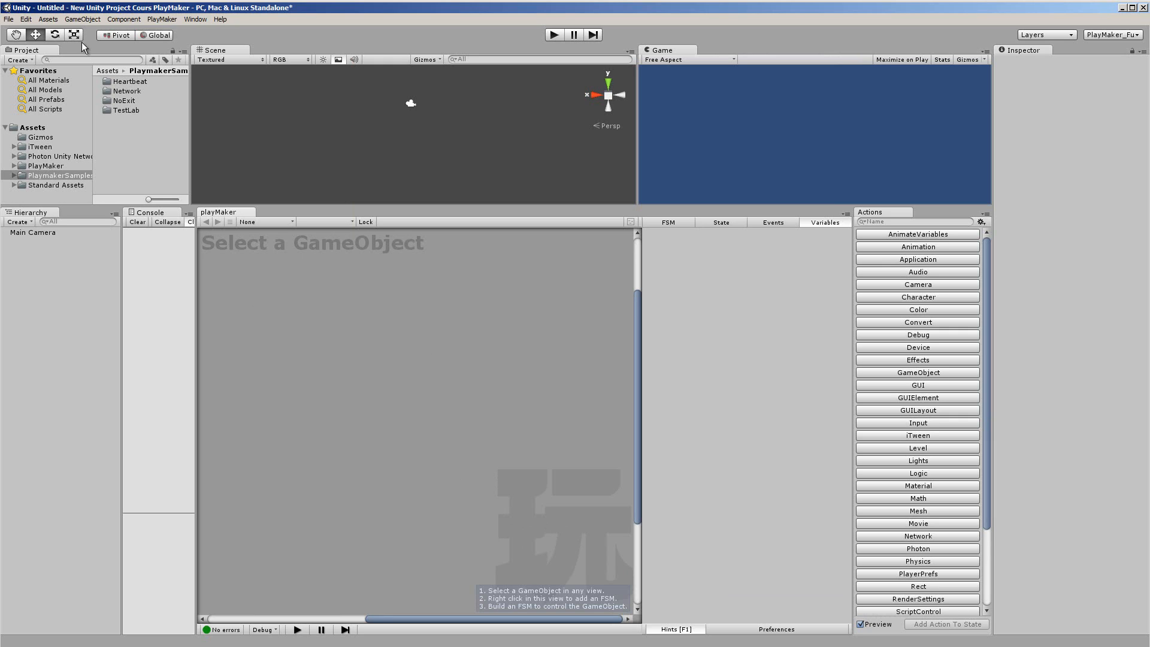
{"action": "left_click", "coordinate": [85, 20]}
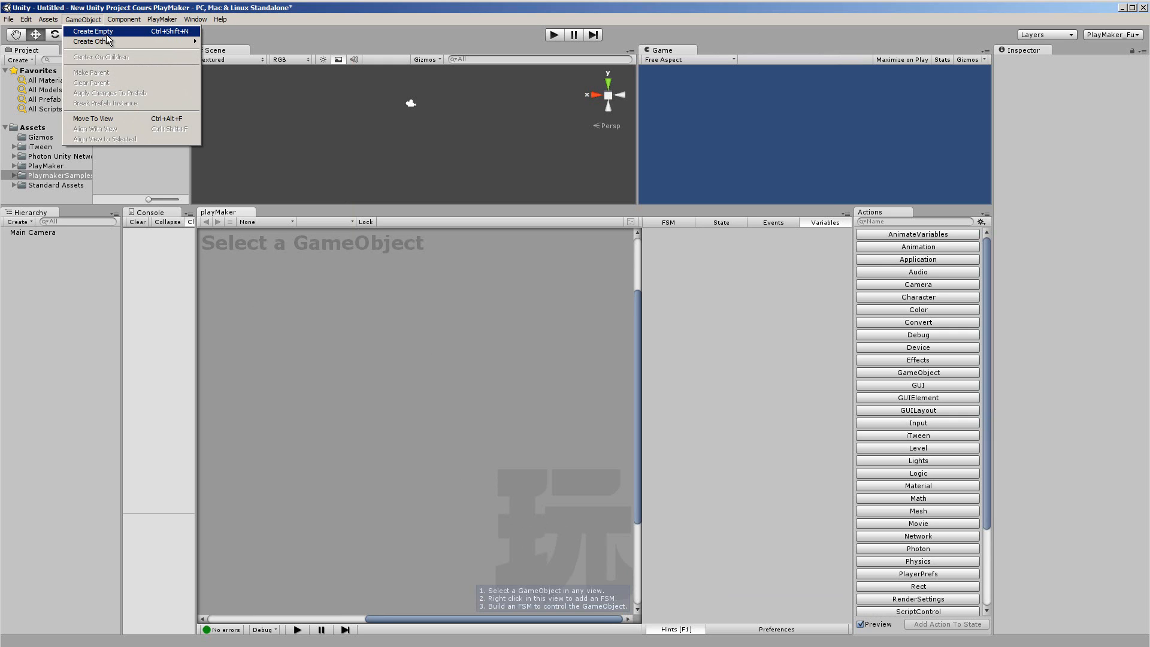
{"action": "left_click", "coordinate": [94, 31]}
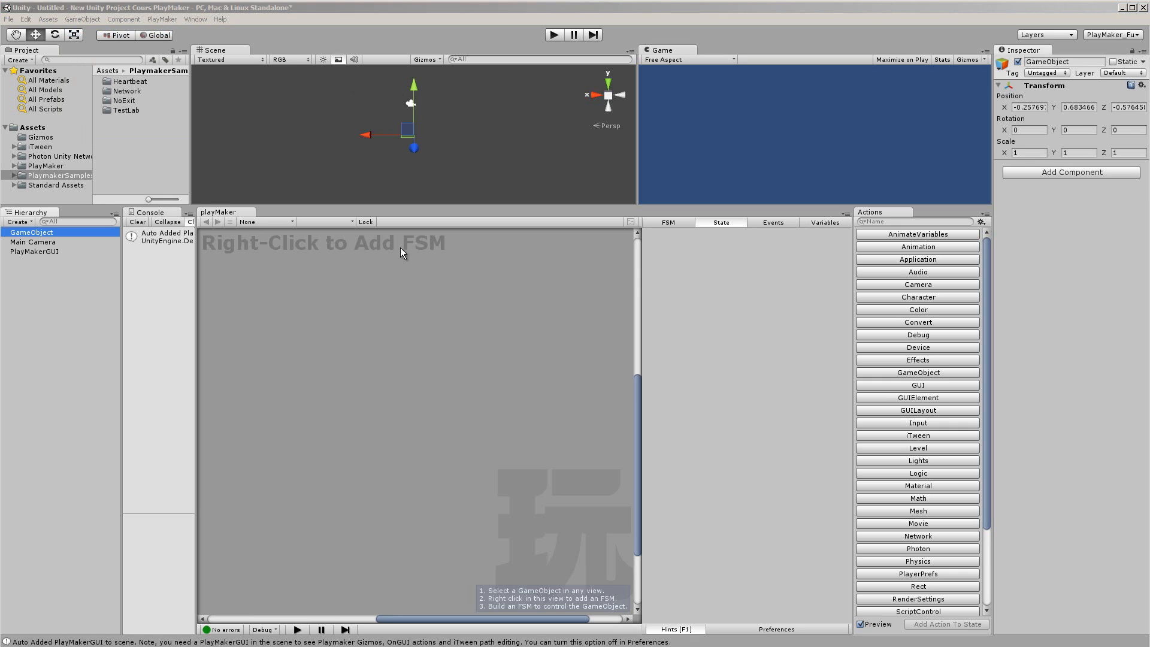
Step: Add an FSM to the new empty GameObject and leave no state selected in its graph
{"action": "right_click", "coordinate": [266, 227]}
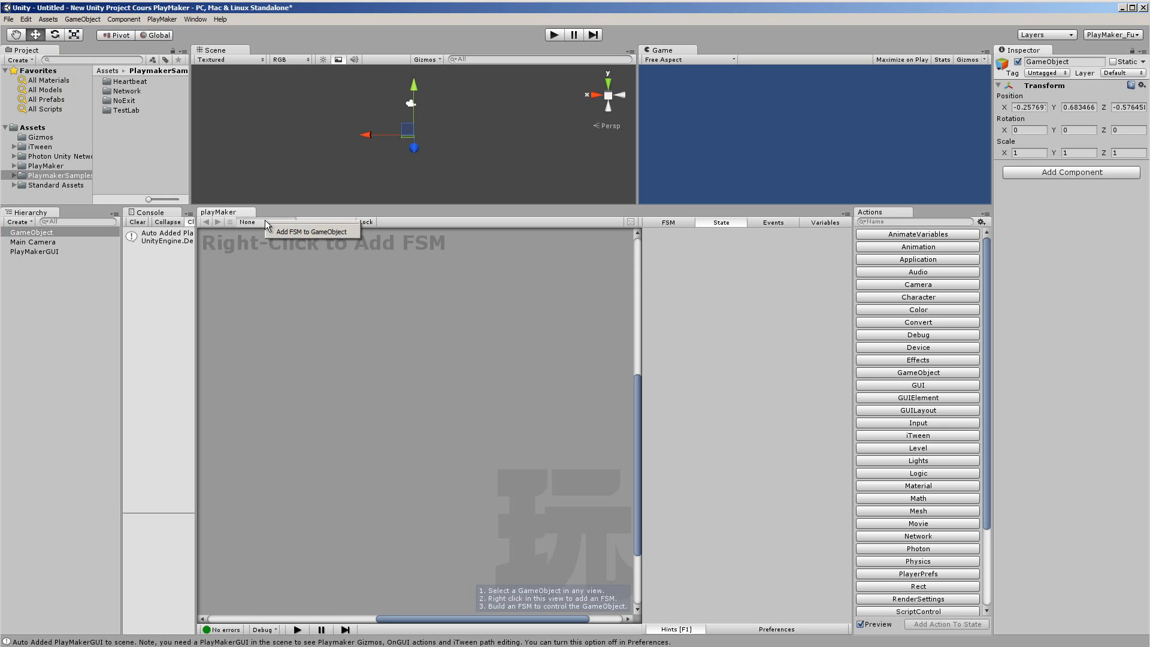
{"action": "left_click", "coordinate": [294, 237]}
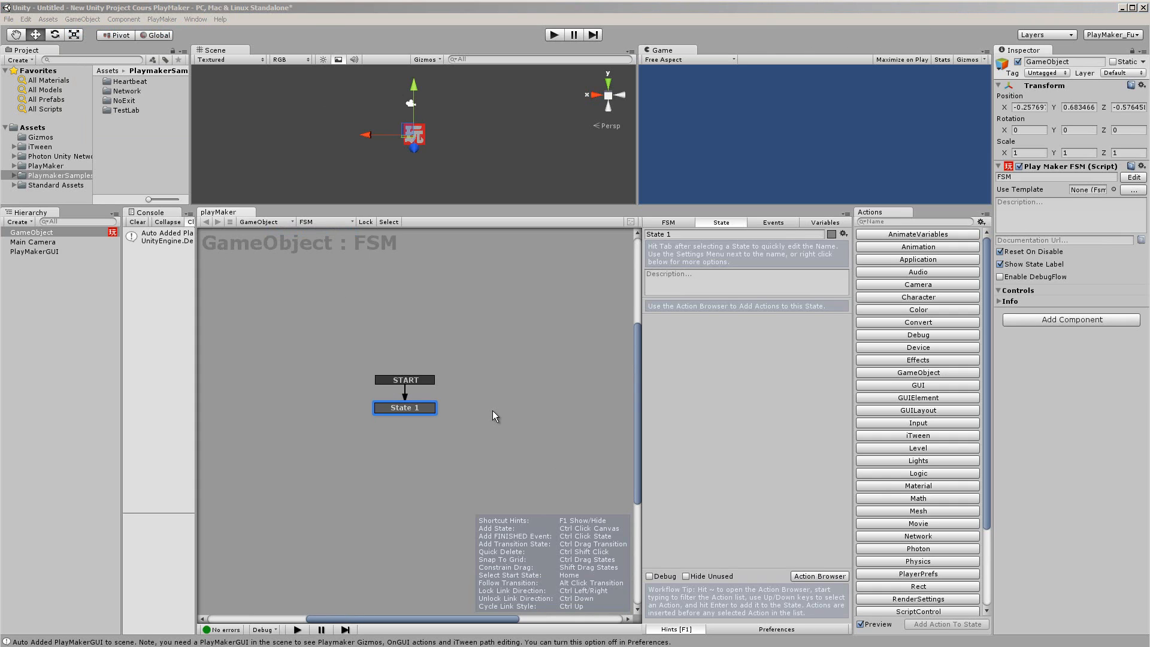
{"action": "left_click", "coordinate": [495, 406]}
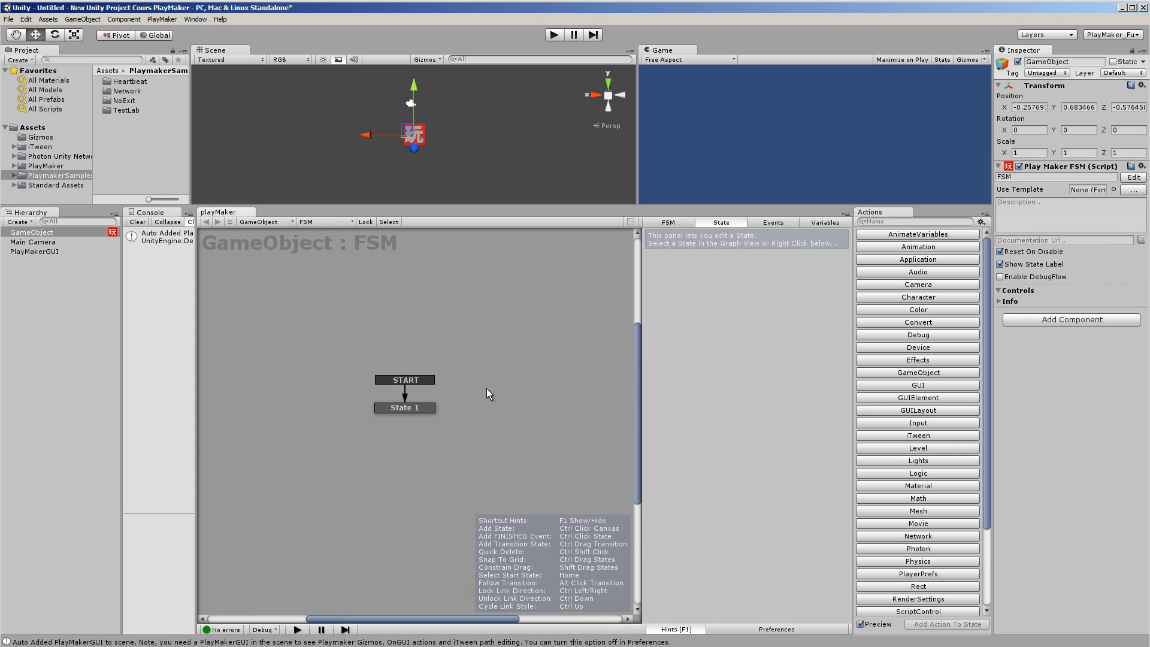
{"action": "mouse_move", "coordinate": [487, 388]}
{"action": "middle_mouse_down"}
{"action": "mouse_move", "coordinate": [533, 304]}
{"action": "mouse_move", "coordinate": [556, 295]}
{"action": "mouse_move", "coordinate": [479, 366]}
{"action": "mouse_move", "coordinate": [378, 306]}
{"action": "mouse_move", "coordinate": [389, 483]}
{"action": "mouse_move", "coordinate": [419, 505]}
{"action": "mouse_move", "coordinate": [574, 459]}
{"action": "mouse_move", "coordinate": [556, 375]}
{"action": "mouse_move", "coordinate": [490, 318]}
{"action": "mouse_move", "coordinate": [474, 372]}
{"action": "mouse_move", "coordinate": [496, 375]}
{"action": "middle_mouse_up"}
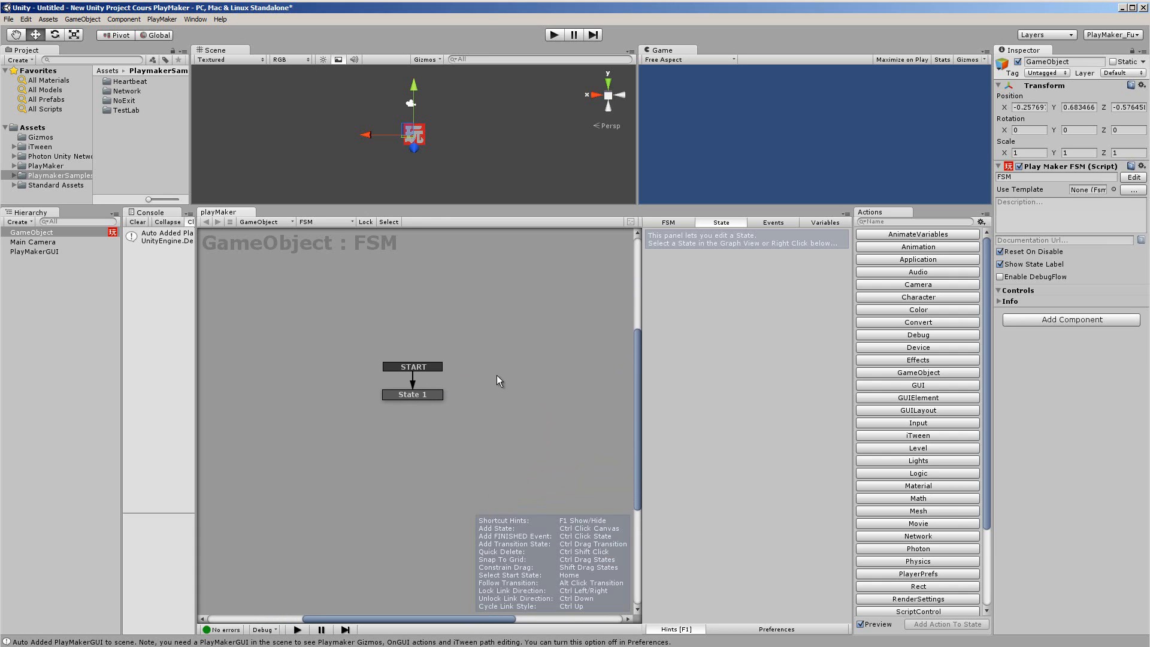
{"action": "scroll", "coordinate": [497, 375], "scroll_direction": "down", "scroll_amount": 5}
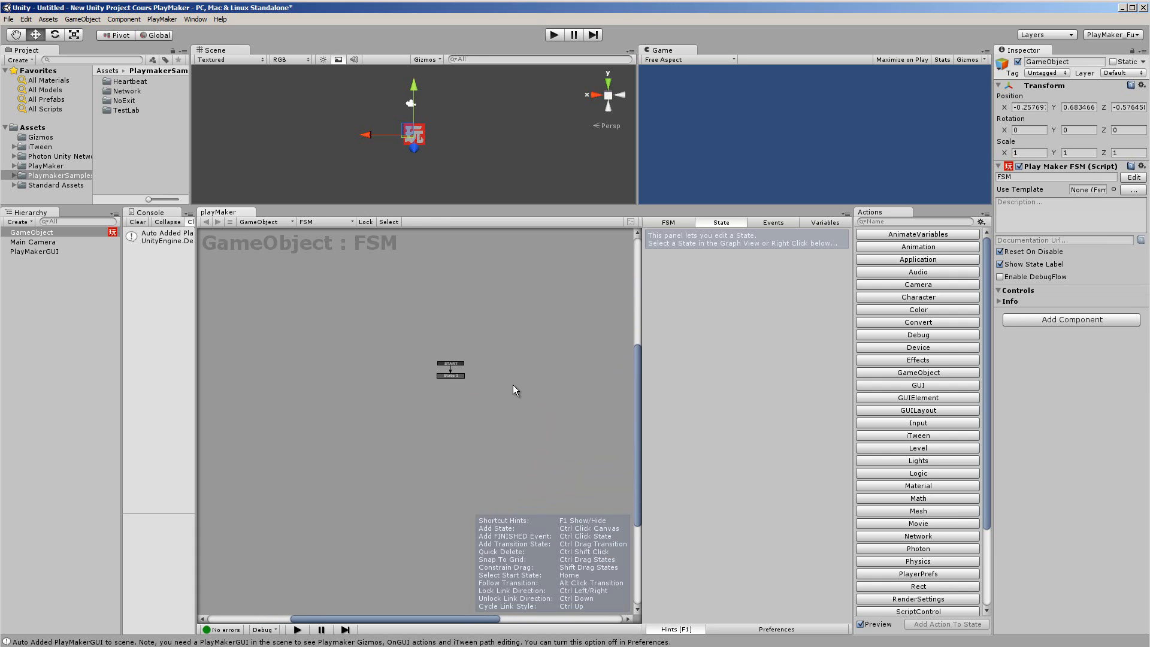
{"action": "scroll", "coordinate": [513, 385], "scroll_direction": "up", "scroll_amount": 5}
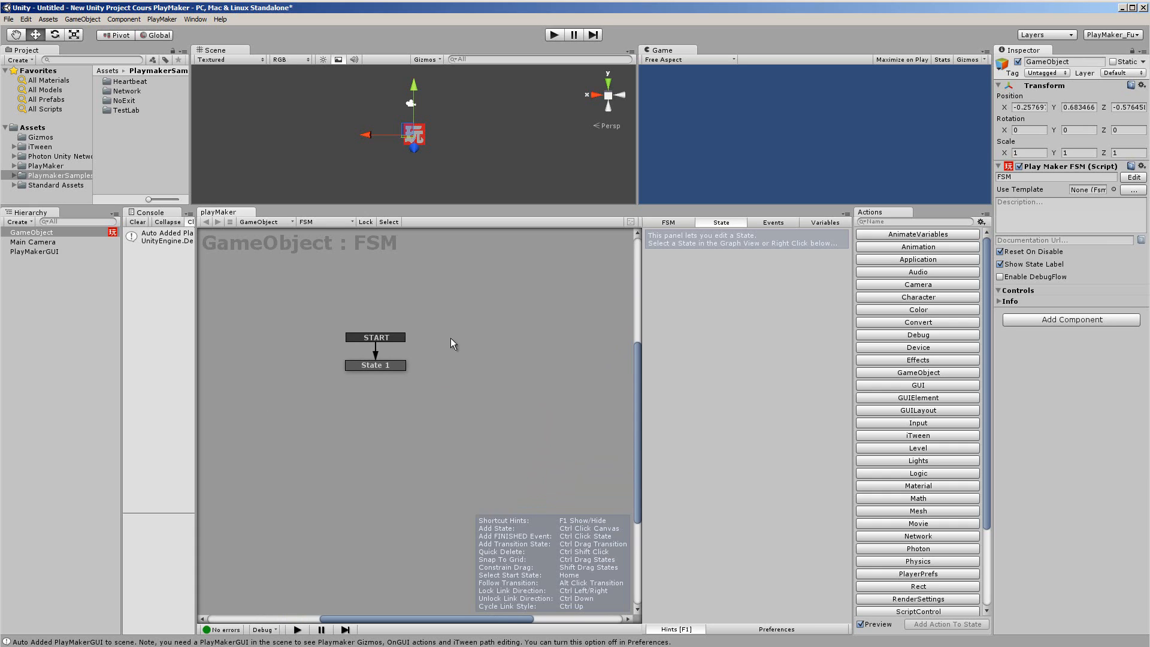
{"action": "middle_click_drag", "start_coordinate": [432, 325], "coordinate": [469, 345]}
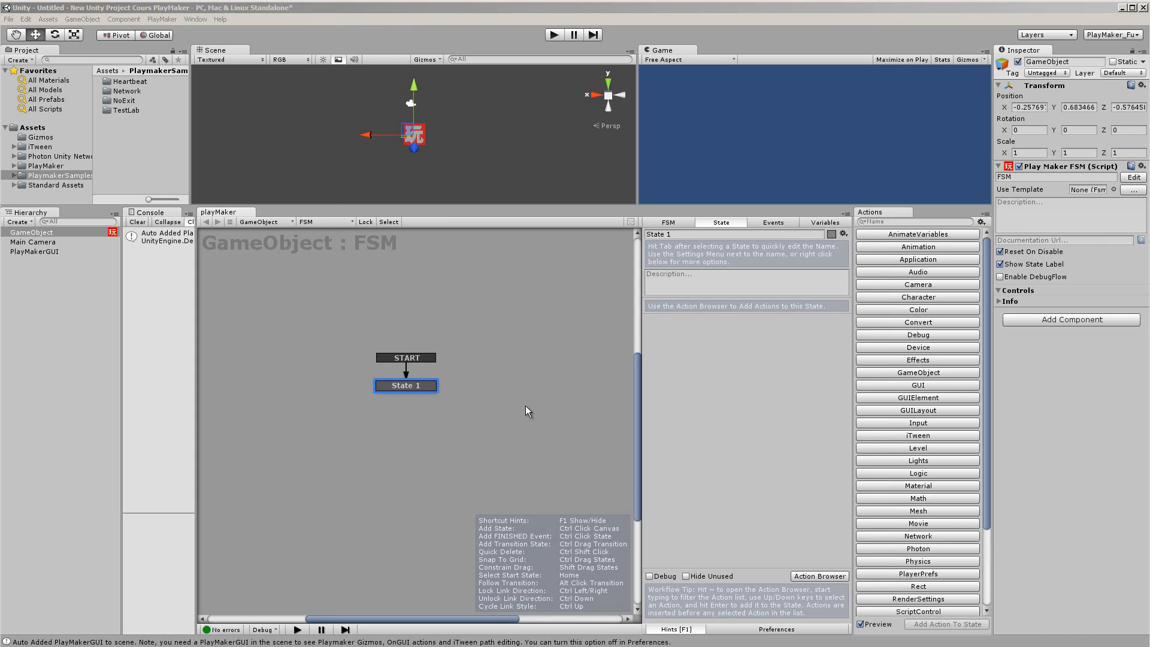
Step: Add a second state beside State 1 and connect the two states to each other with FINISHED transitions
{"action": "left_click", "coordinate": [505, 348], "text": "ctrl"}
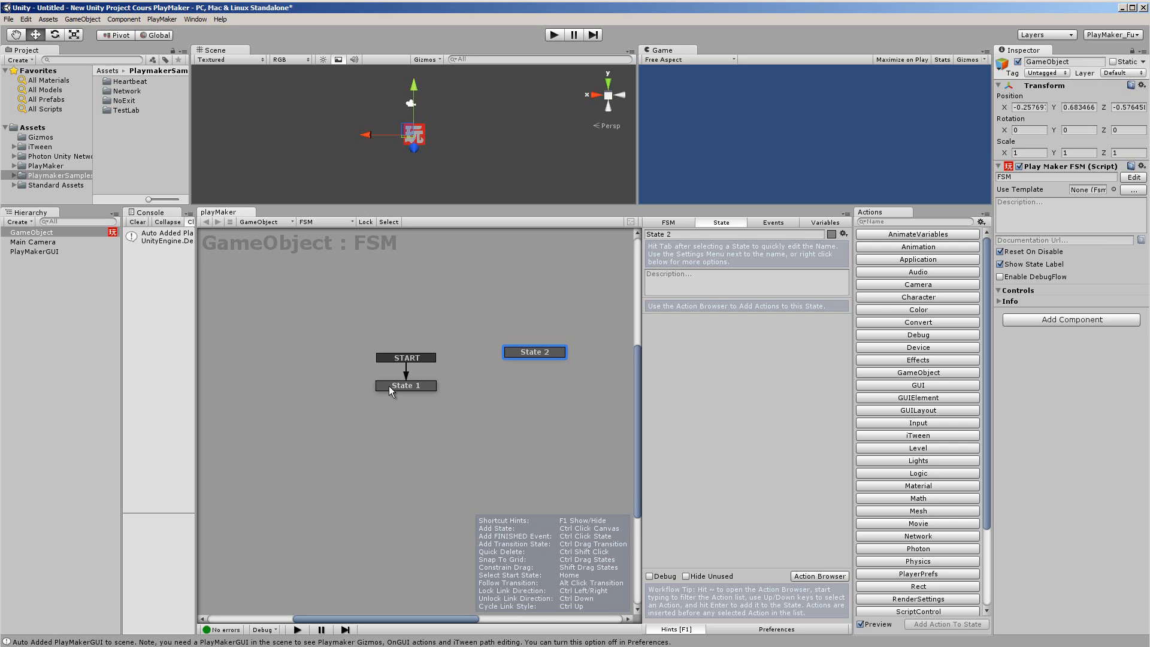
{"action": "left_click", "coordinate": [417, 390]}
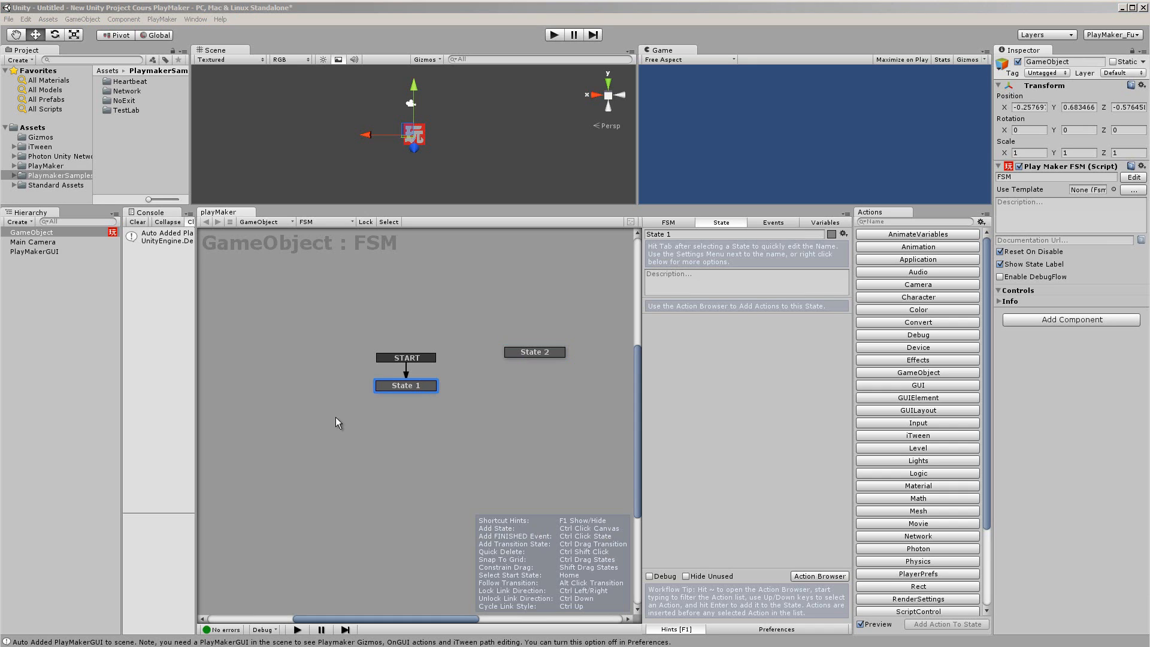
{"action": "left_click", "coordinate": [412, 393], "text": "ctrl"}
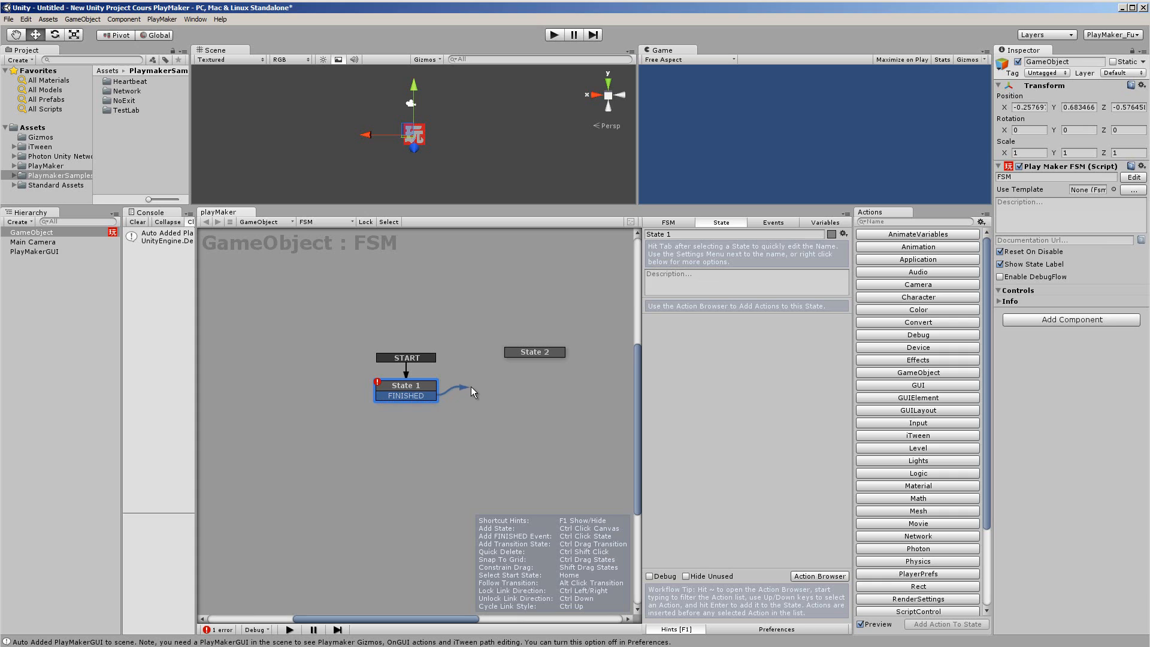
{"action": "left_click_drag", "start_coordinate": [499, 358], "coordinate": [433, 385]}
{"action": "left_click", "coordinate": [520, 351], "text": "ctrl"}
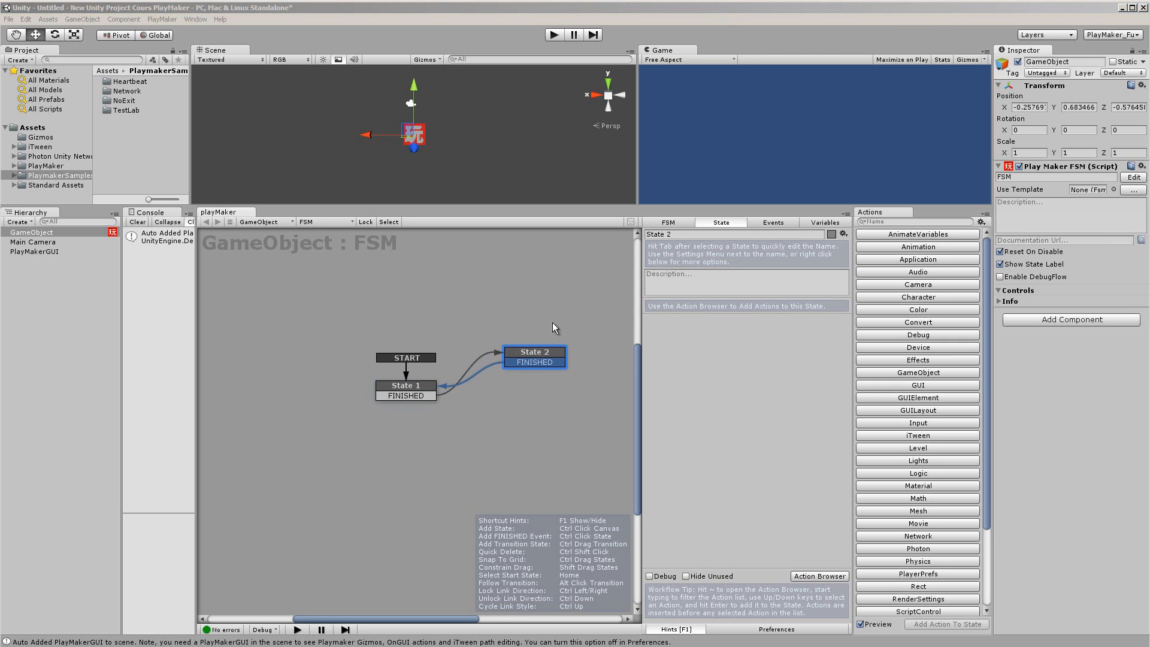
Step: Delete State 2 from the graph and remove the FINISHED transition from State 1
{"action": "left_click_drag", "start_coordinate": [491, 306], "coordinate": [584, 407]}
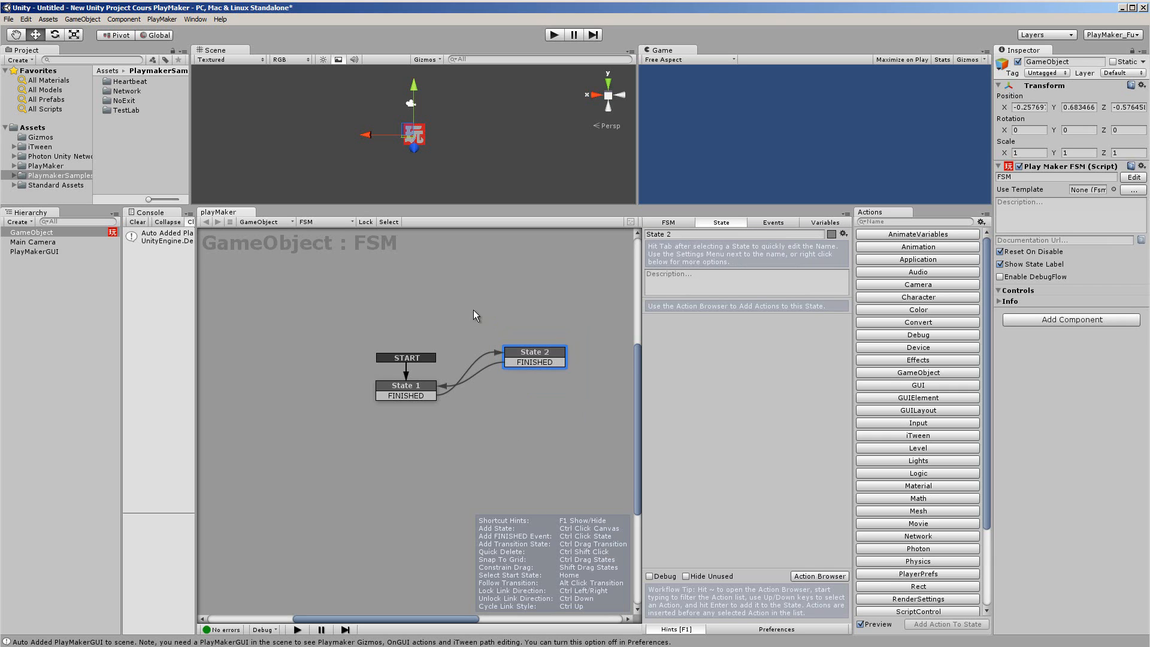
{"action": "left_click_drag", "start_coordinate": [473, 311], "coordinate": [591, 401]}
{"action": "key", "text": "Delete"}
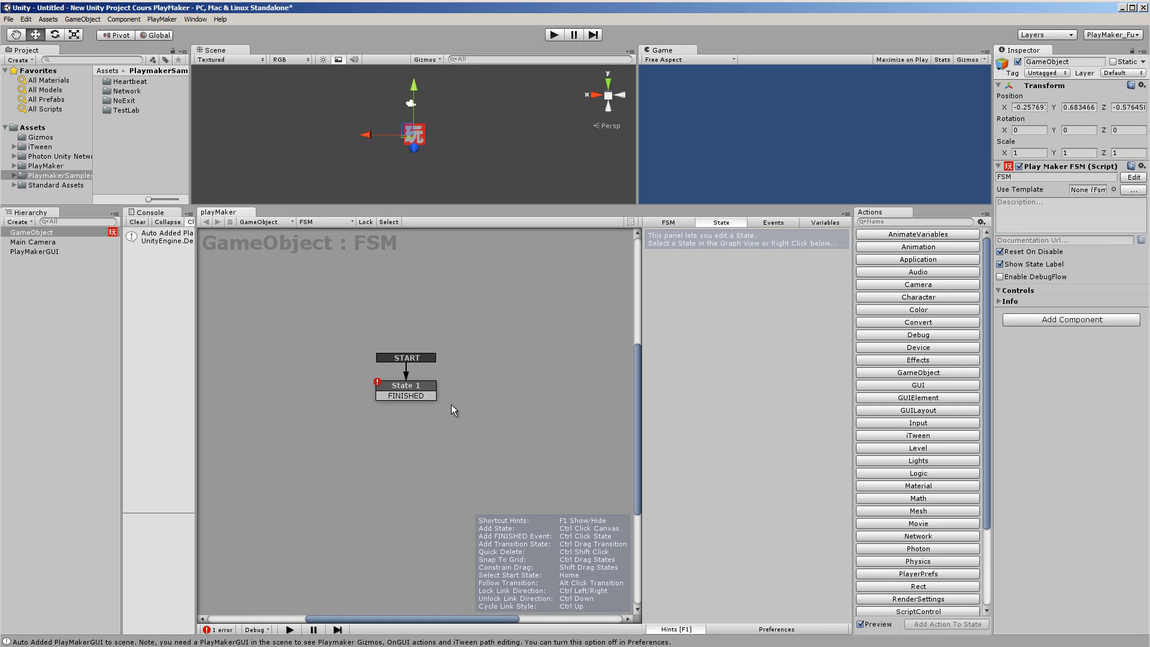
{"action": "left_click", "coordinate": [405, 397]}
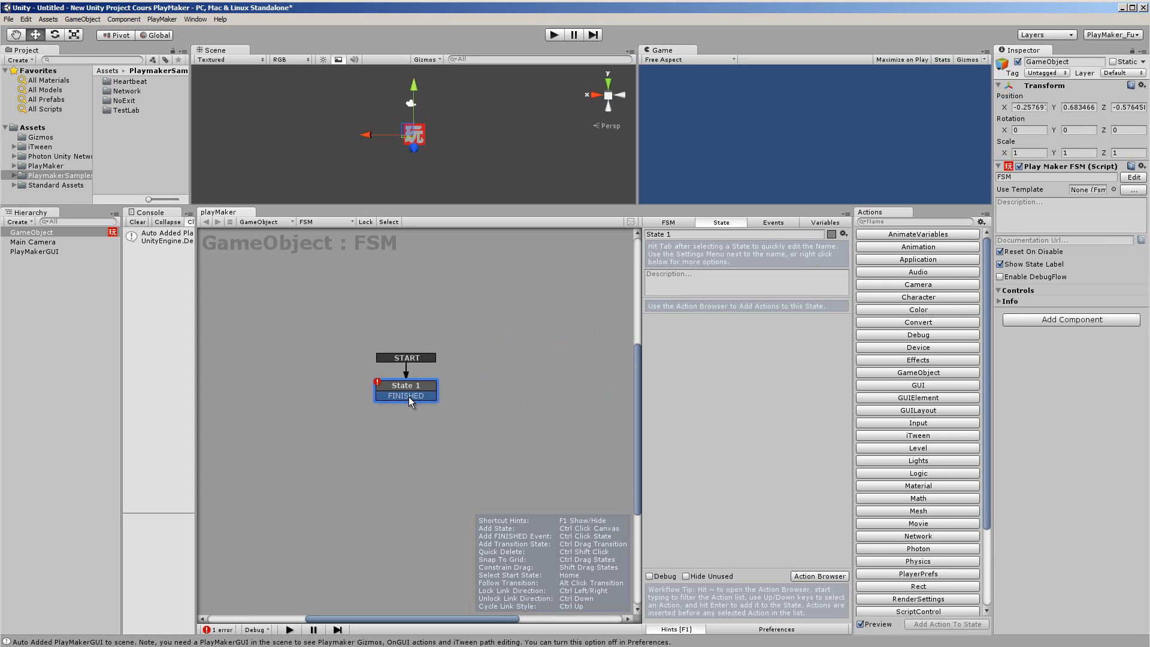
{"action": "right_click", "coordinate": [409, 401]}
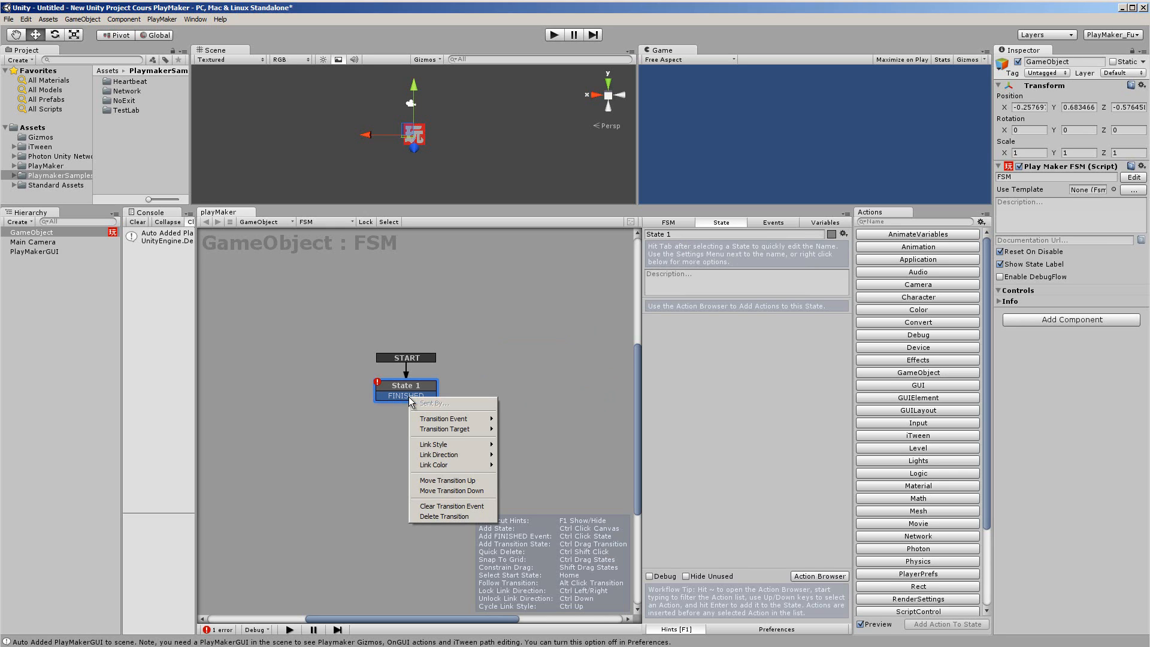
{"action": "left_click", "coordinate": [434, 517]}
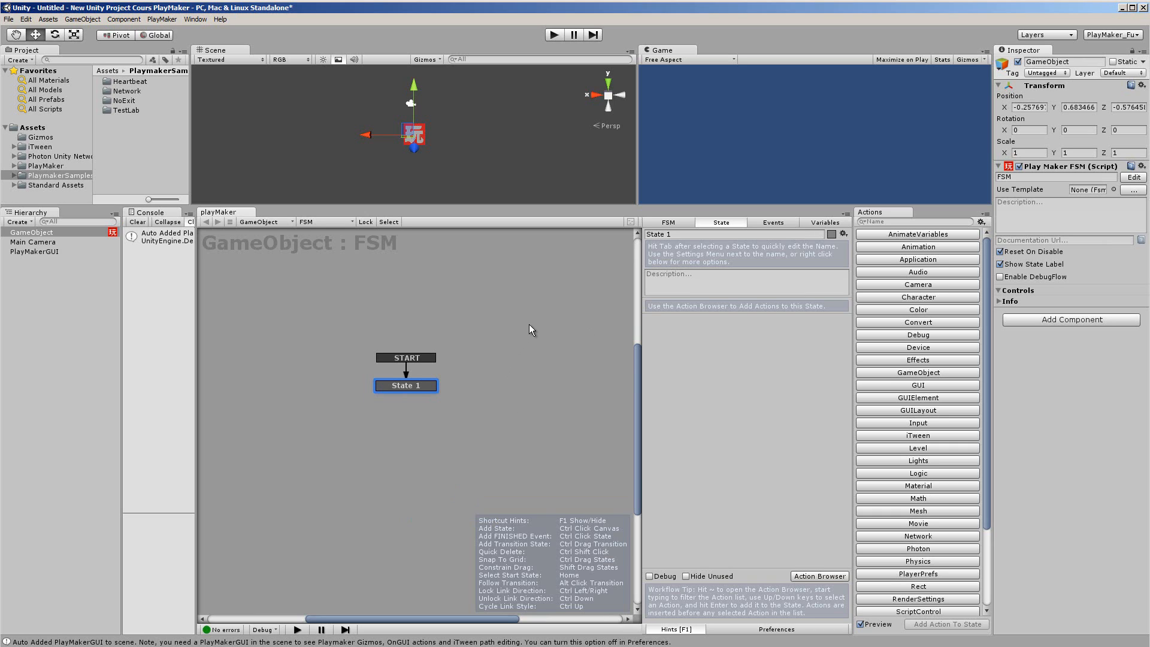
Step: Add a new state up and to the side of State 1, and link State 1 to it with a FINISHED transition
{"action": "left_click", "coordinate": [504, 314], "text": "ctrl"}
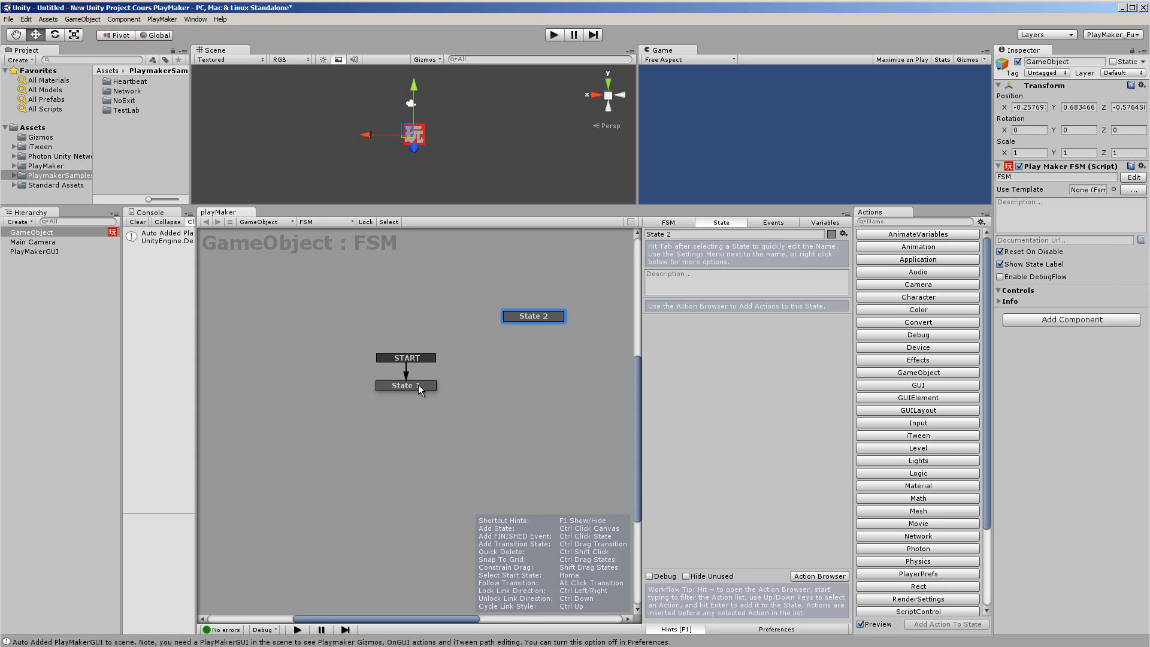
{"action": "left_click", "coordinate": [419, 386]}
{"action": "right_click", "coordinate": [418, 386]}
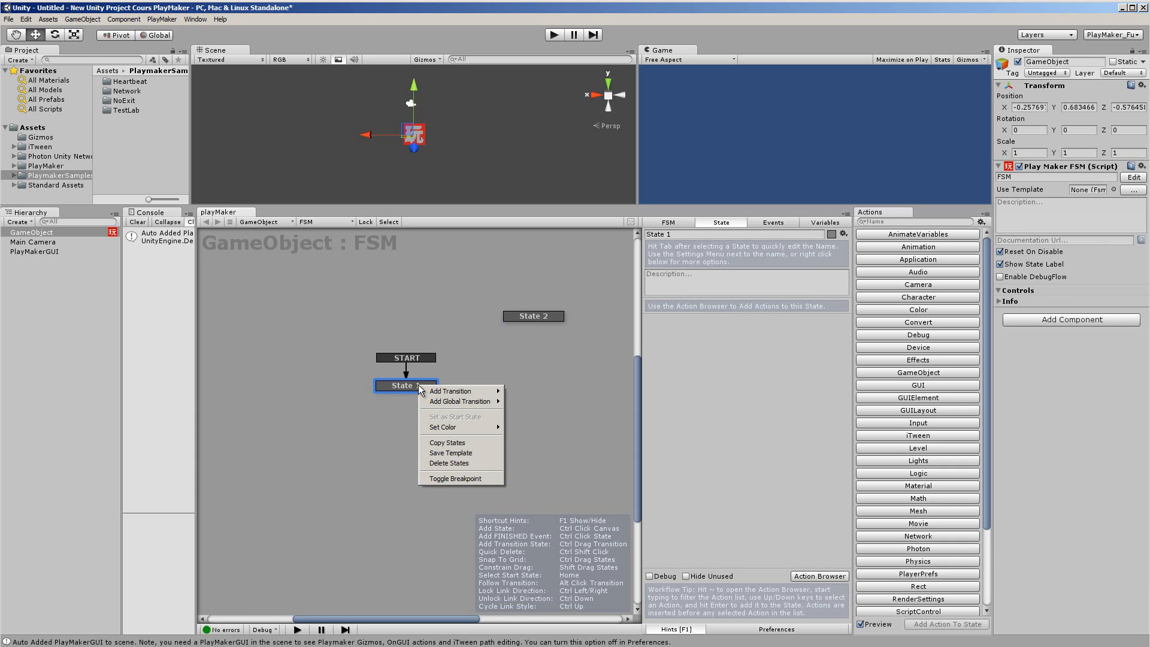
{"action": "mouse_move", "coordinate": [457, 394]}
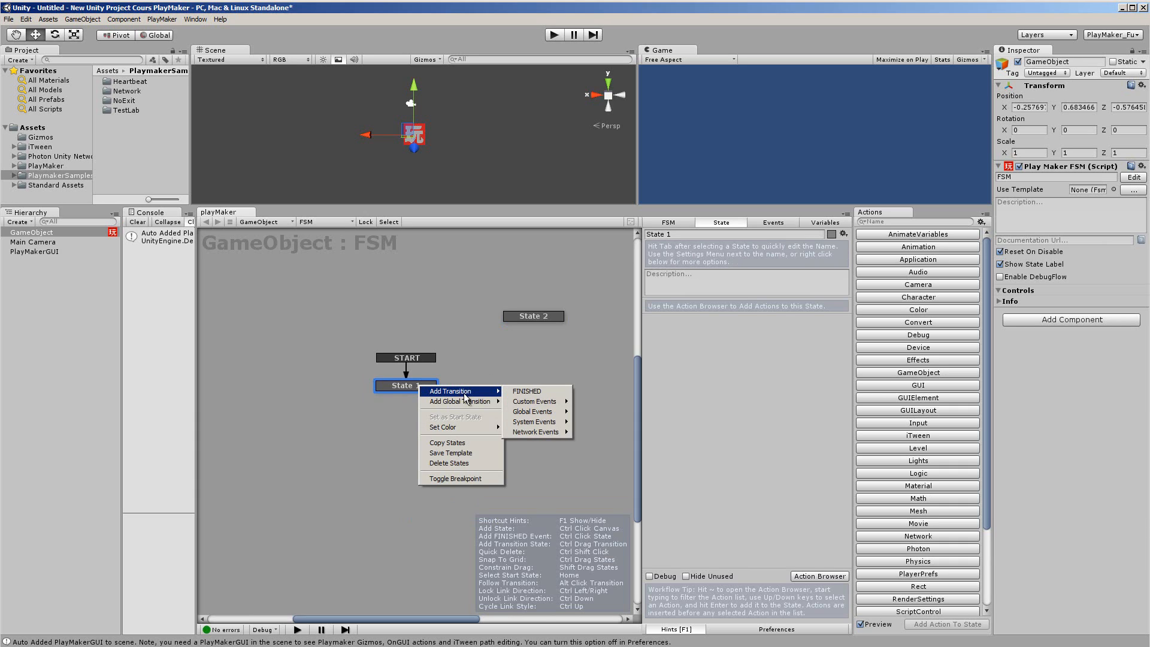
{"action": "left_click", "coordinate": [548, 393]}
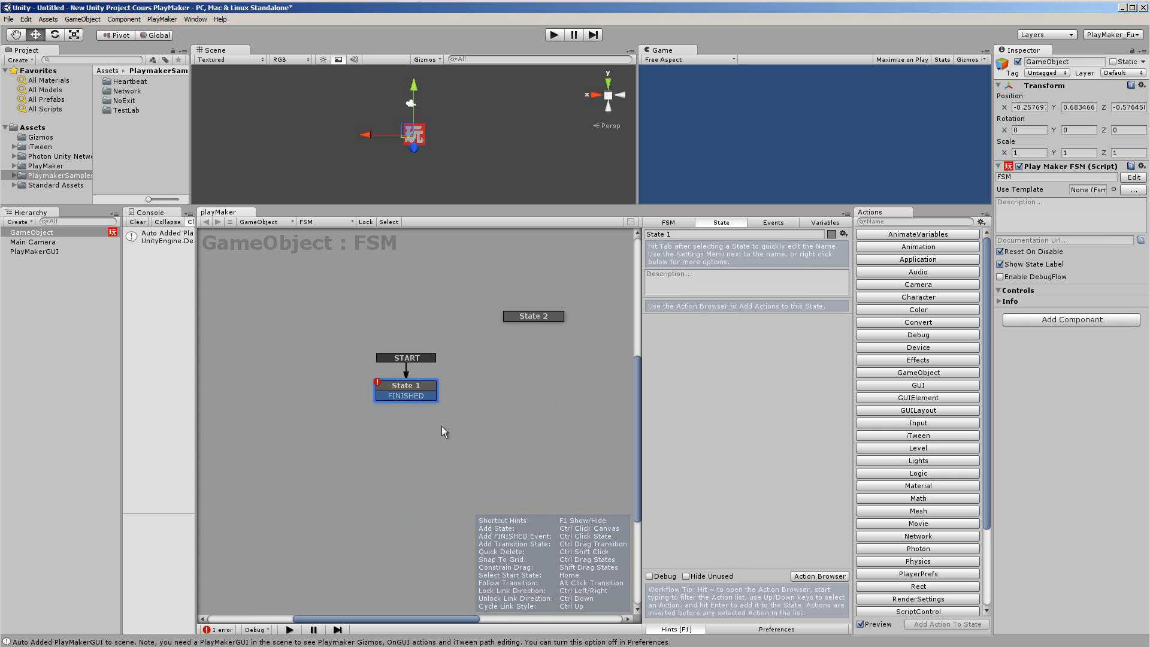
{"action": "left_click_drag", "start_coordinate": [434, 397], "coordinate": [509, 313]}
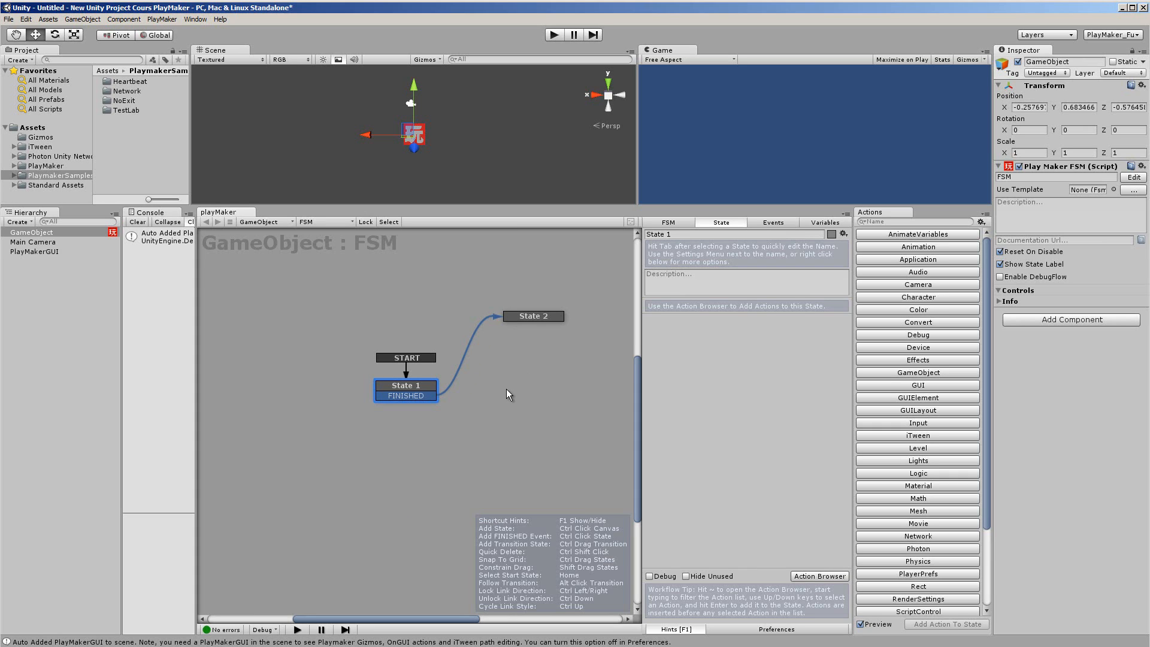
Step: Remove the FINISHED event from the FSM's events and delete State 1's transition that used it
{"action": "middle_click_drag", "start_coordinate": [506, 390], "coordinate": [468, 414]}
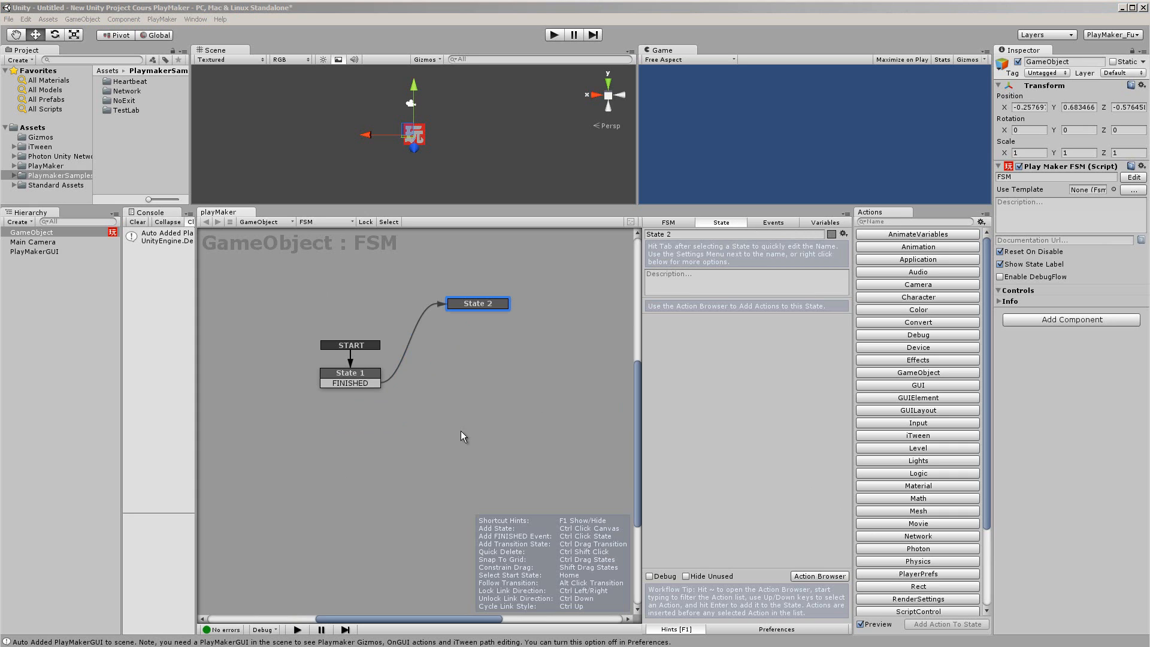
{"action": "left_click", "coordinate": [352, 373]}
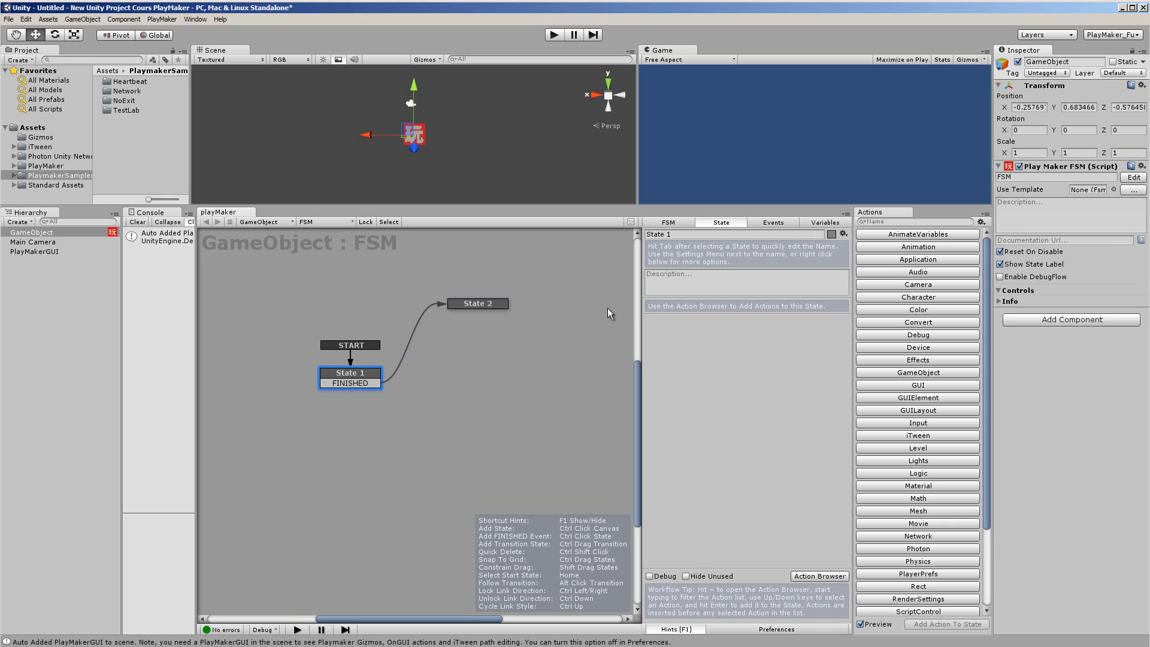
{"action": "left_click", "coordinate": [778, 221]}
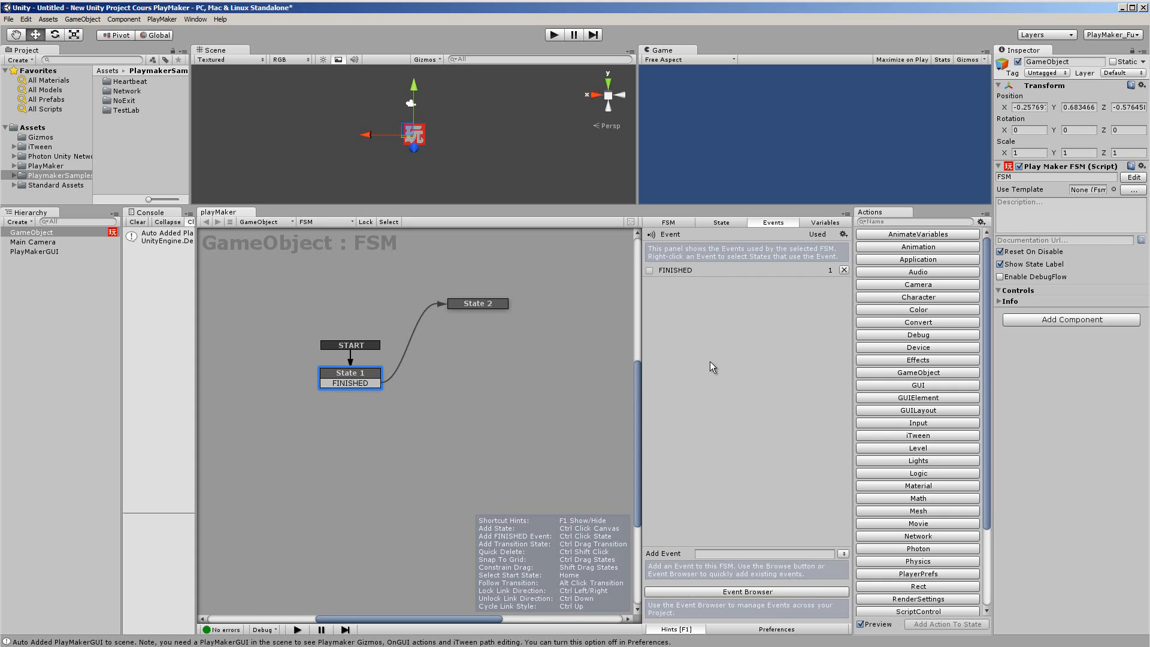
{"action": "left_click", "coordinate": [845, 270]}
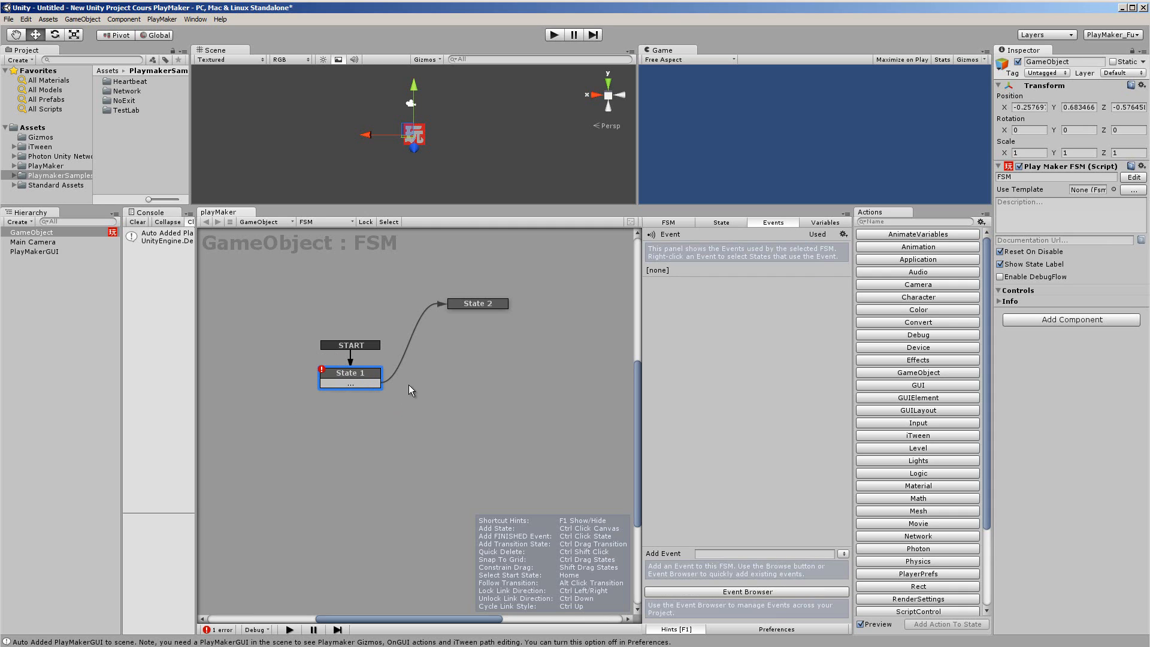
{"action": "right_click", "coordinate": [353, 385]}
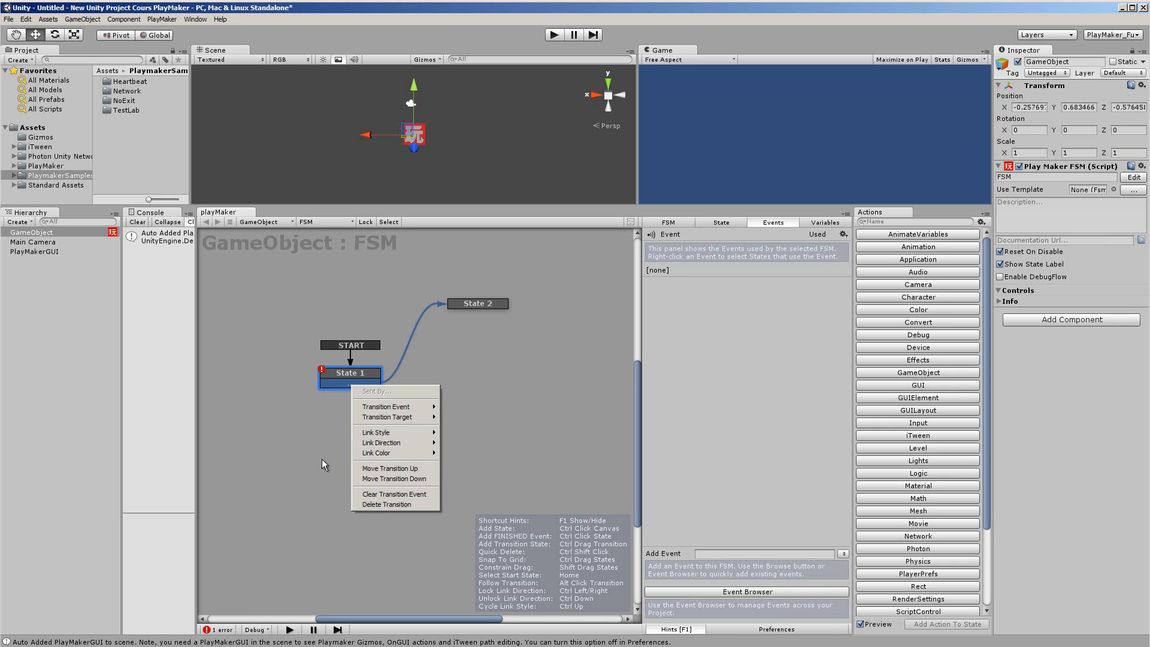
{"action": "left_click", "coordinate": [372, 505]}
Step: Add a FINISHED transition to State 1 and link it to State 2
{"action": "right_click", "coordinate": [370, 377]}
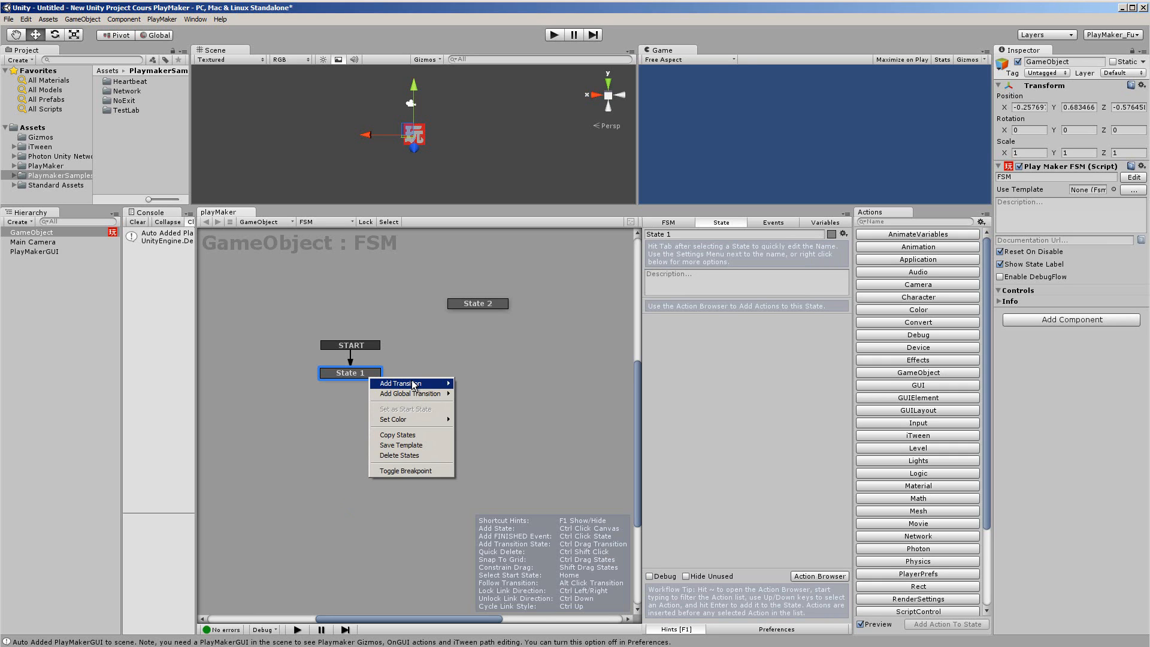
{"action": "mouse_move", "coordinate": [413, 384]}
{"action": "left_click", "coordinate": [473, 380]}
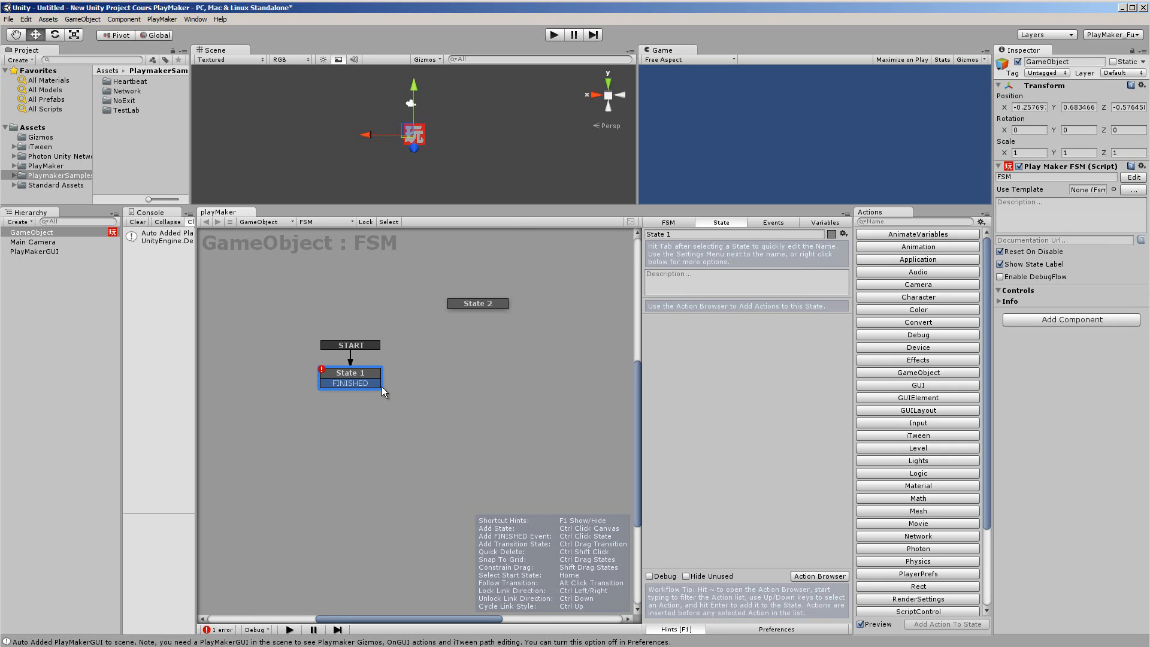
{"action": "left_click_drag", "start_coordinate": [383, 386], "coordinate": [446, 305]}
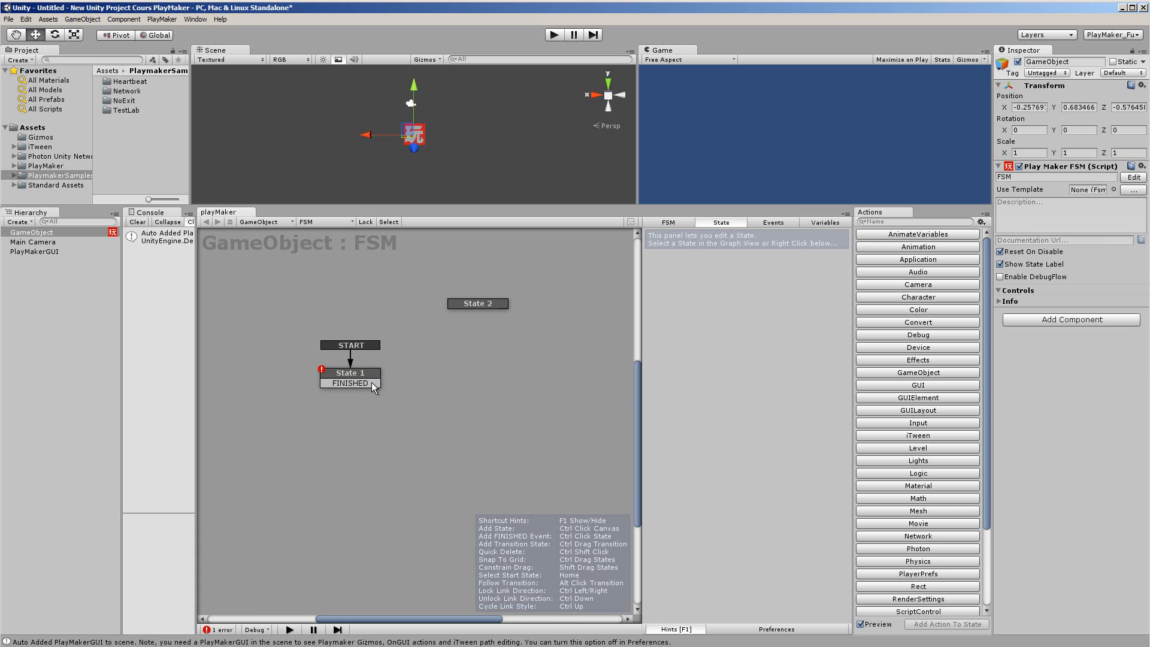
{"action": "left_click_drag", "start_coordinate": [371, 382], "coordinate": [460, 301]}
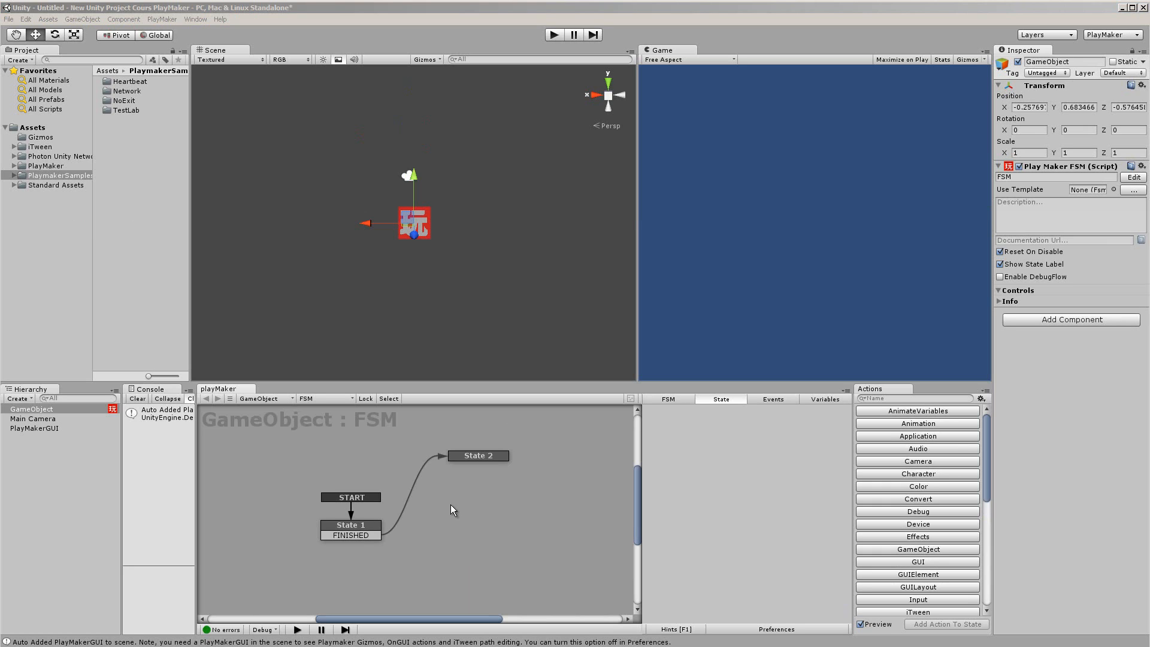
Step: Open the heartBeat scene from the Heartbeat sample folder, discarding the changes in the untitled scene
{"action": "double_click", "coordinate": [106, 82]}
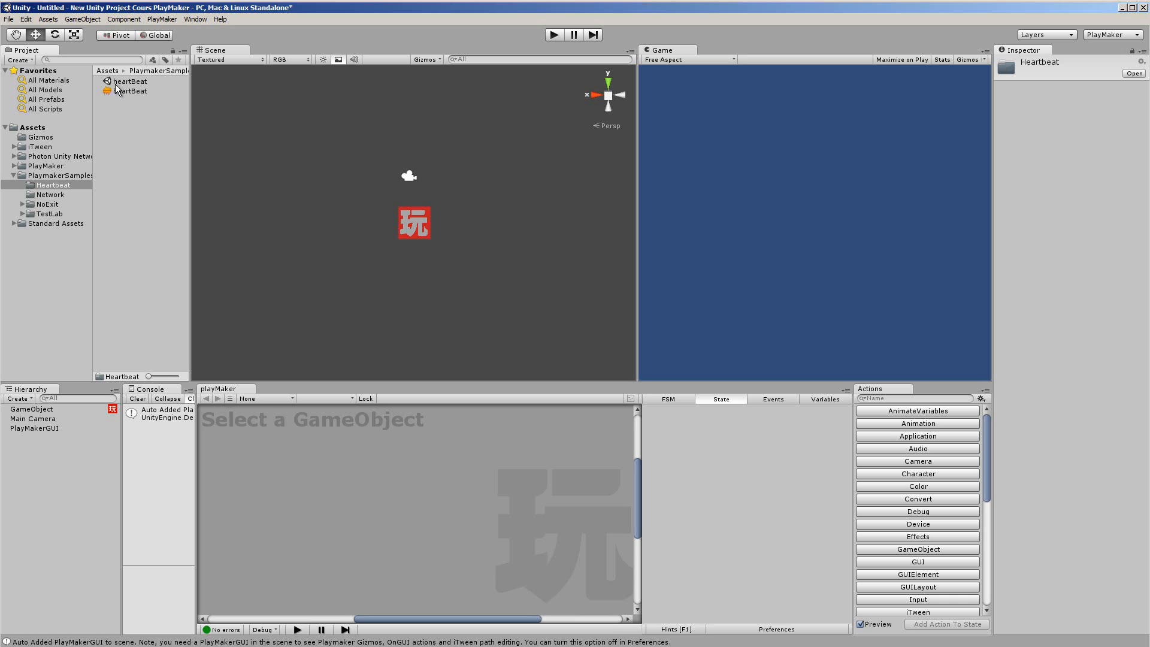
{"action": "double_click", "coordinate": [121, 84]}
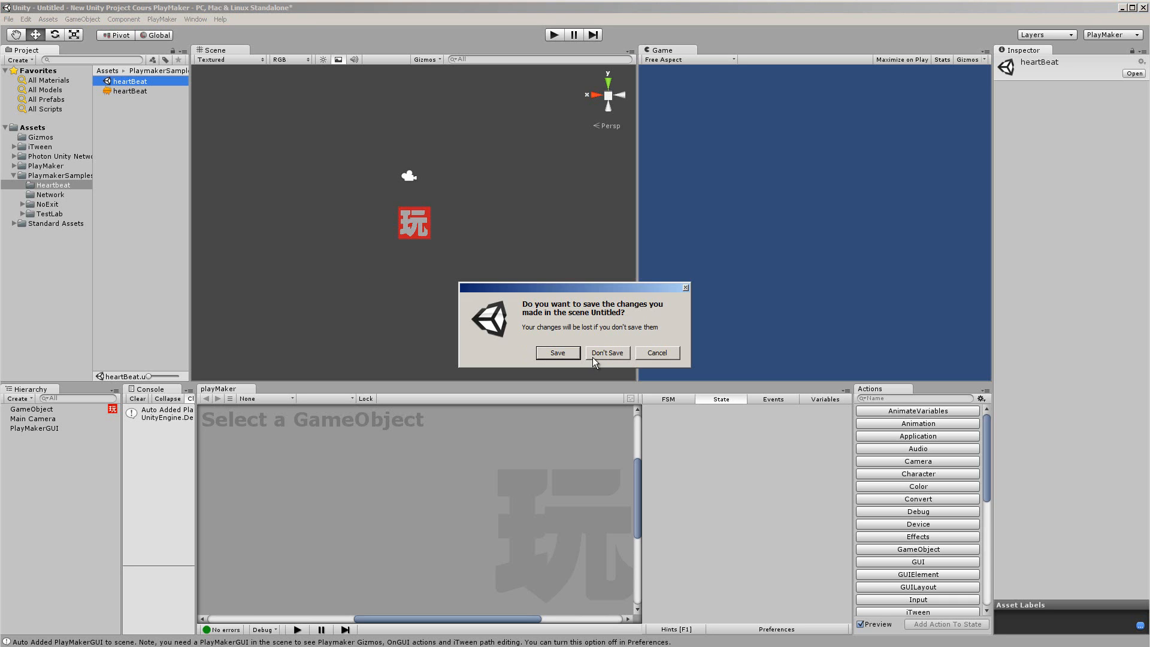
{"action": "left_click", "coordinate": [598, 354]}
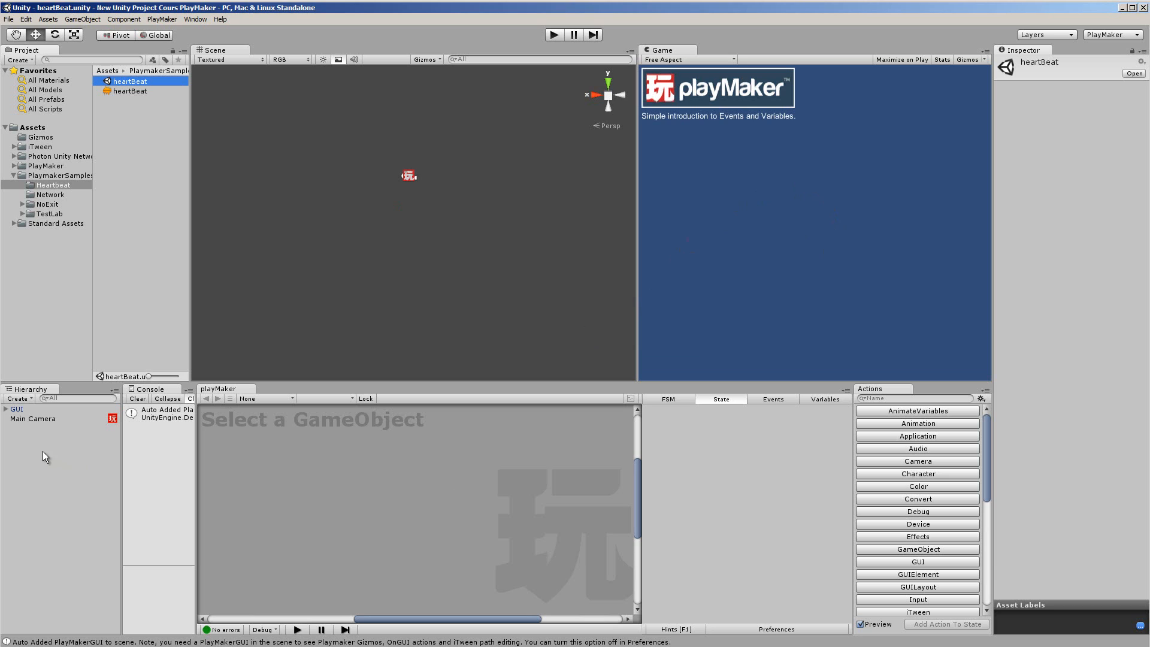
Step: Select Main Camera, run the scene to try out its on-screen sliders, and stop playback
{"action": "left_click", "coordinate": [35, 419]}
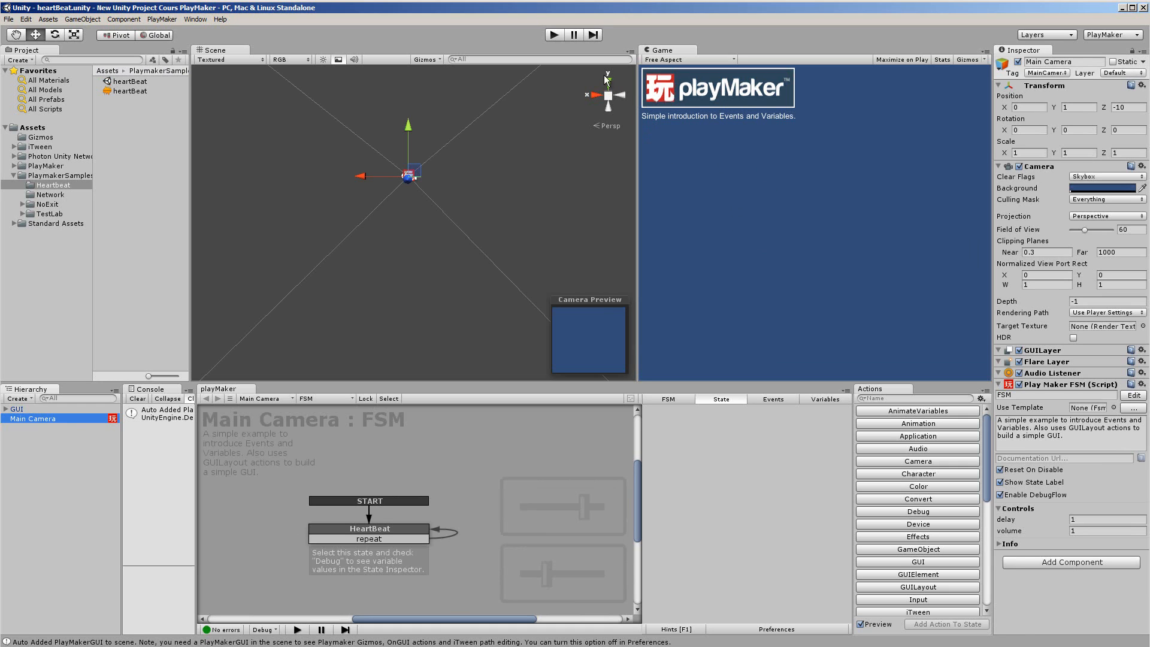
{"action": "left_click", "coordinate": [553, 36]}
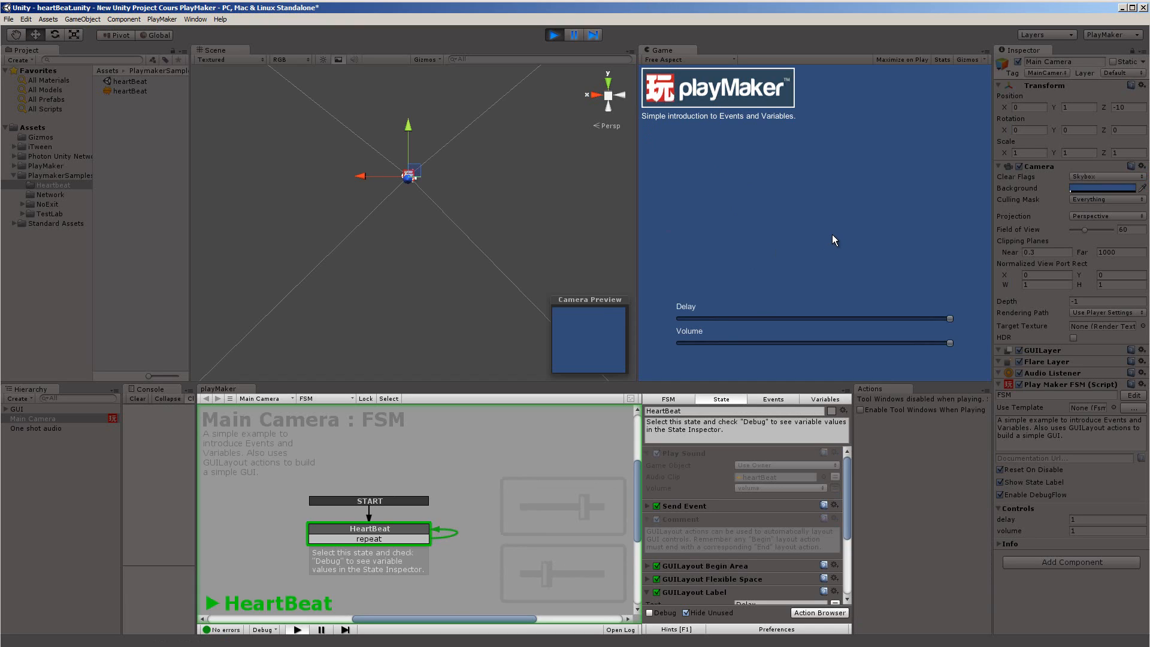
{"action": "left_click_drag", "start_coordinate": [952, 340], "coordinate": [753, 313]}
{"action": "left_click", "coordinate": [557, 36]}
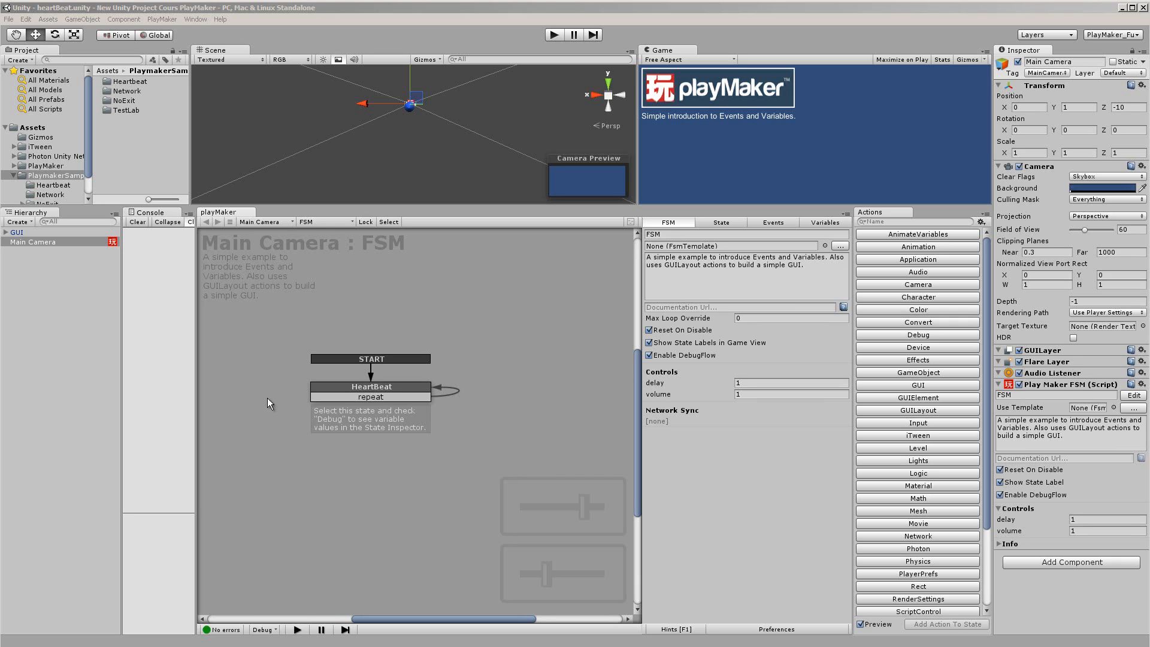
Step: Examine Main Camera's FSM settings and the HeartBeat state's actions, expanding the Send Event action
{"action": "left_click", "coordinate": [384, 394]}
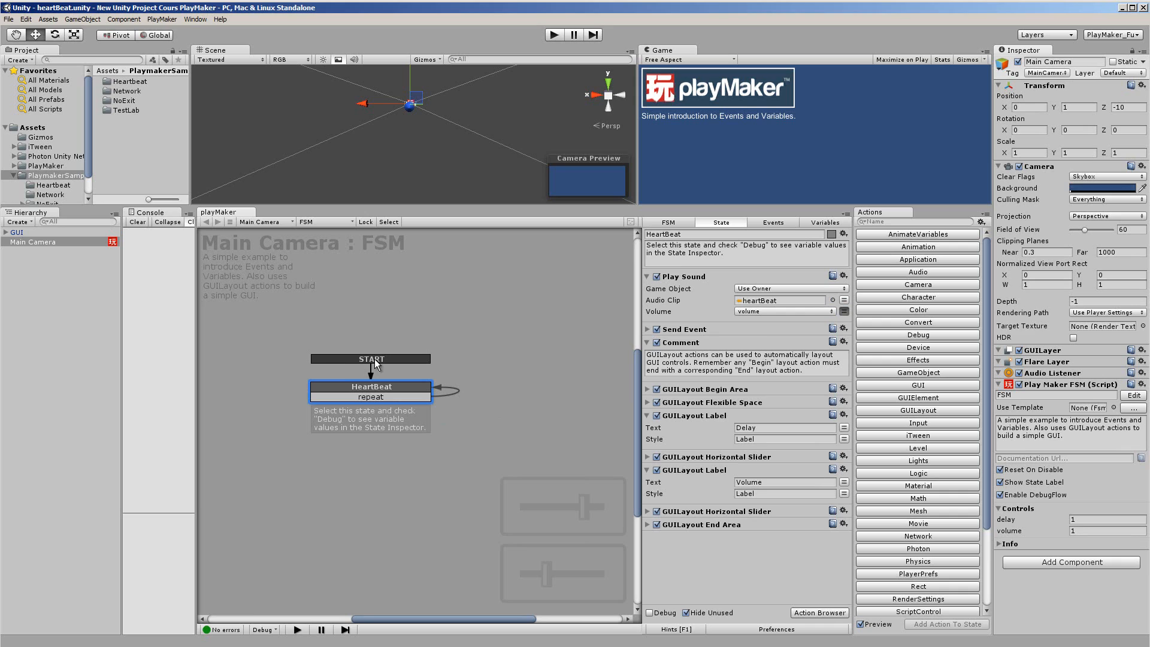
{"action": "left_click", "coordinate": [376, 364]}
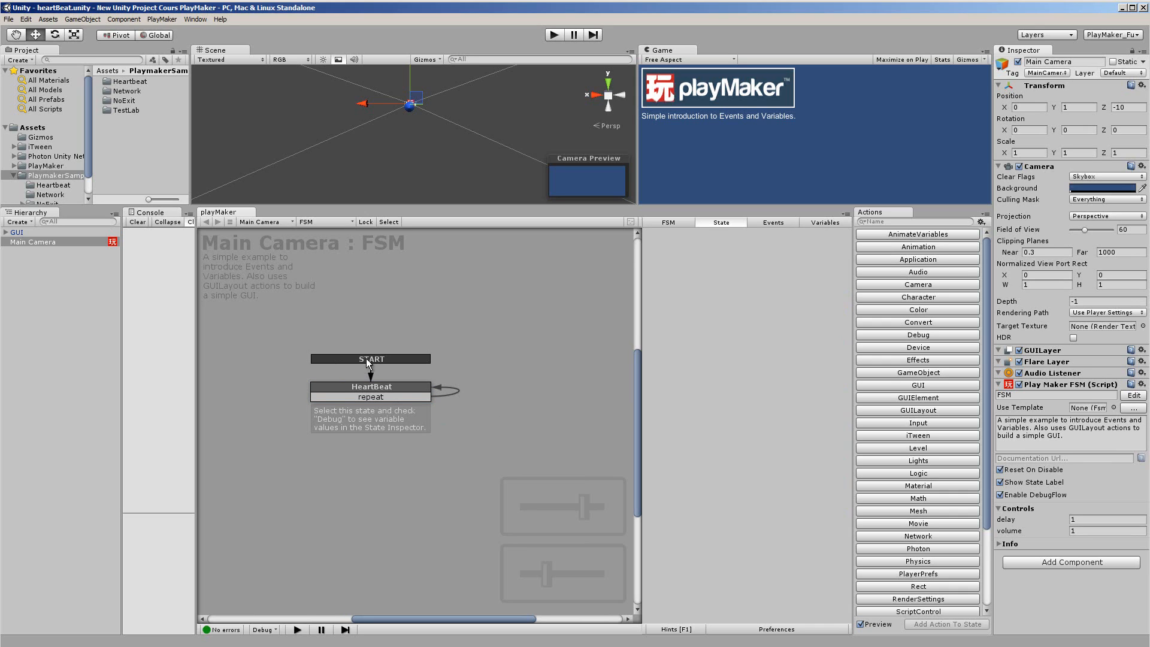
{"action": "left_click", "coordinate": [675, 225]}
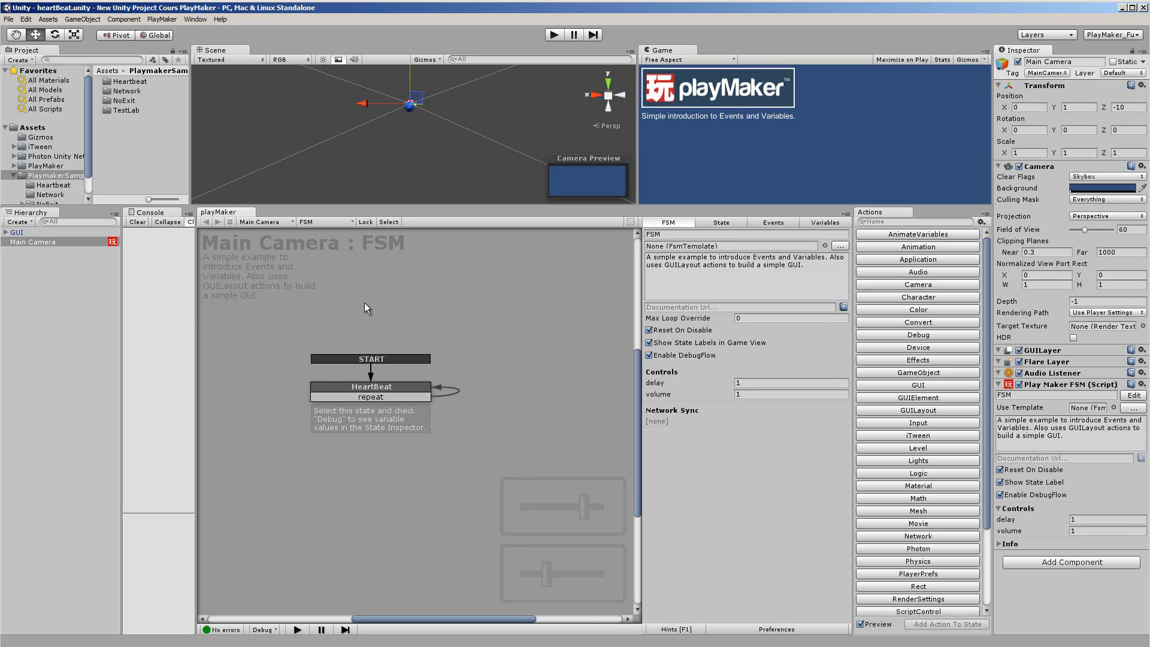
{"action": "left_click", "coordinate": [351, 391]}
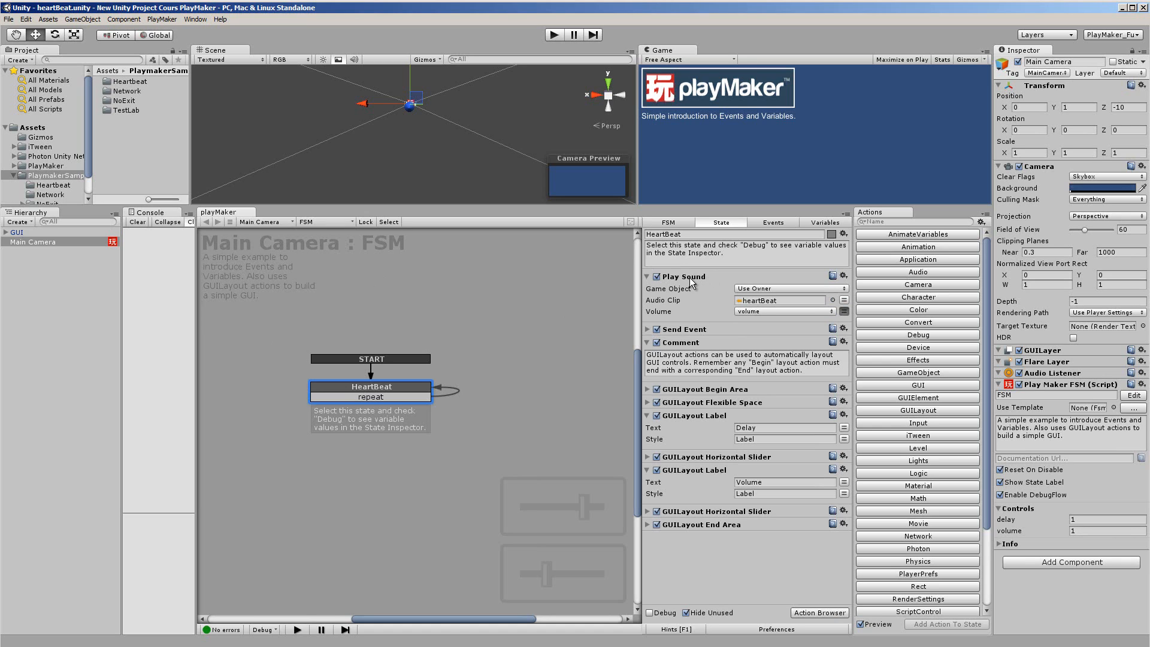
{"action": "left_click", "coordinate": [647, 329]}
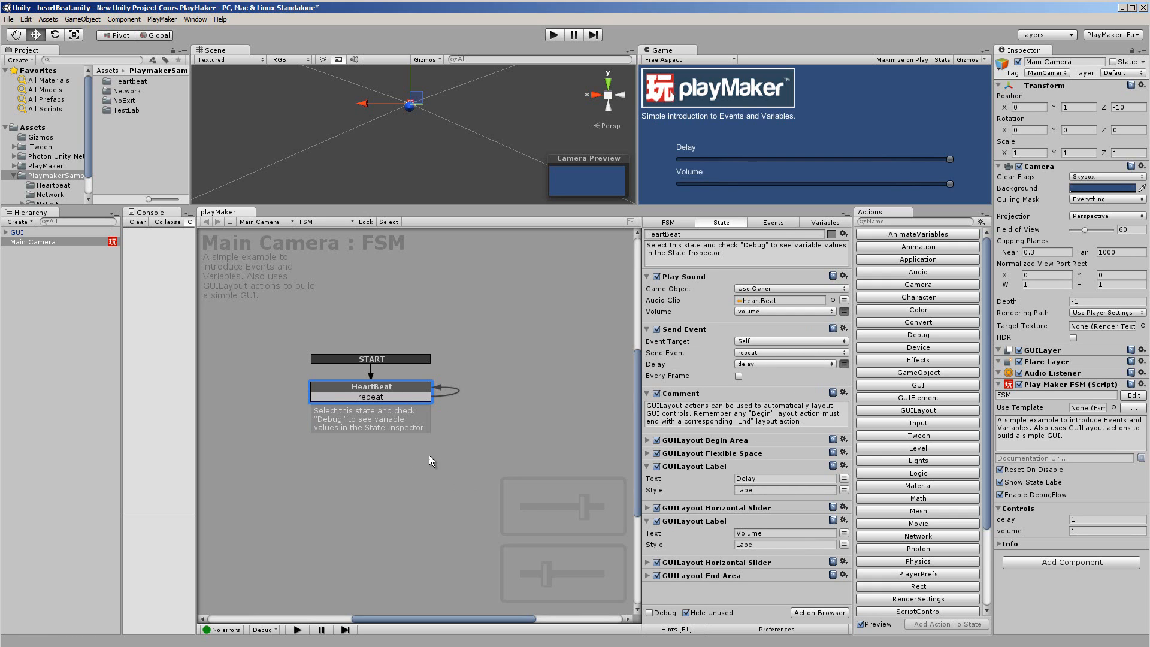
Step: Collapse all expanded actions of the HeartBeat state, from Play Sound to the second GUILayout Label
{"action": "left_click", "coordinate": [647, 277]}
{"action": "left_click", "coordinate": [647, 289]}
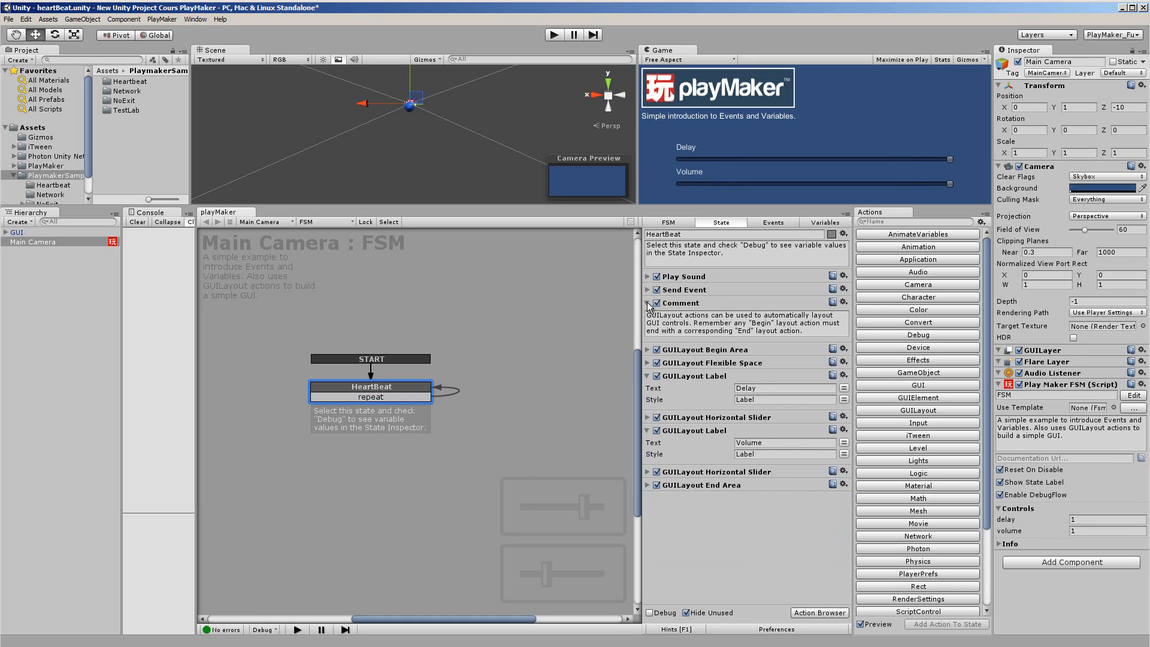
{"action": "left_click", "coordinate": [648, 302]}
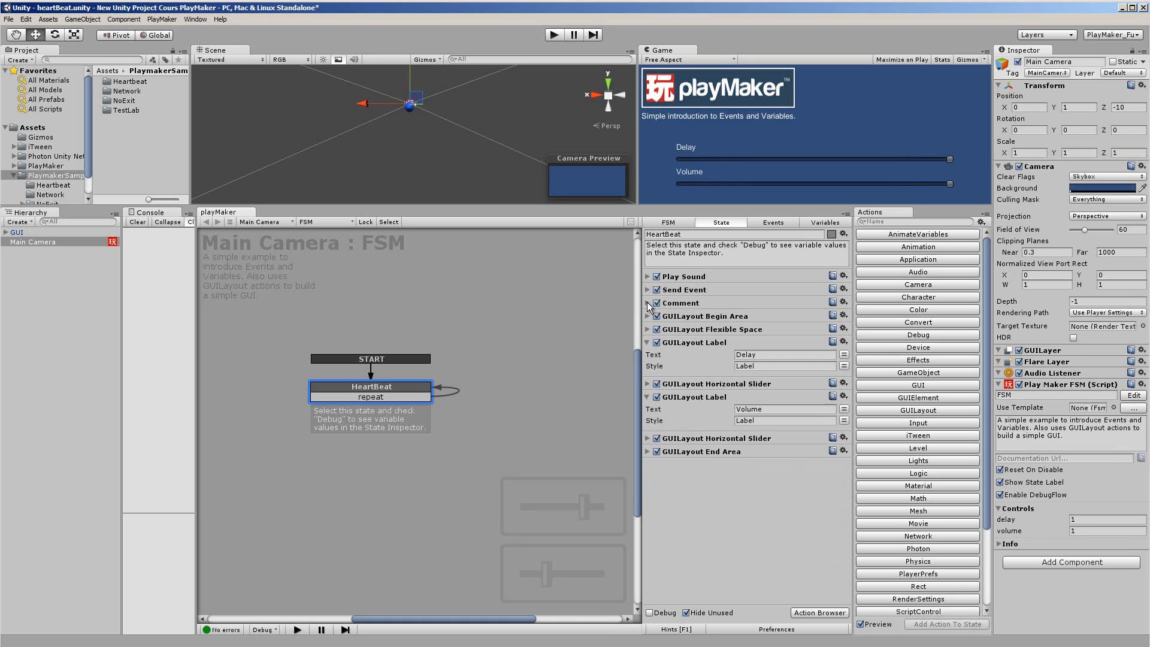
{"action": "left_click", "coordinate": [648, 342]}
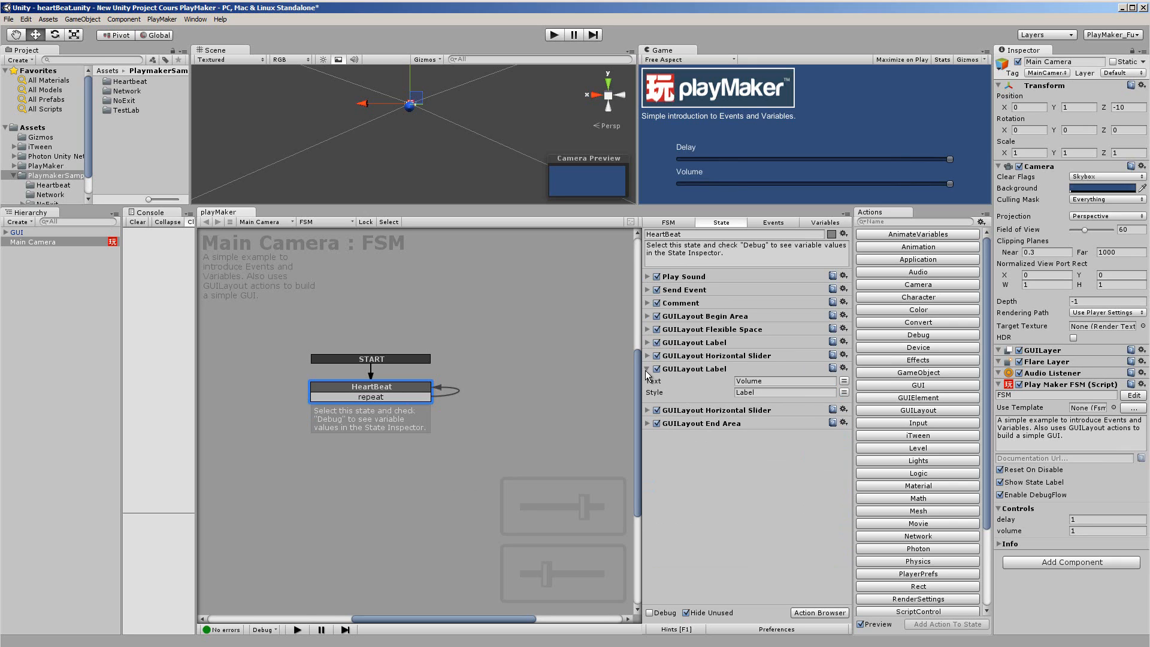
{"action": "left_click", "coordinate": [647, 368]}
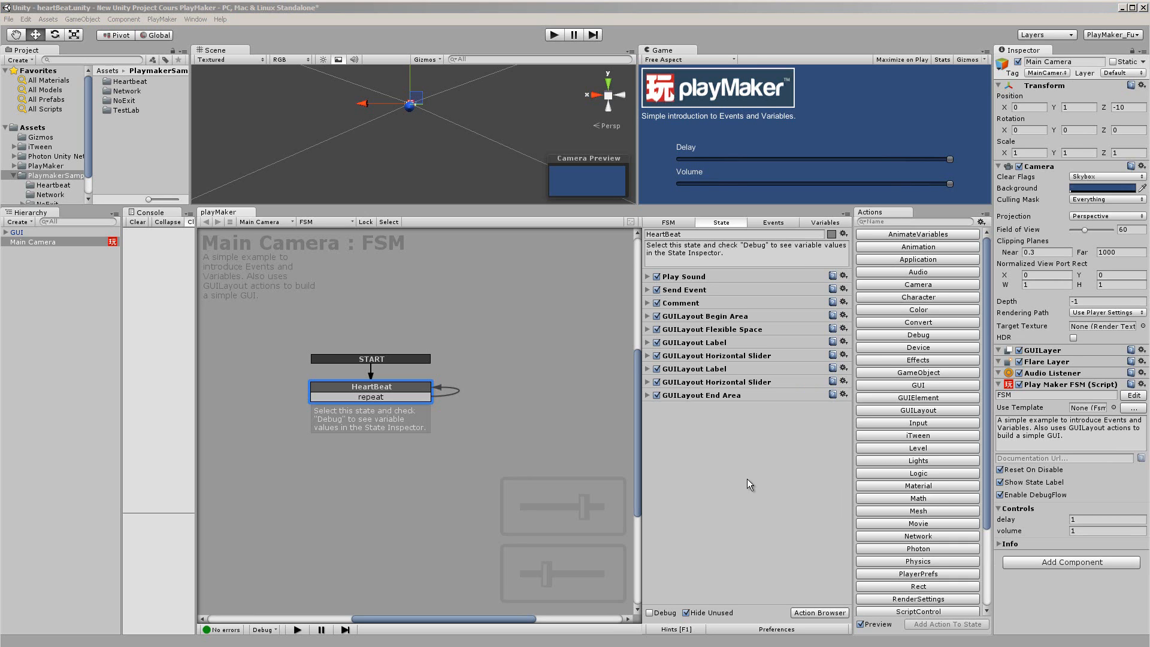
Step: Browse the Input category of available actions and open the help page for the Play Sound action
{"action": "left_click", "coordinate": [928, 424]}
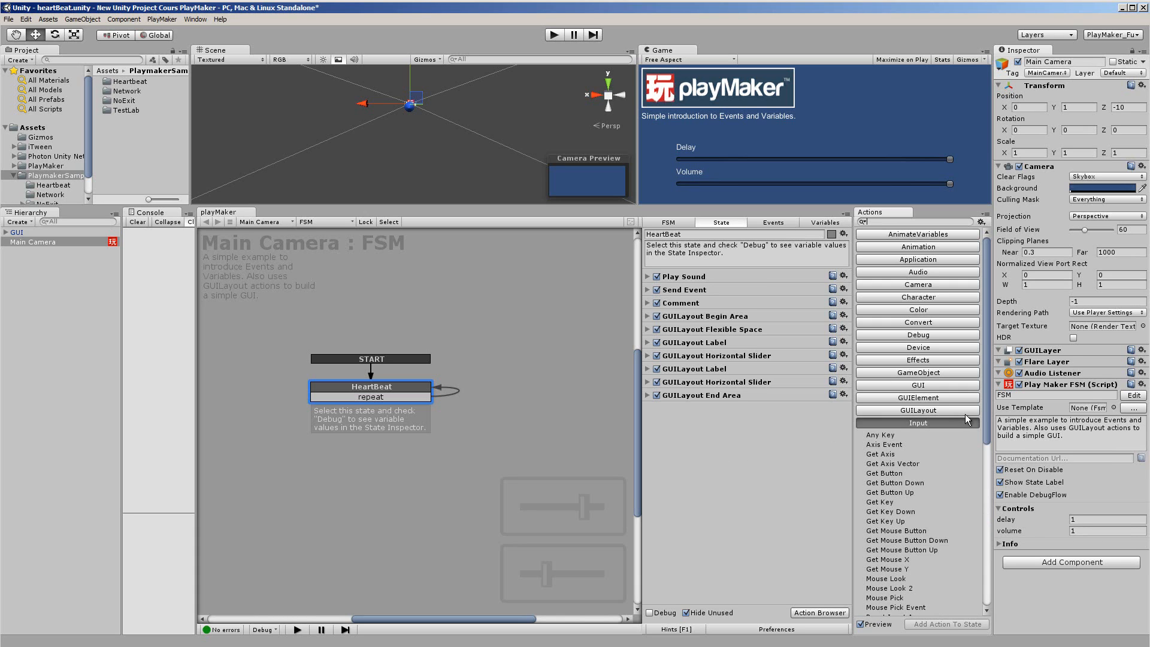
{"action": "left_click_drag", "start_coordinate": [987, 389], "coordinate": [988, 424]}
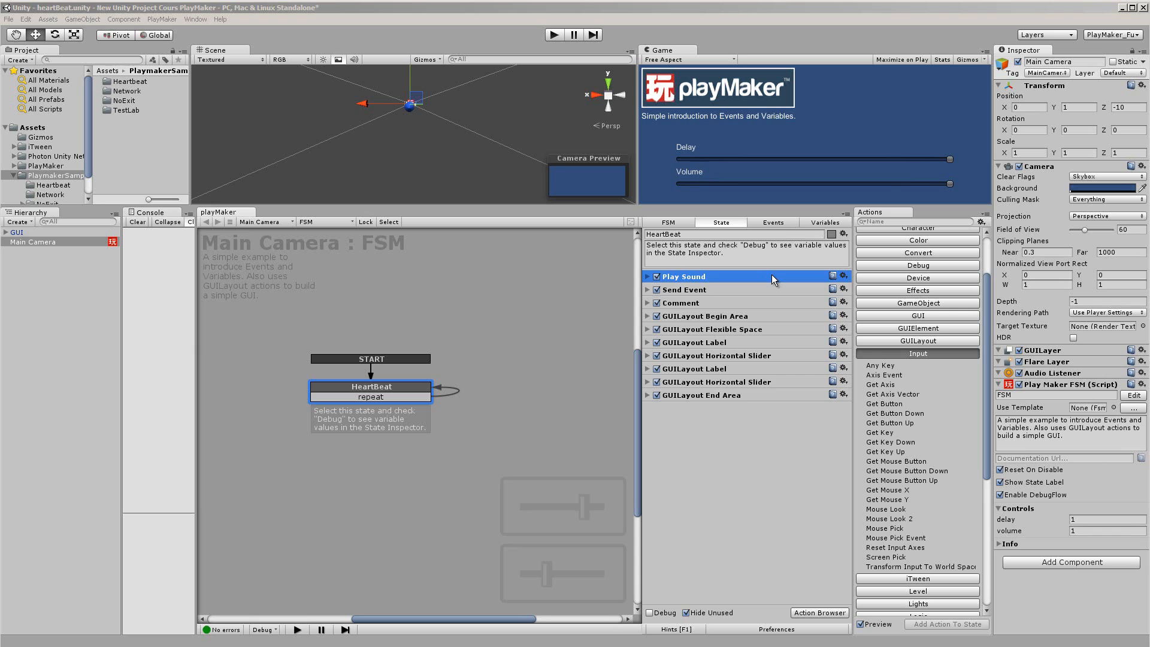
{"action": "left_click", "coordinate": [833, 277]}
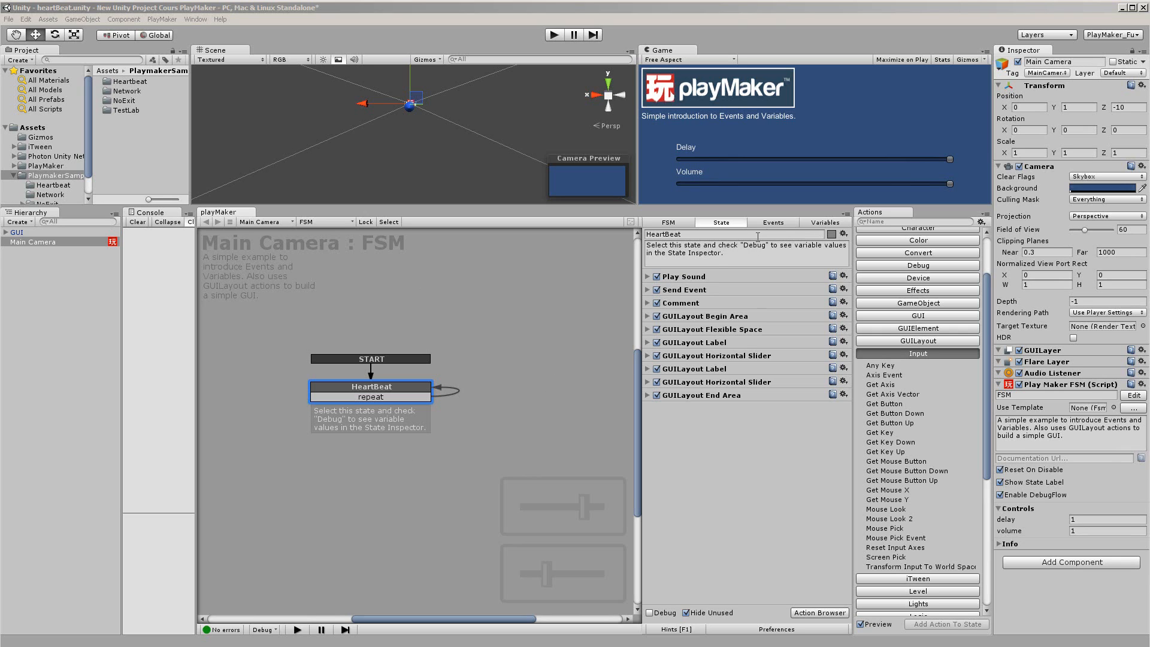
Step: Examine the FSM's event list and select the HeartBeat state's repeat transition
{"action": "left_click", "coordinate": [776, 223]}
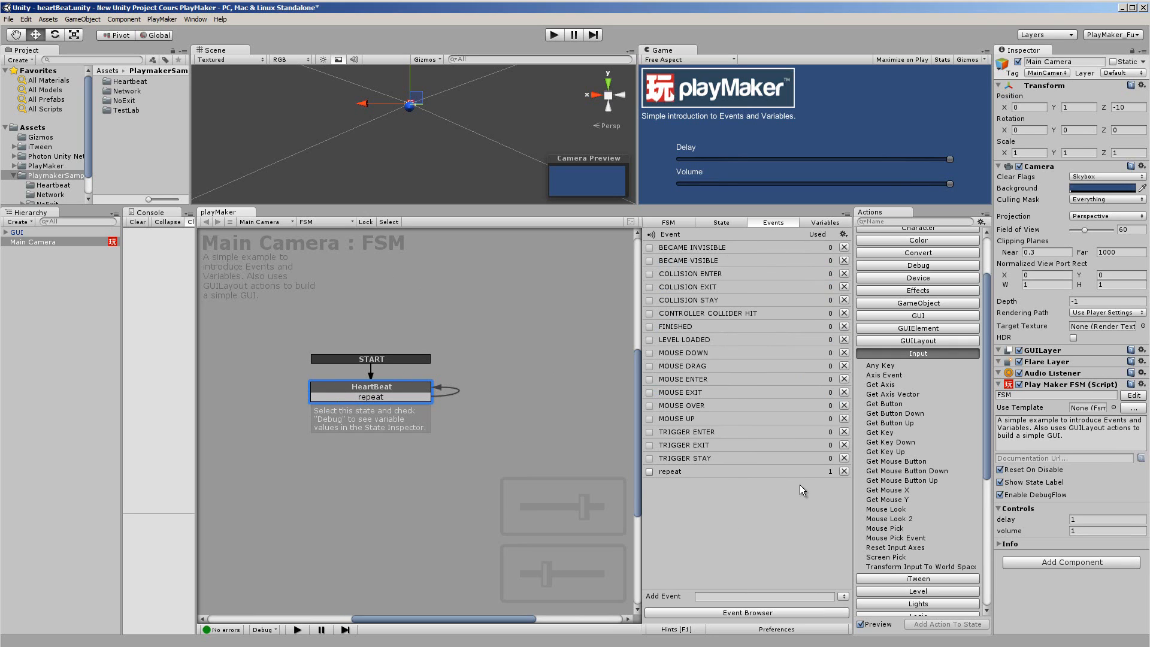
{"action": "left_click", "coordinate": [388, 397]}
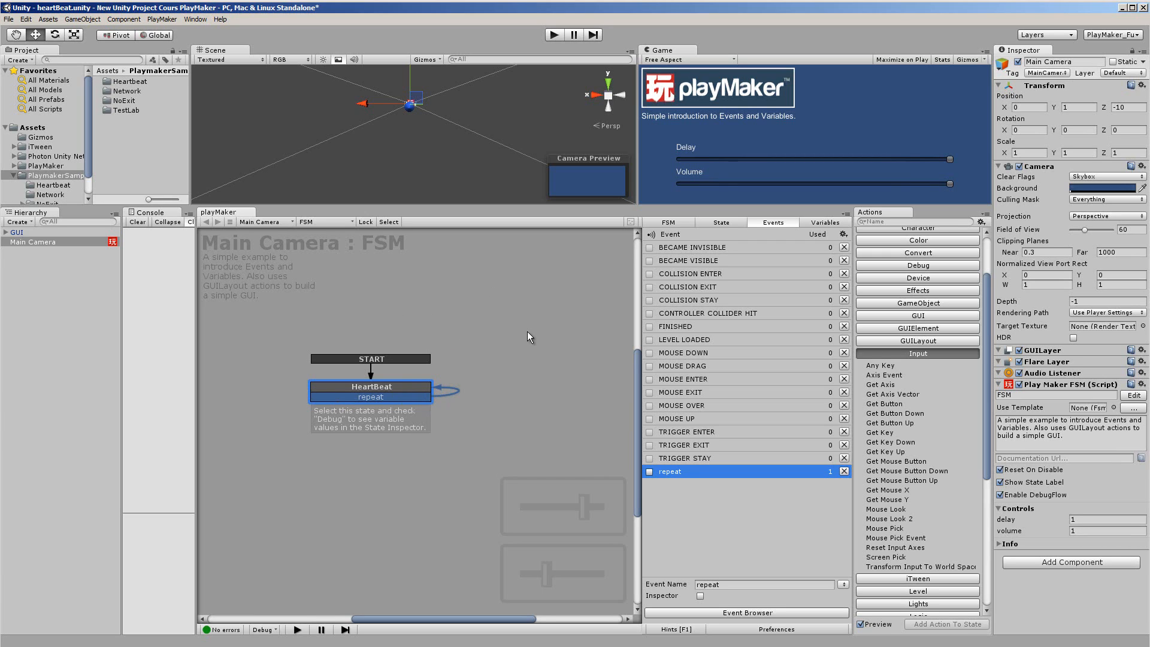
Step: Inspect the settings of the FSM's delay and volume variables, including the types available for delay
{"action": "left_click", "coordinate": [827, 223]}
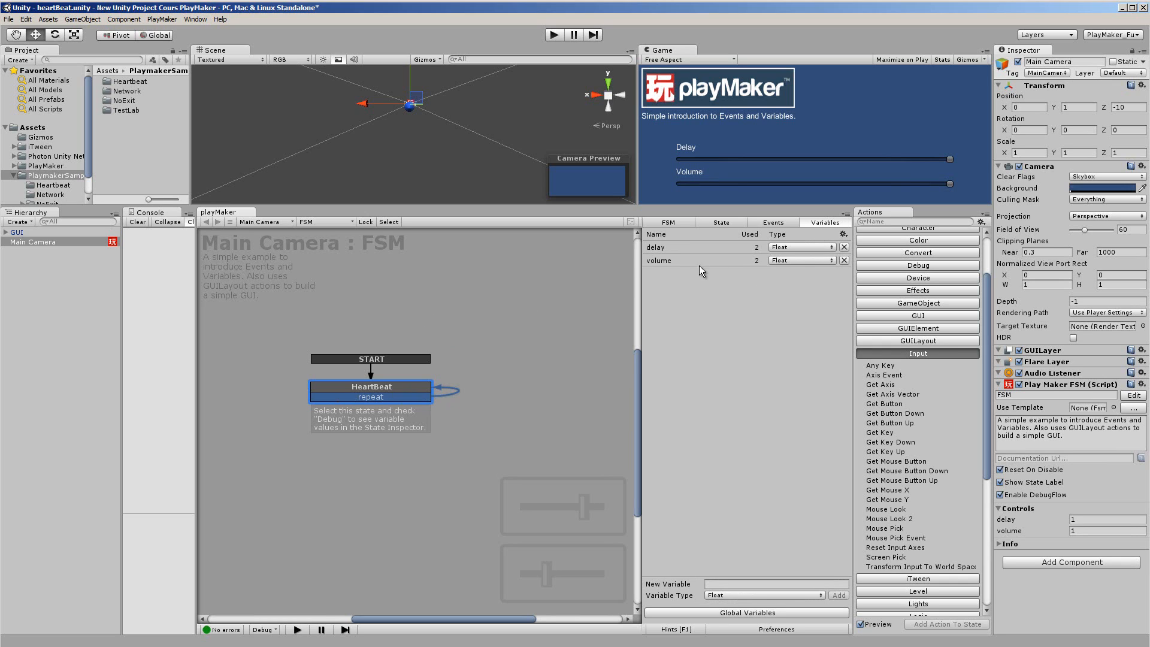
{"action": "left_click", "coordinate": [702, 246]}
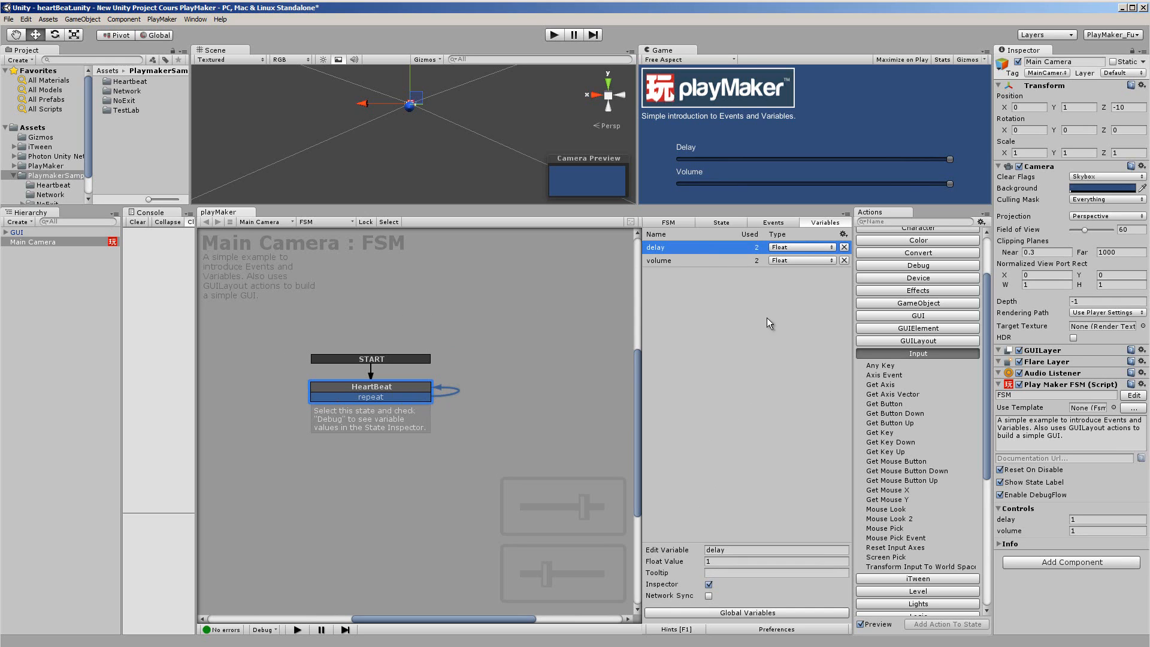
{"action": "left_click", "coordinate": [802, 248]}
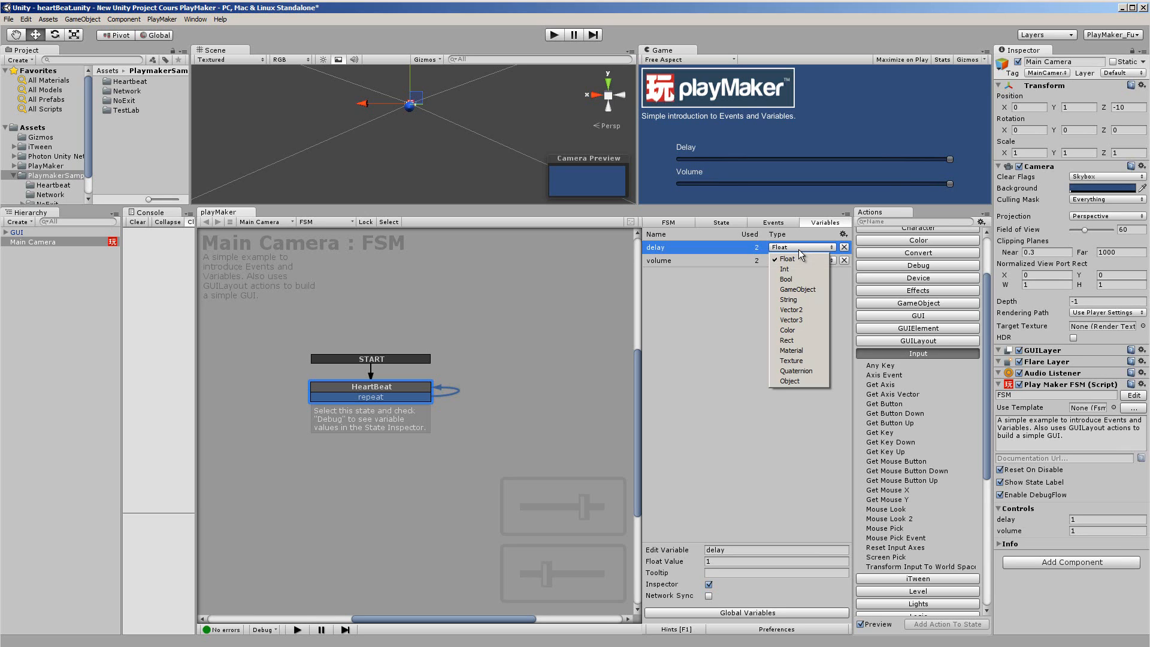
{"action": "left_click", "coordinate": [706, 298]}
{"action": "left_click", "coordinate": [715, 249]}
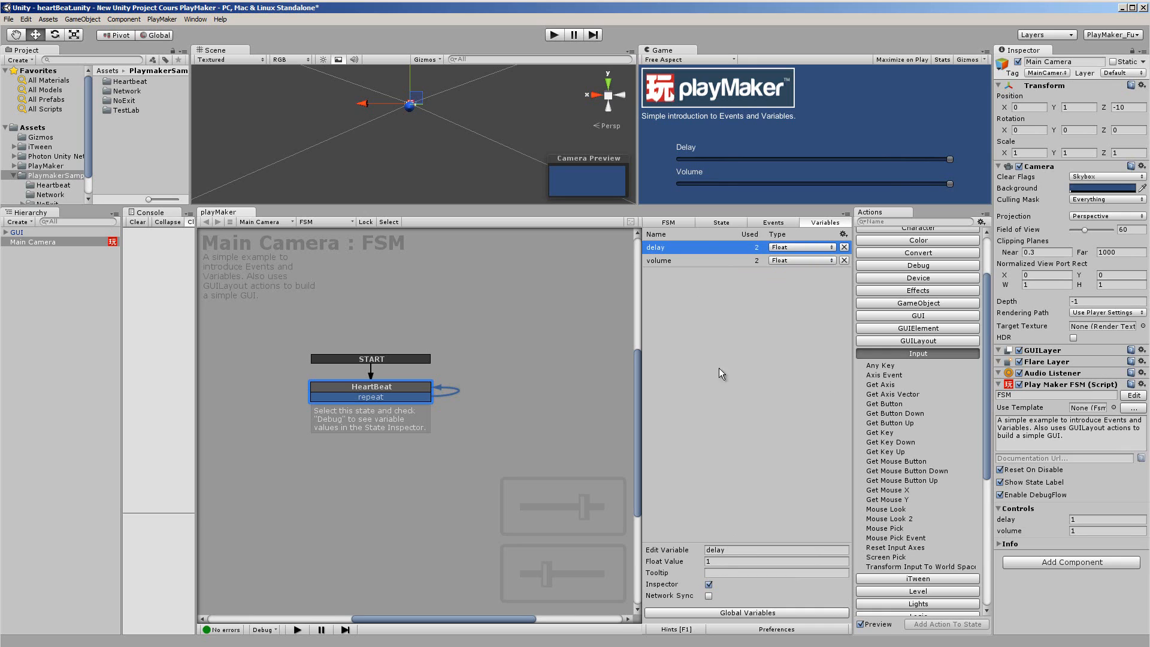
{"action": "left_click", "coordinate": [726, 262]}
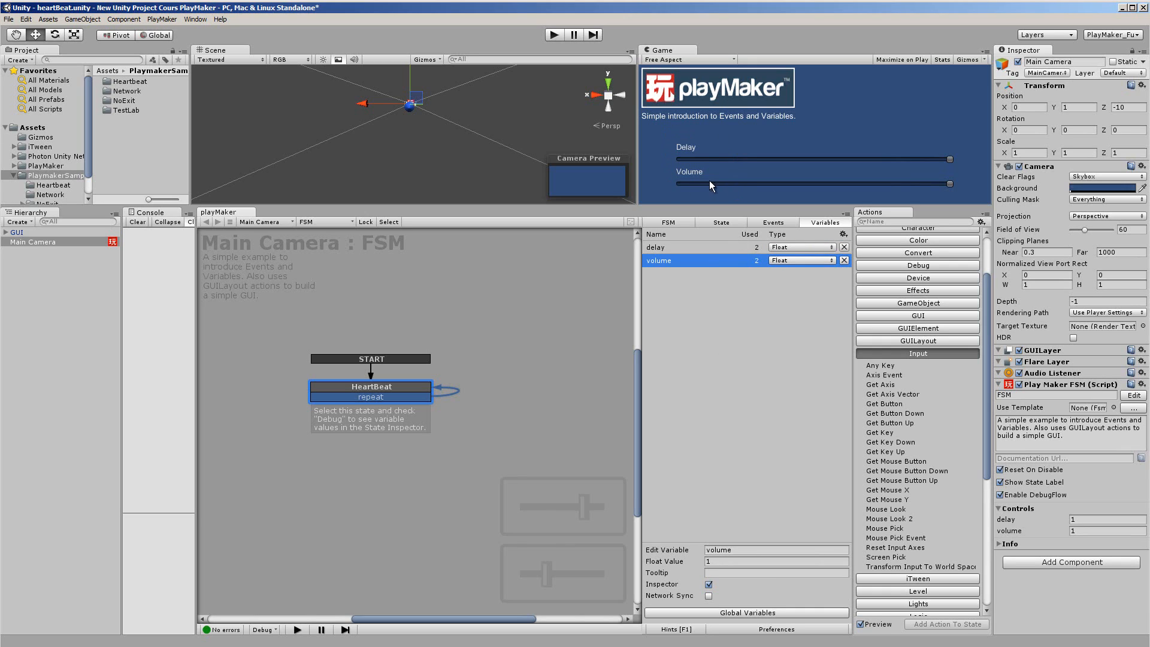
{"action": "left_click", "coordinate": [737, 350]}
{"action": "left_click", "coordinate": [447, 509]}
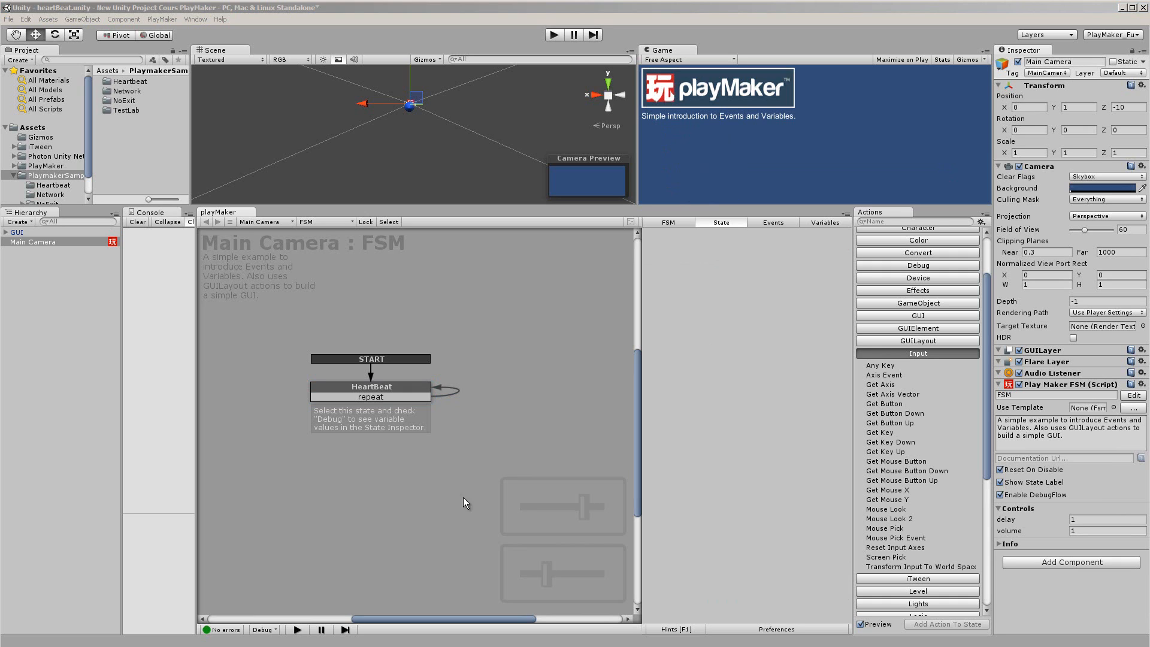
Step: Expand the HeartBeat state's Play Sound action, open its help page, and check its Game Object options, keeping Use Owner
{"action": "left_click", "coordinate": [385, 391]}
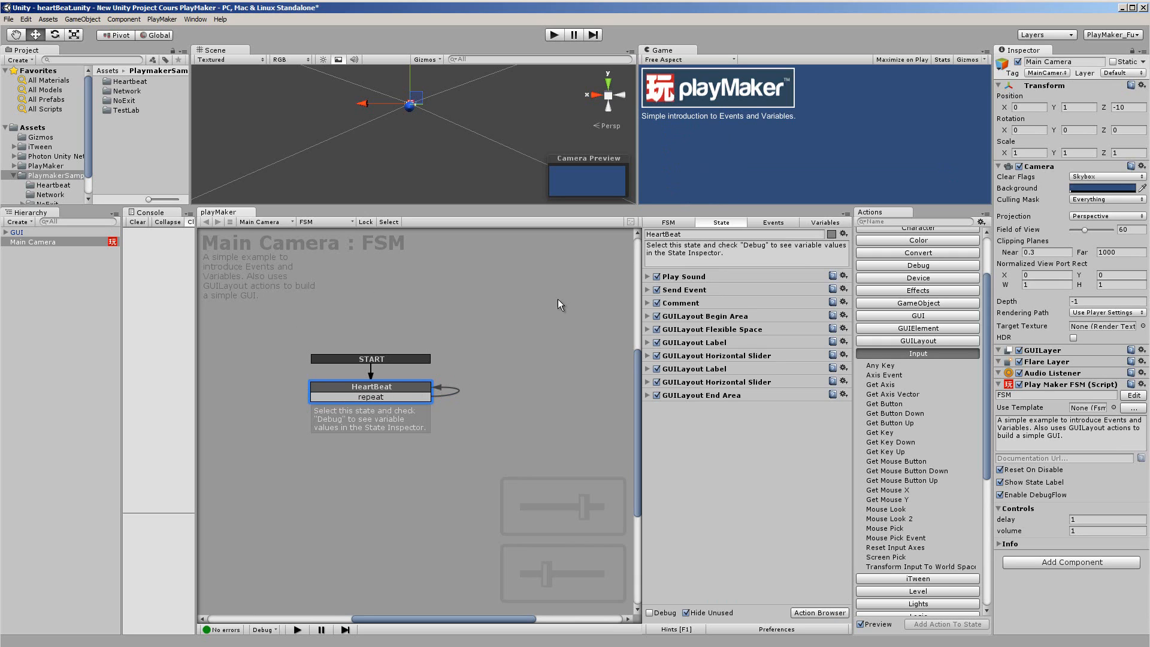
{"action": "left_click", "coordinate": [648, 277]}
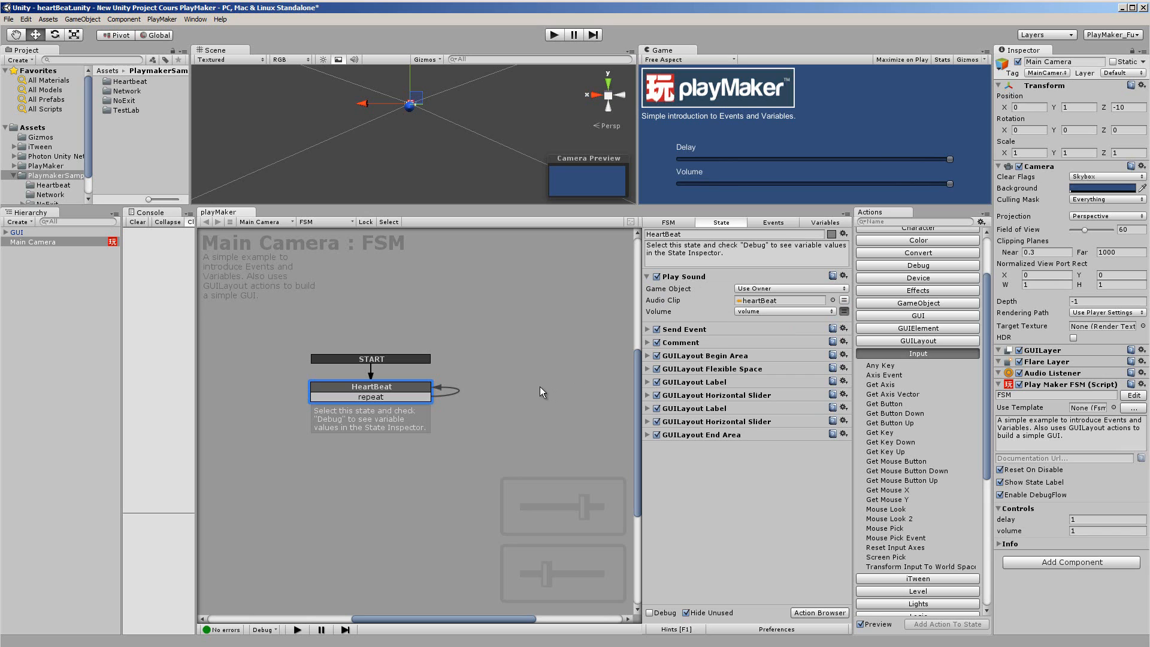
{"action": "left_click", "coordinate": [833, 276]}
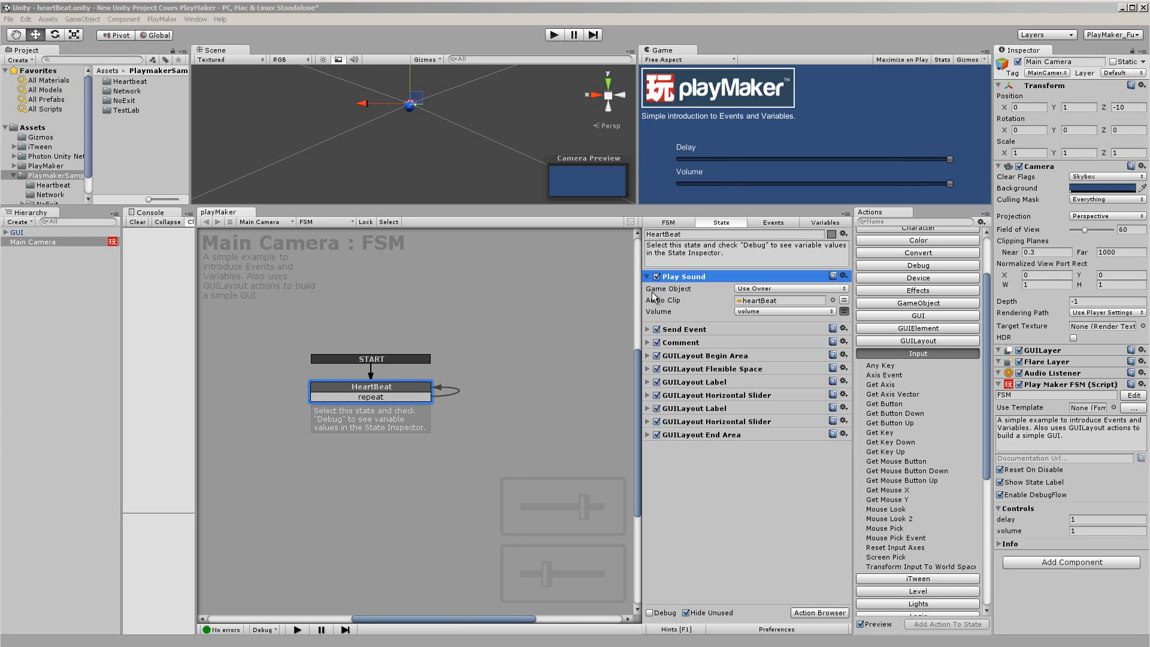
{"action": "left_click", "coordinate": [807, 288]}
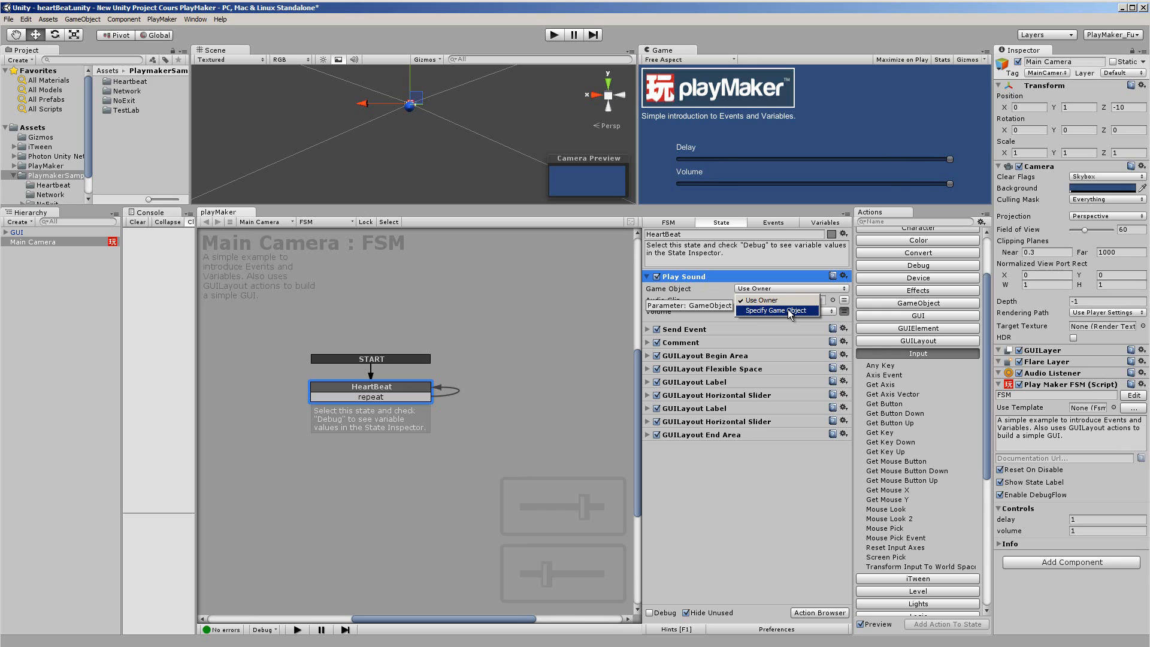
{"action": "left_click", "coordinate": [758, 499]}
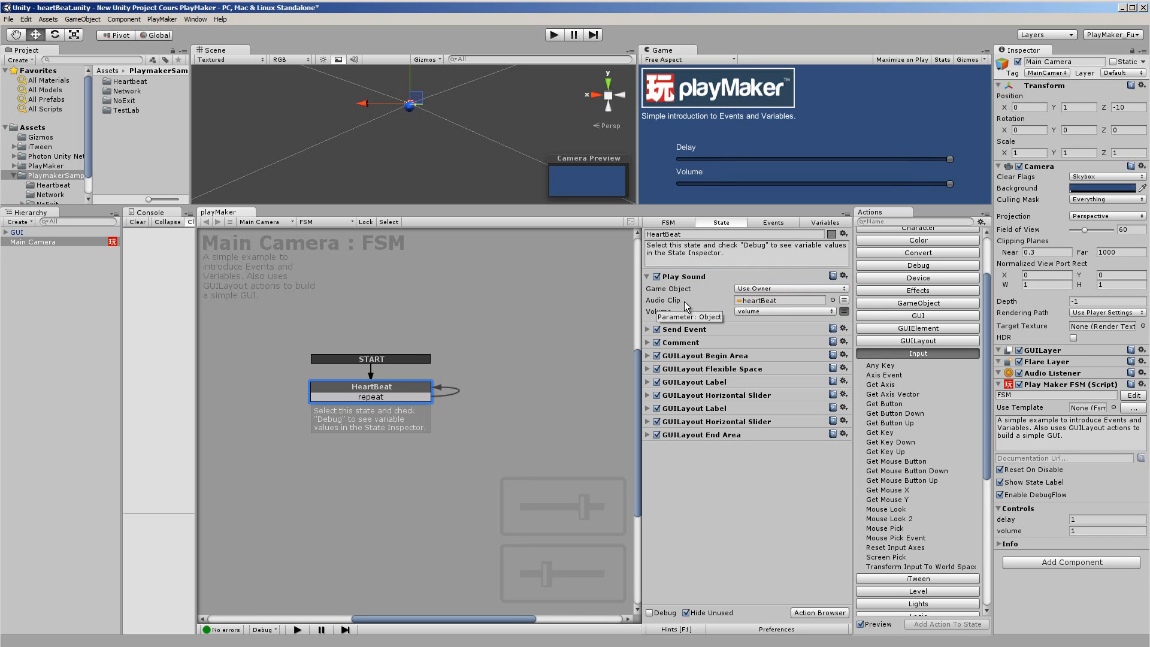
Step: Set the audio clip of the HeartBeat state's Play Sound action to shortBeep
{"action": "left_click", "coordinate": [833, 301]}
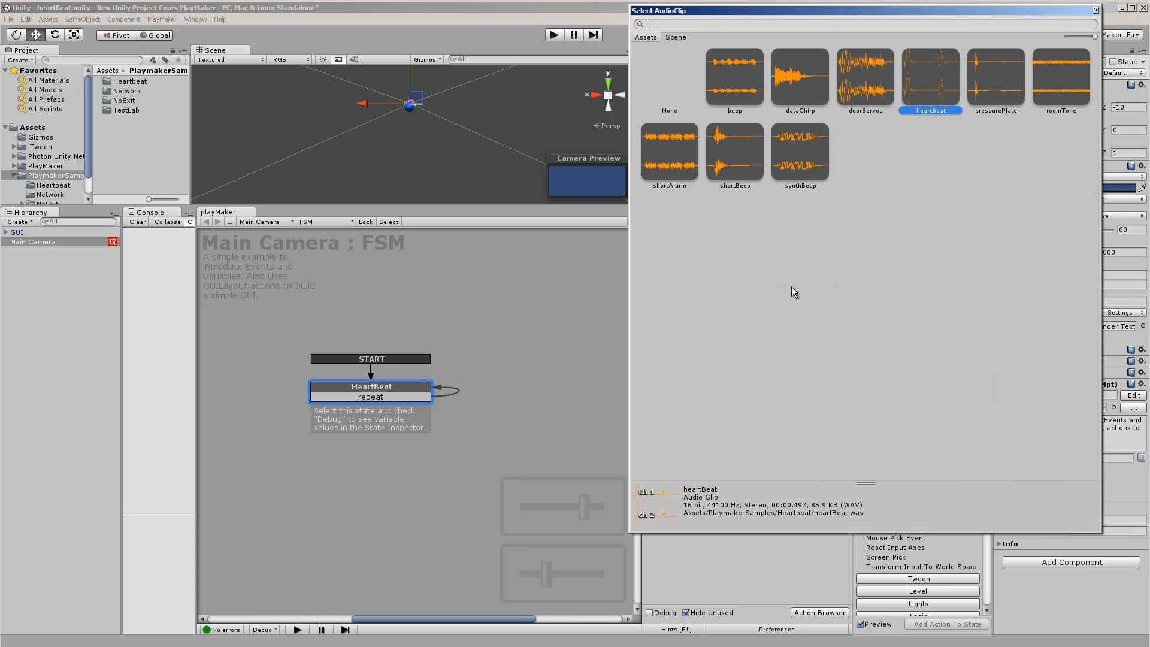
{"action": "left_click", "coordinate": [738, 158]}
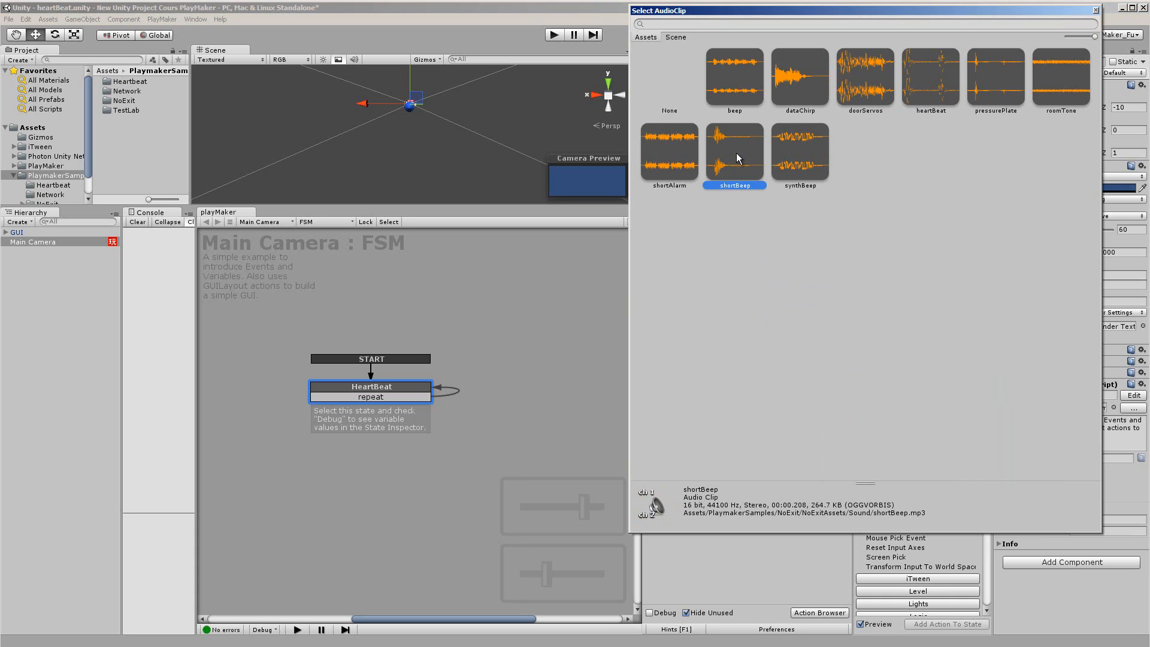
{"action": "left_click", "coordinate": [1096, 10]}
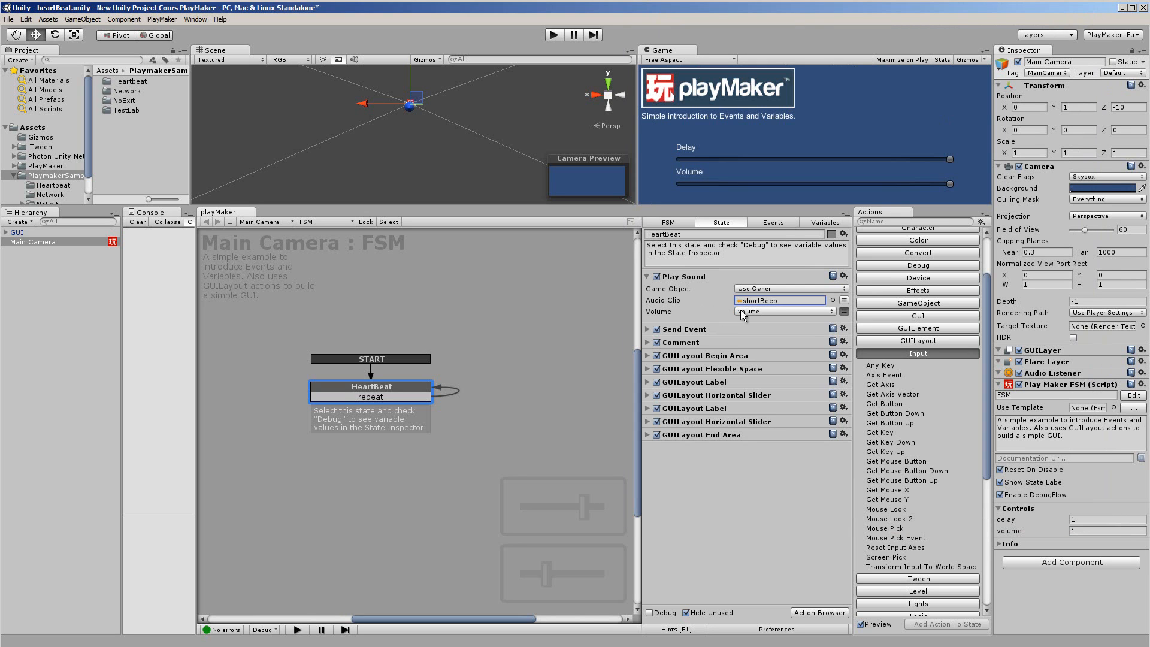
Step: Check the variables offered for the Play Sound action's volume, keeping volume, and review the FSM's variable and event lists
{"action": "left_click", "coordinate": [785, 312]}
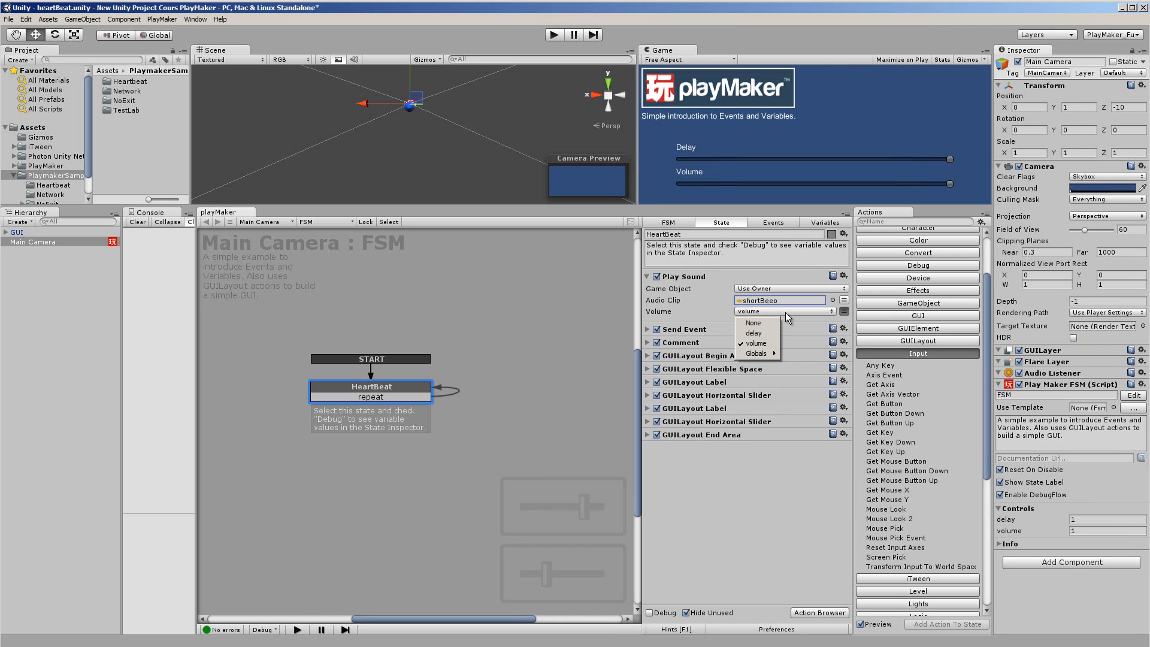
{"action": "left_click", "coordinate": [760, 484]}
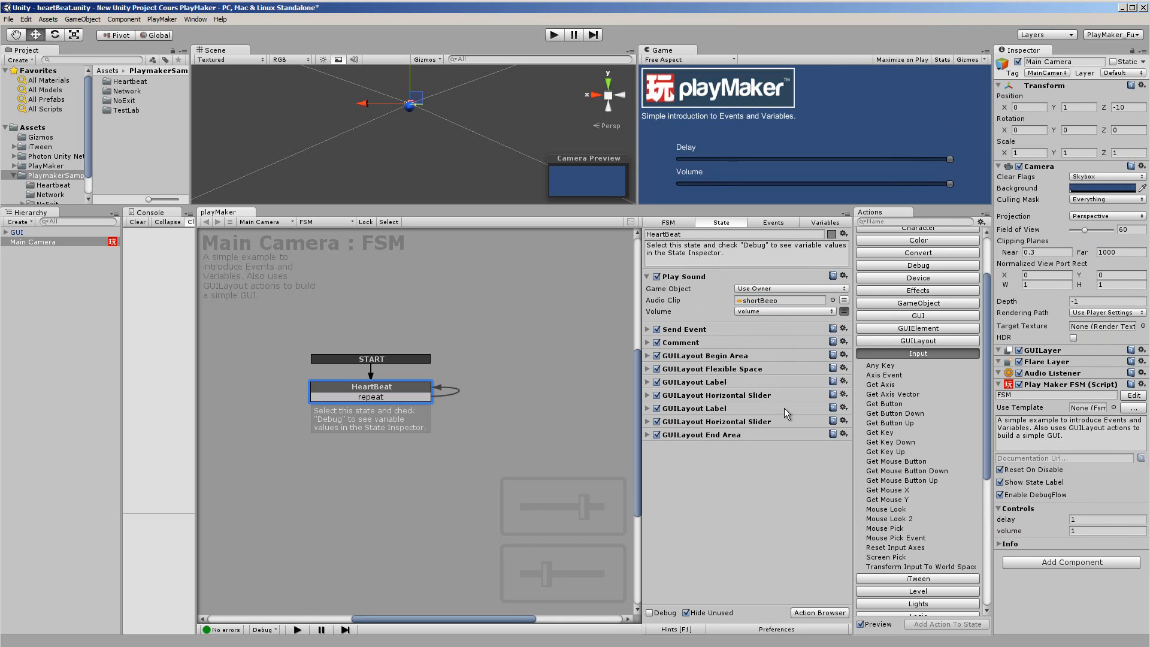
{"action": "left_click", "coordinate": [826, 223]}
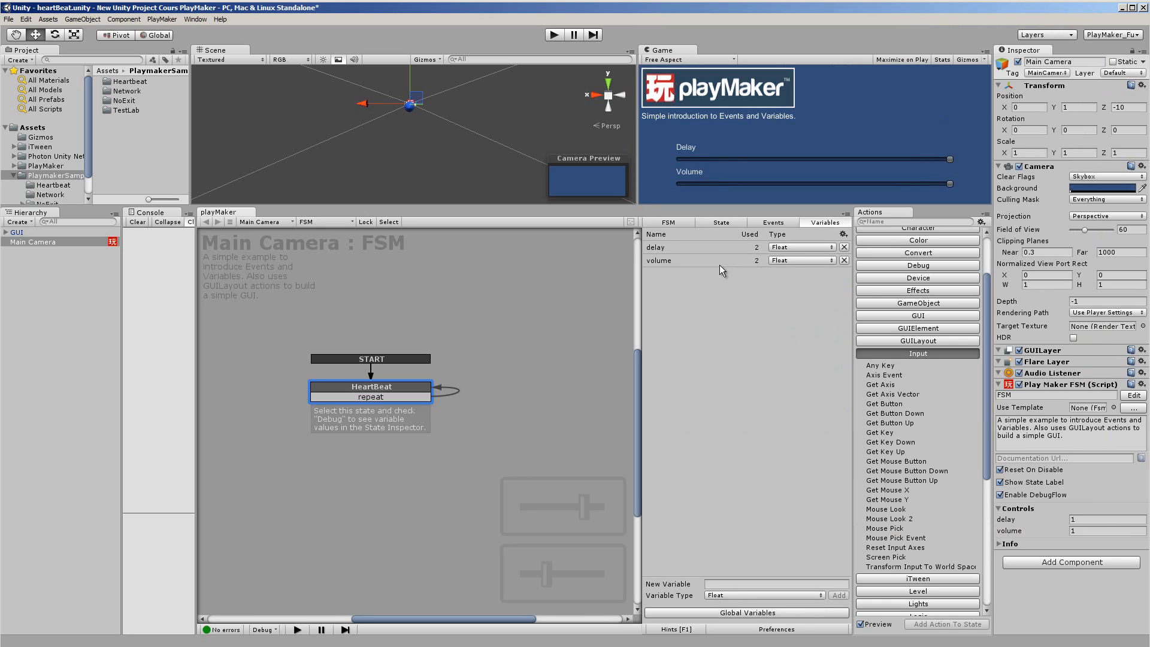
{"action": "left_click", "coordinate": [773, 223]}
{"action": "left_click", "coordinate": [721, 223]}
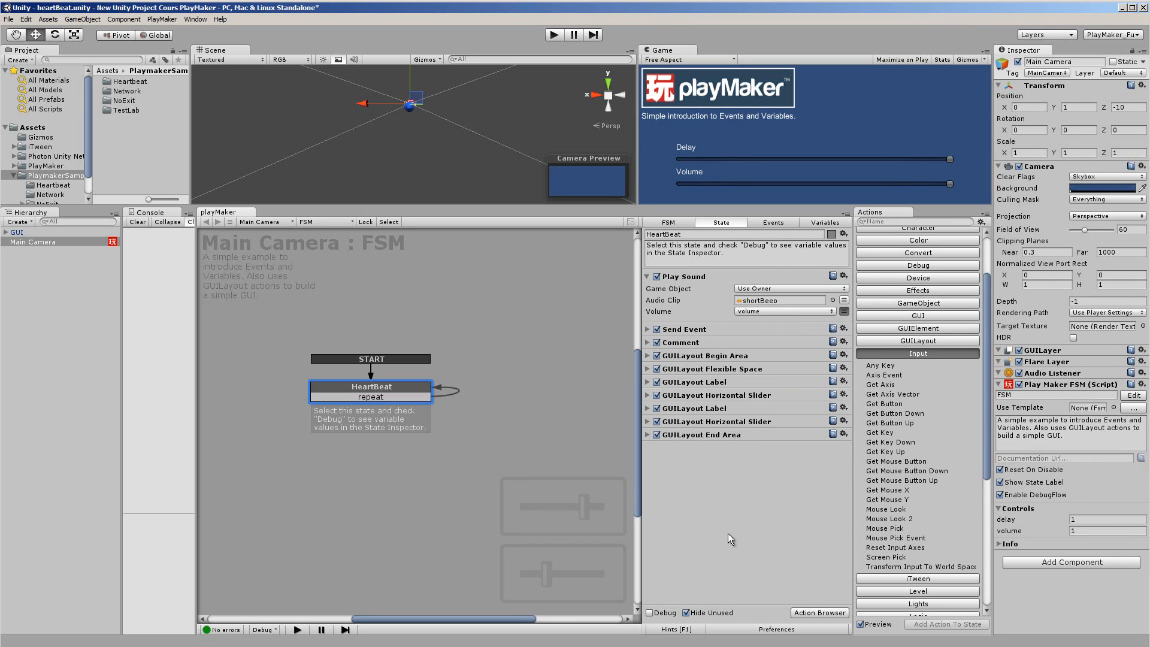
Step: Run the heartBeat scene and test it by lowering the Delay and Volume sliders in the game
{"action": "left_click", "coordinate": [554, 34]}
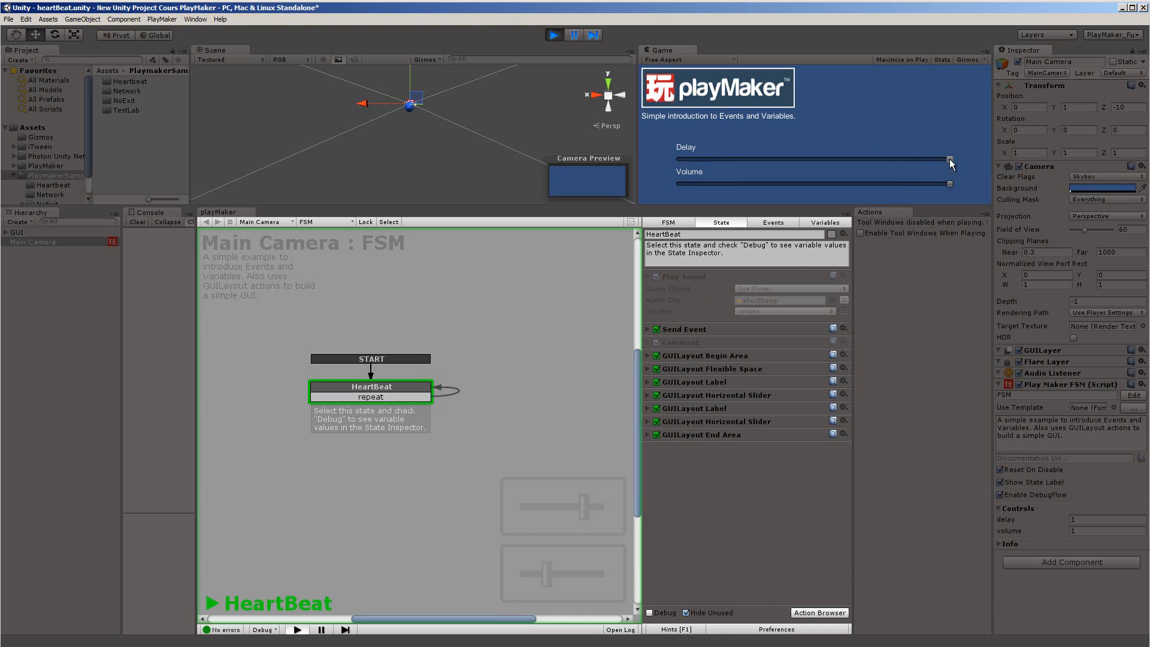
{"action": "left_click_drag", "start_coordinate": [950, 160], "coordinate": [739, 160]}
{"action": "left_click_drag", "start_coordinate": [945, 182], "coordinate": [868, 182]}
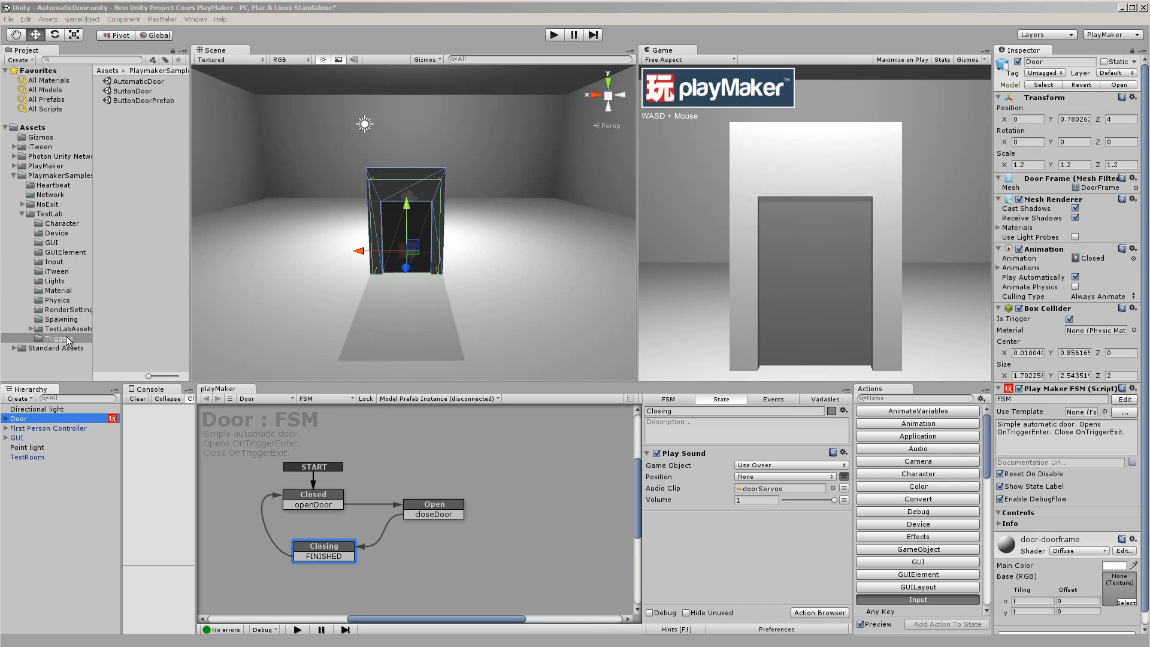
Step: Reload the AutomaticDoor scene from the Triggers samples without saving changes, and select the Door object to show its FSM
{"action": "double_click", "coordinate": [146, 82]}
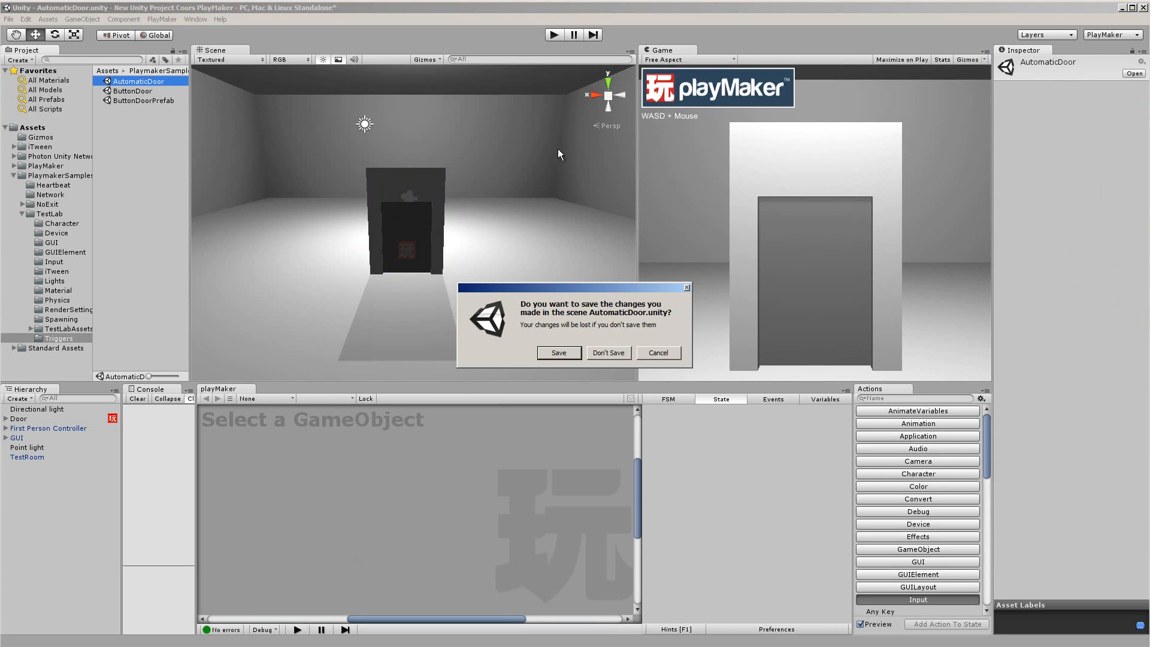
{"action": "left_click", "coordinate": [610, 353]}
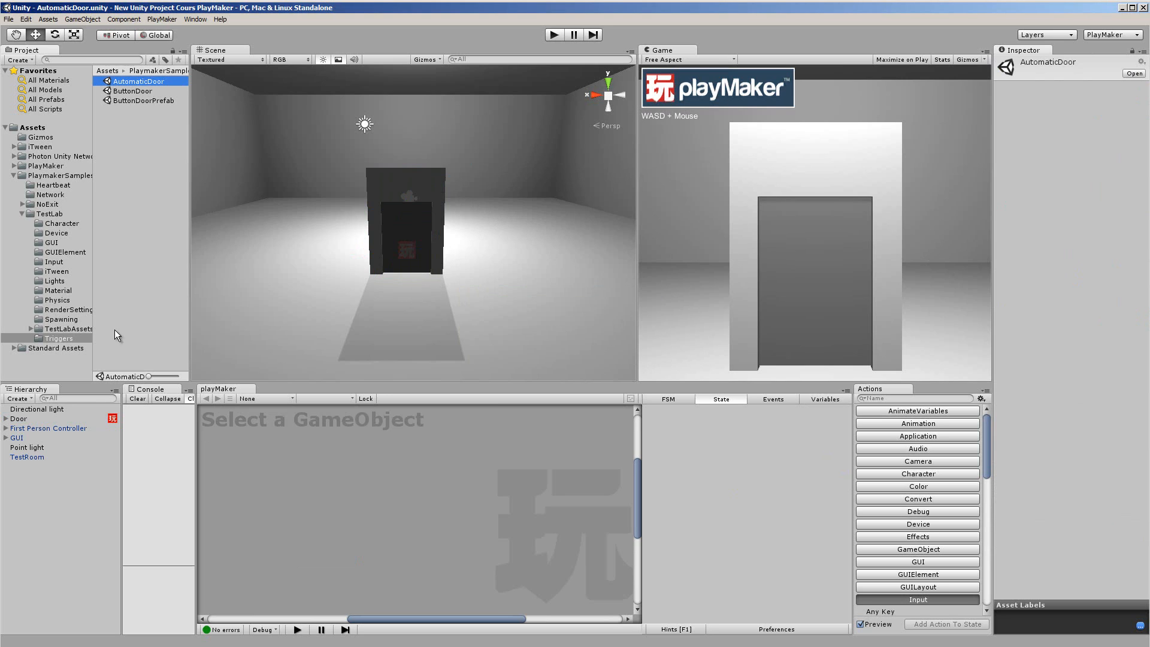
{"action": "left_click", "coordinate": [18, 419]}
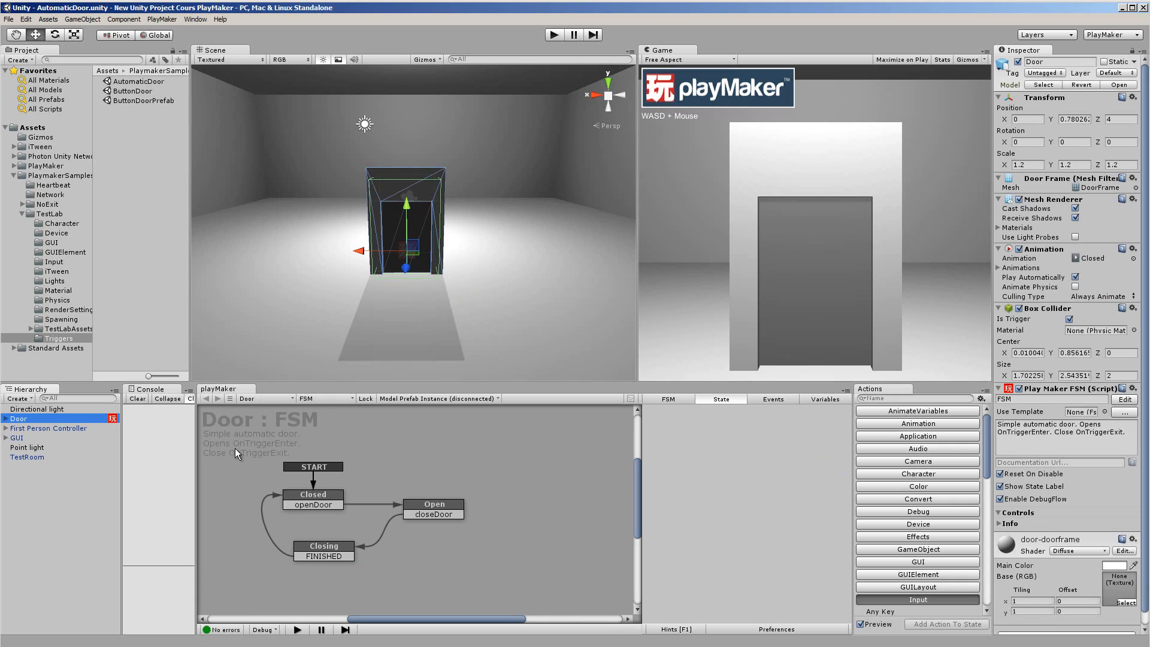
Step: Add breakpoints to the Closed, Open and Closing states of the Door FSM
{"action": "left_click", "coordinate": [334, 502]}
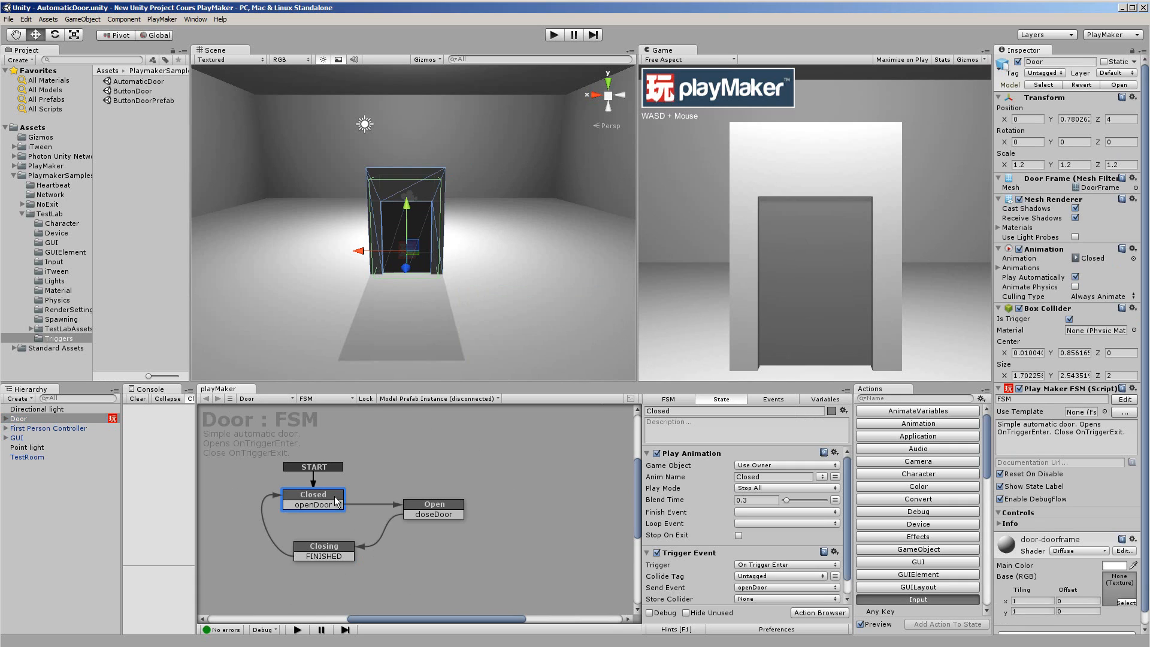
{"action": "right_click", "coordinate": [337, 501]}
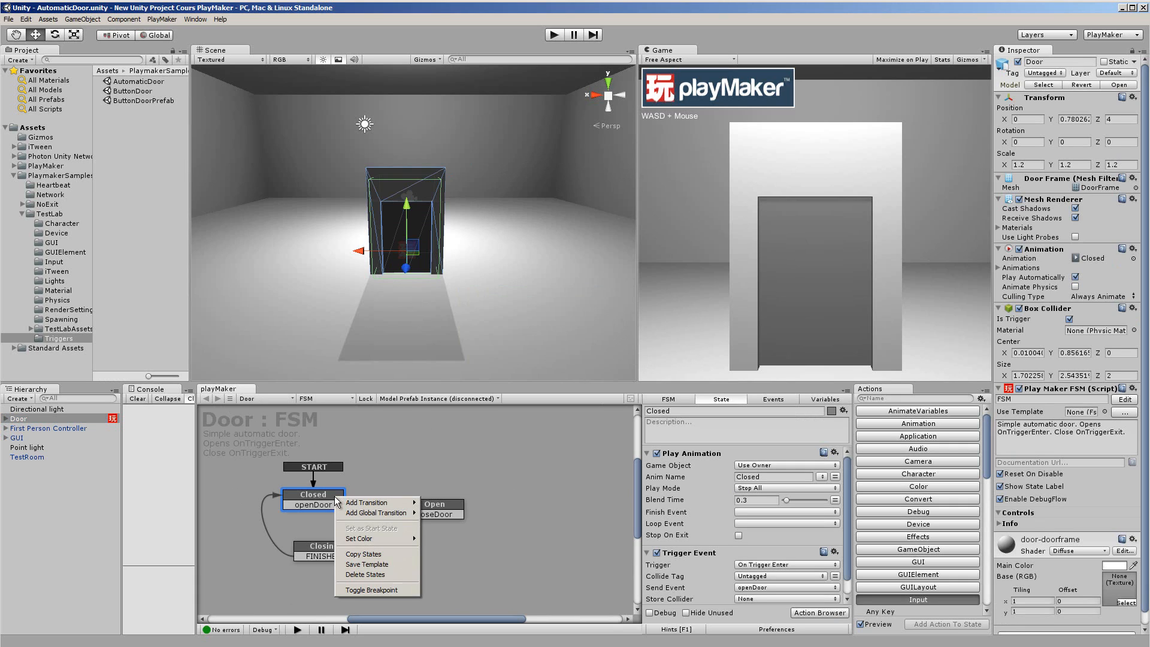
{"action": "left_click", "coordinate": [369, 591]}
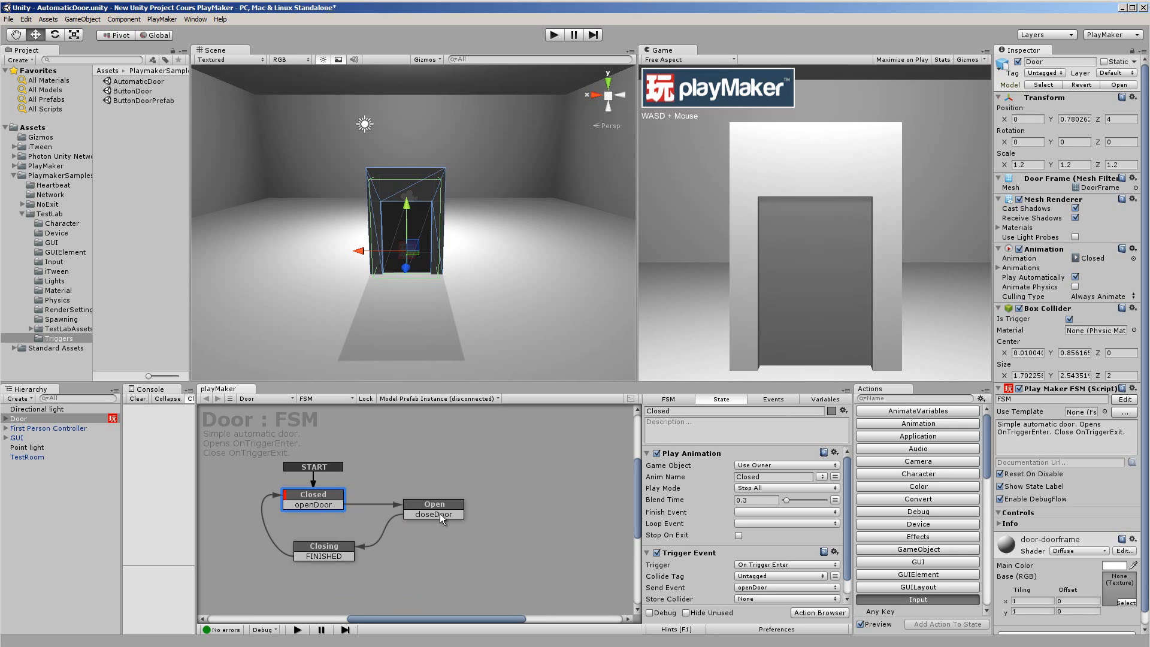
{"action": "right_click", "coordinate": [455, 502]}
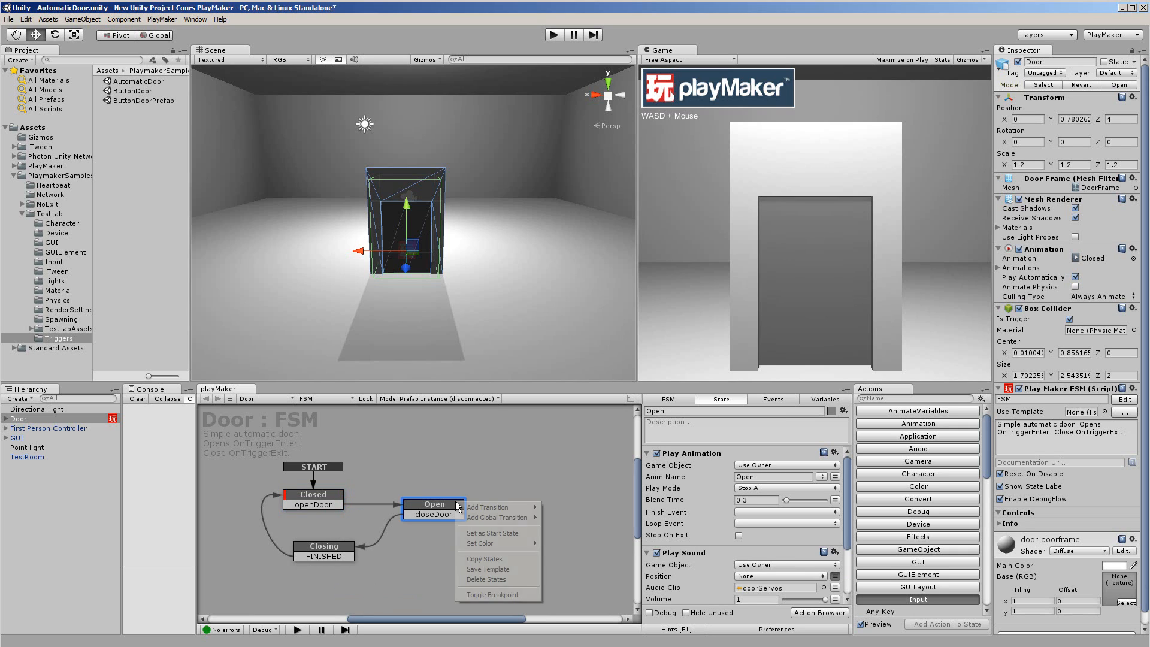
{"action": "left_click", "coordinate": [475, 596]}
{"action": "left_click", "coordinate": [342, 549]}
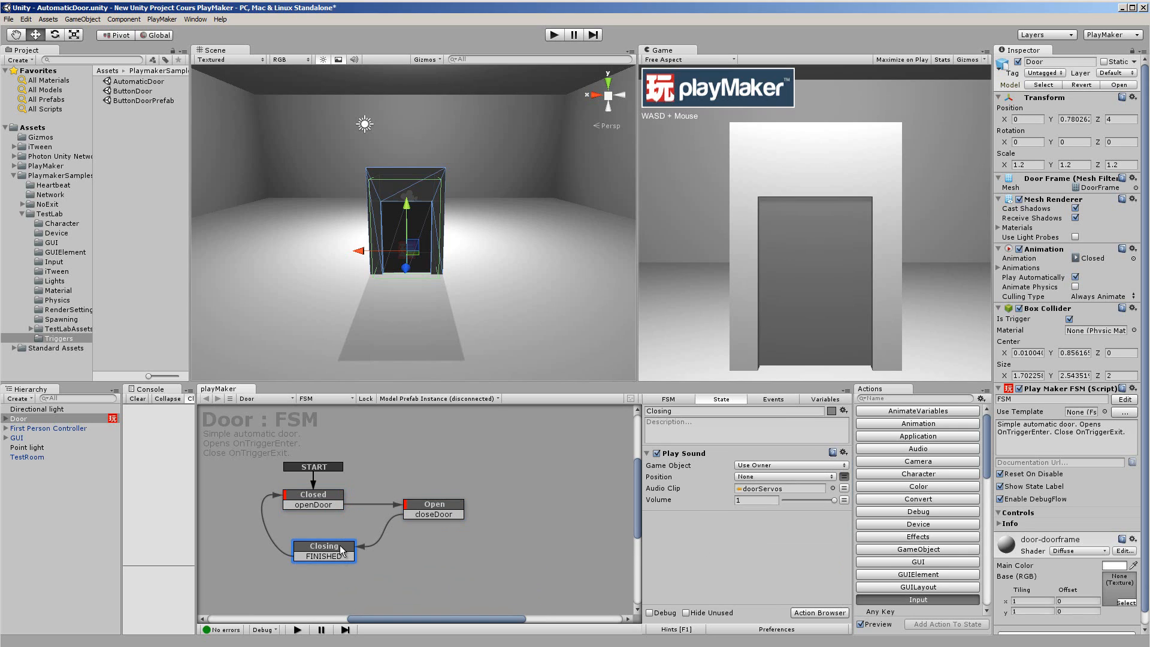
{"action": "right_click", "coordinate": [342, 549]}
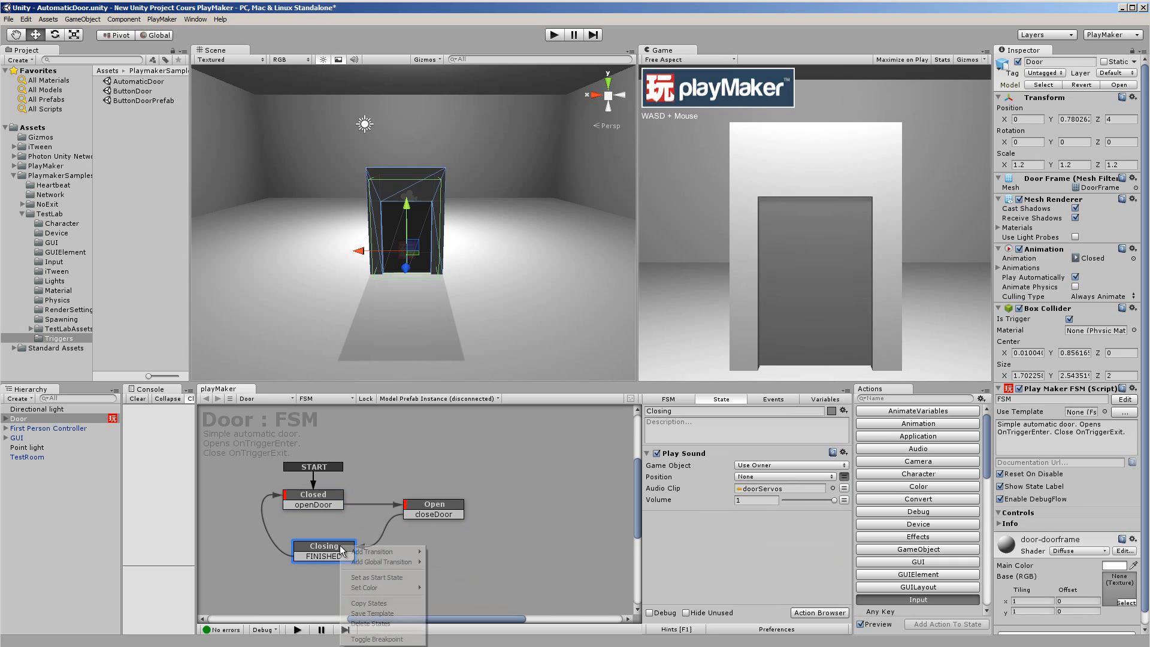
{"action": "left_click", "coordinate": [369, 639]}
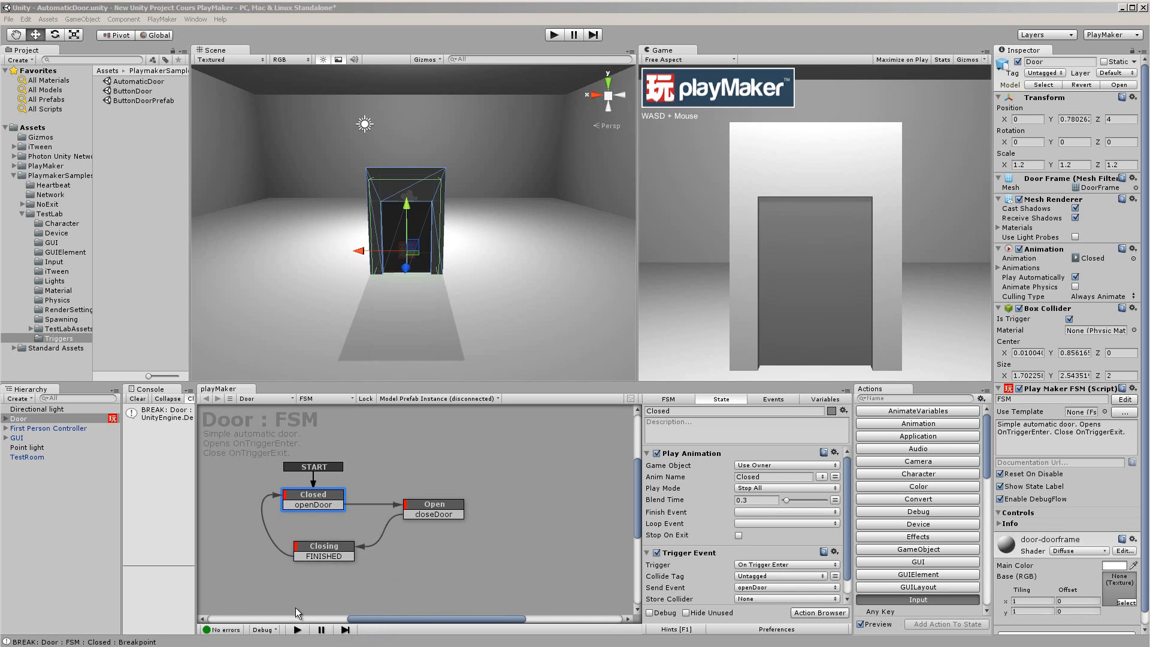
Step: Run the scene, resume past the Closed breakpoint, and walk the player forward into the door's trigger
{"action": "left_click", "coordinate": [298, 630]}
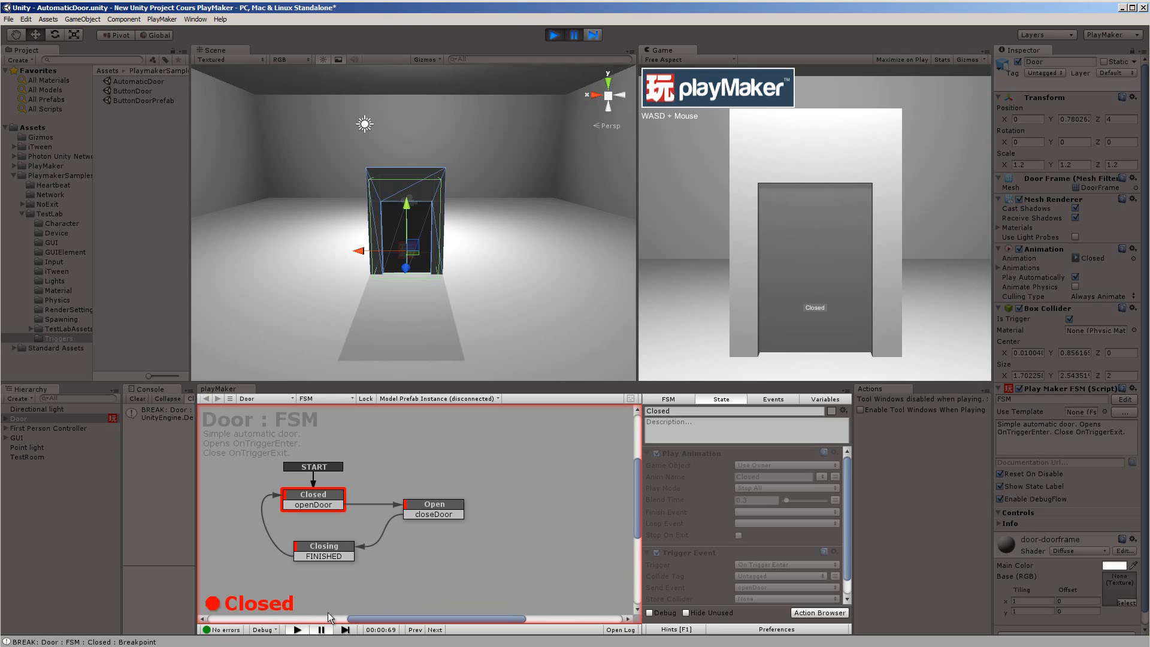
{"action": "left_click", "coordinate": [321, 629]}
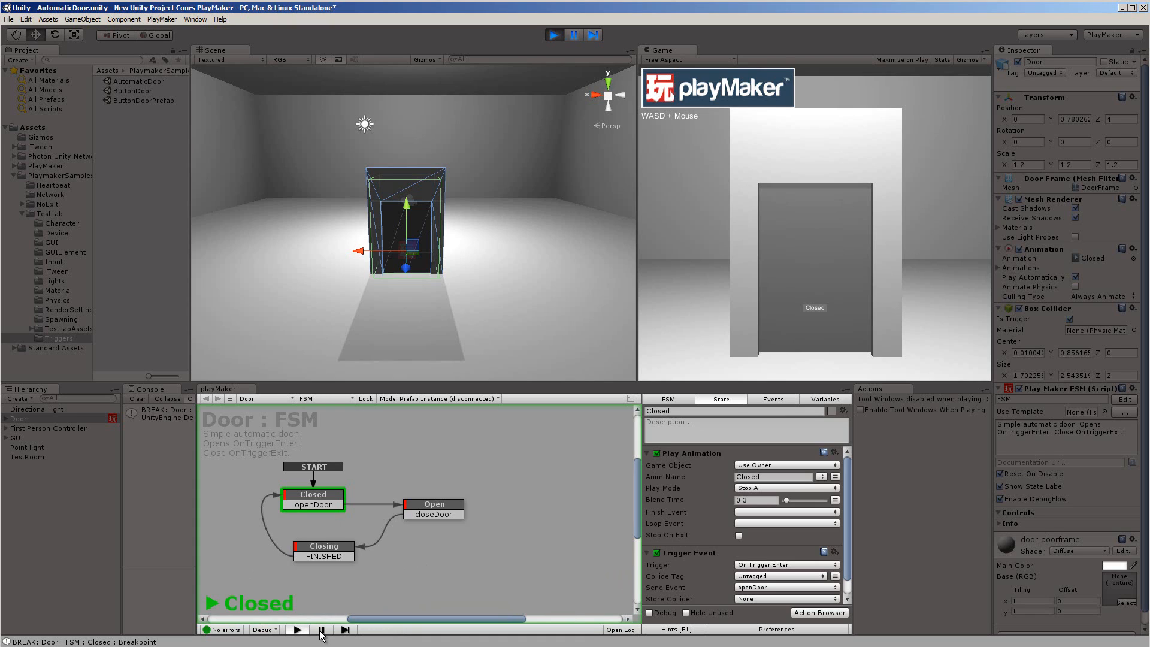
{"action": "left_click", "coordinate": [320, 629]}
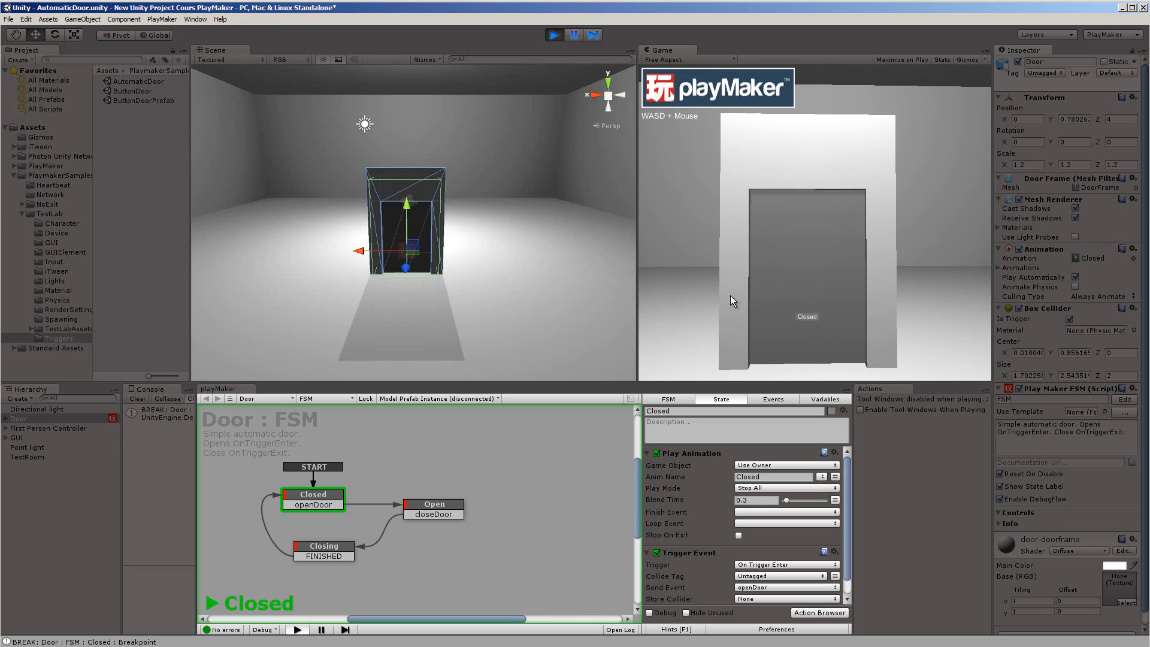
{"action": "key", "text": "w"}
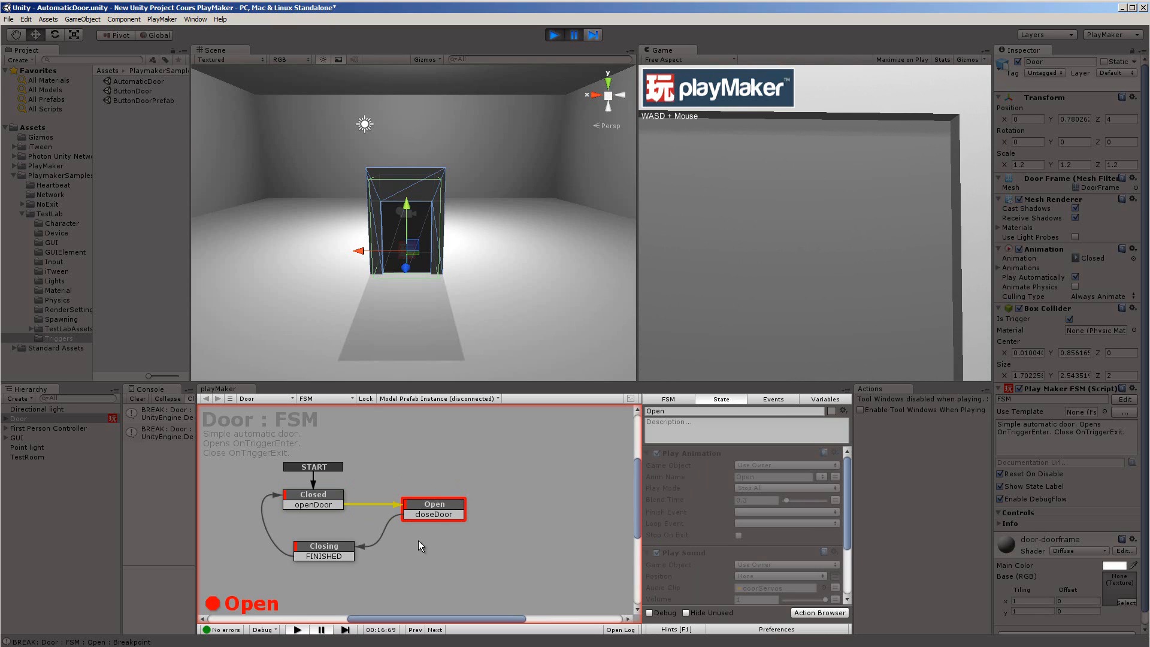
Step: Continue through the Open, Closing and Closed breakpoints, pausing once in the Open state, and stop the game
{"action": "left_click", "coordinate": [321, 632]}
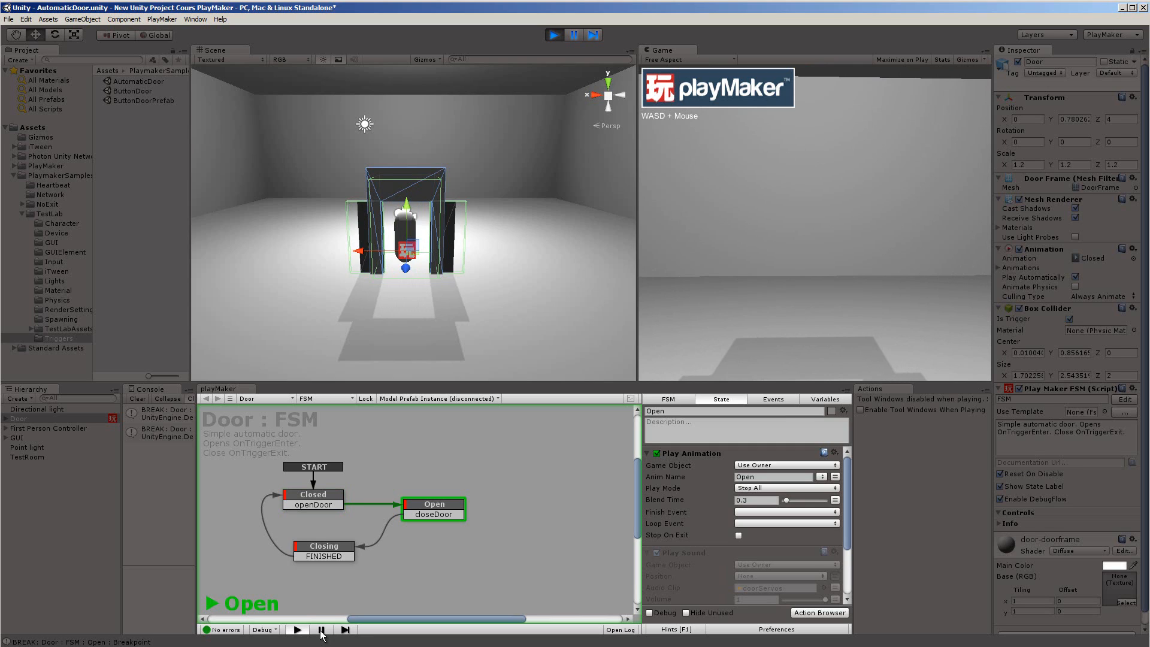
{"action": "left_click", "coordinate": [321, 630]}
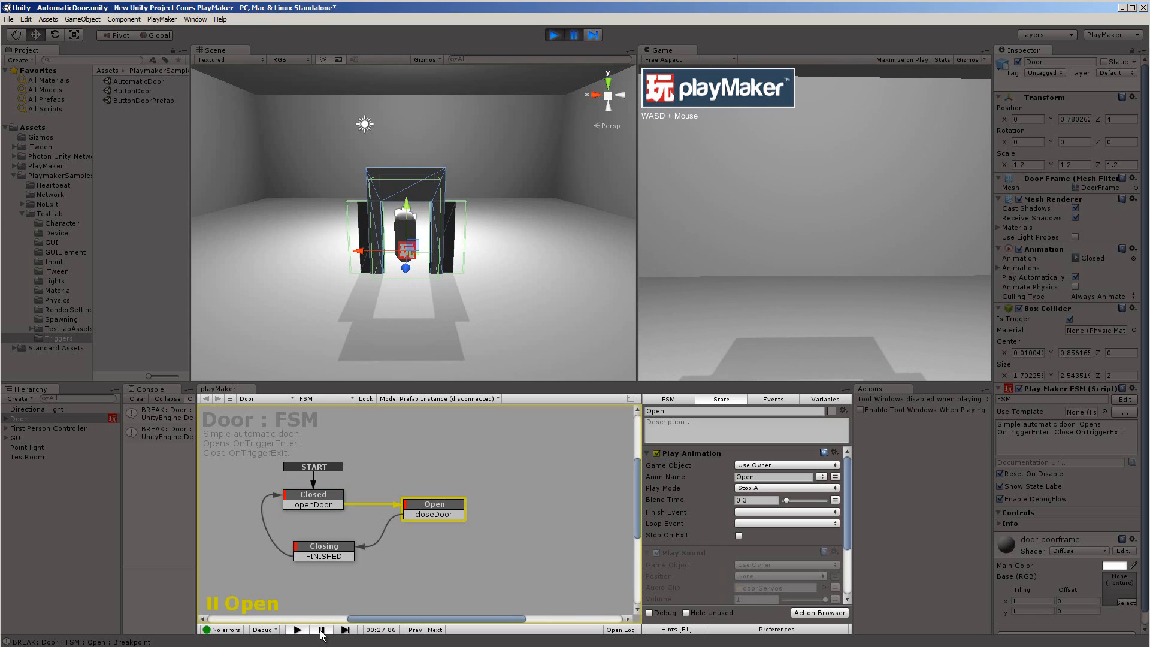
{"action": "left_click", "coordinate": [321, 631]}
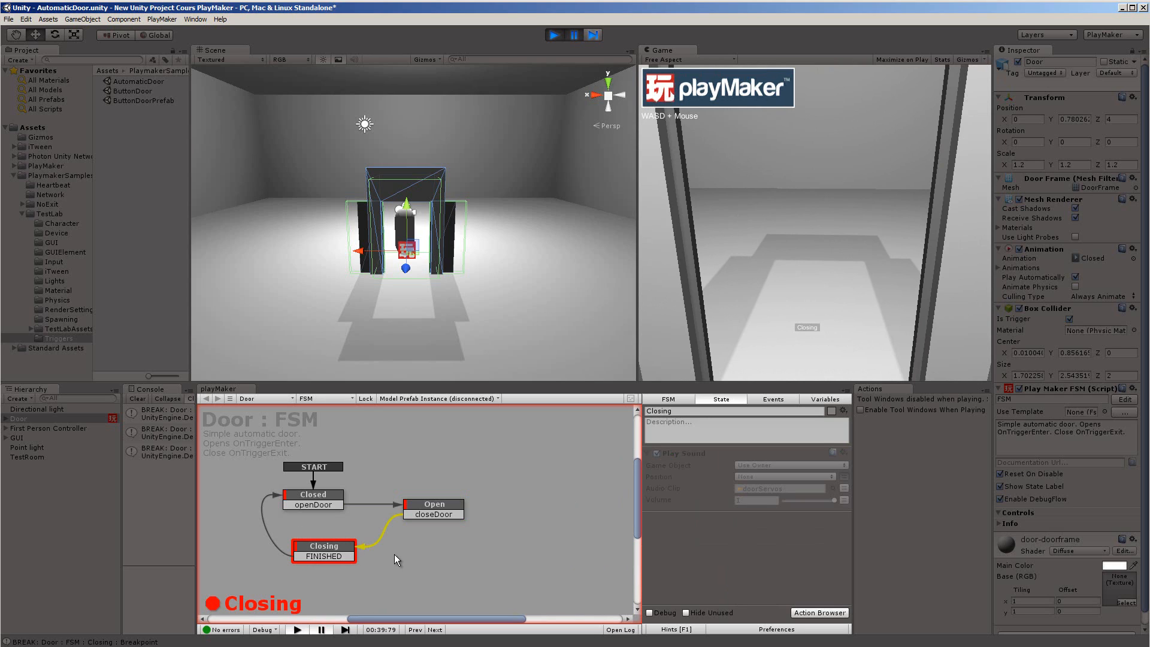
{"action": "left_click", "coordinate": [322, 630]}
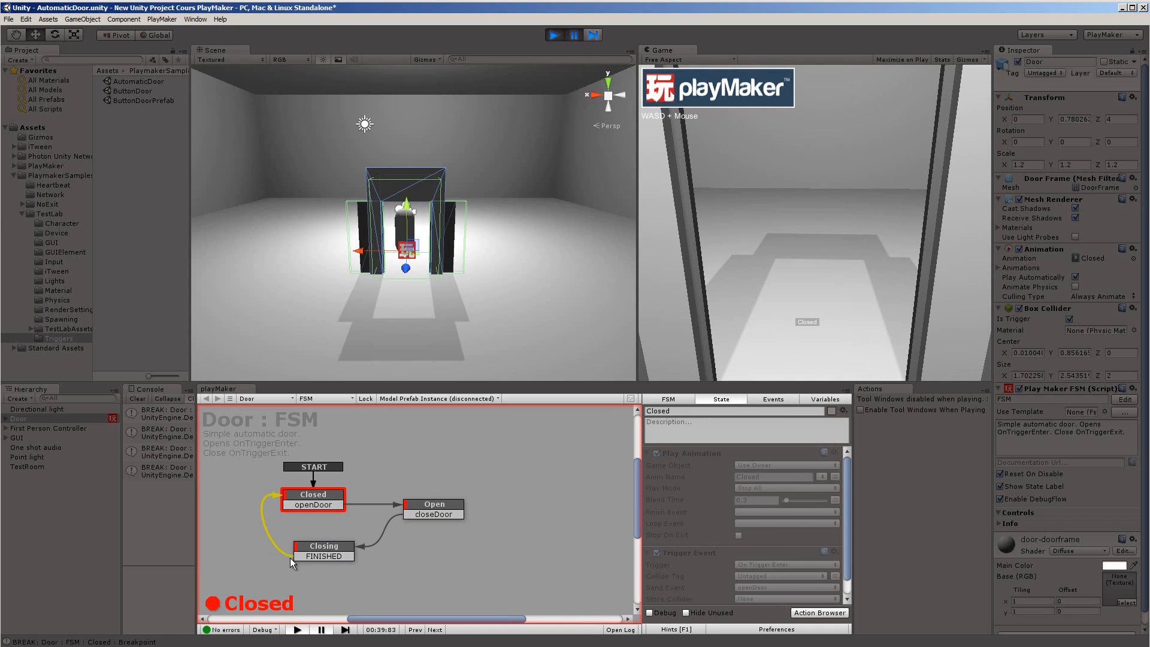
{"action": "left_click", "coordinate": [322, 630]}
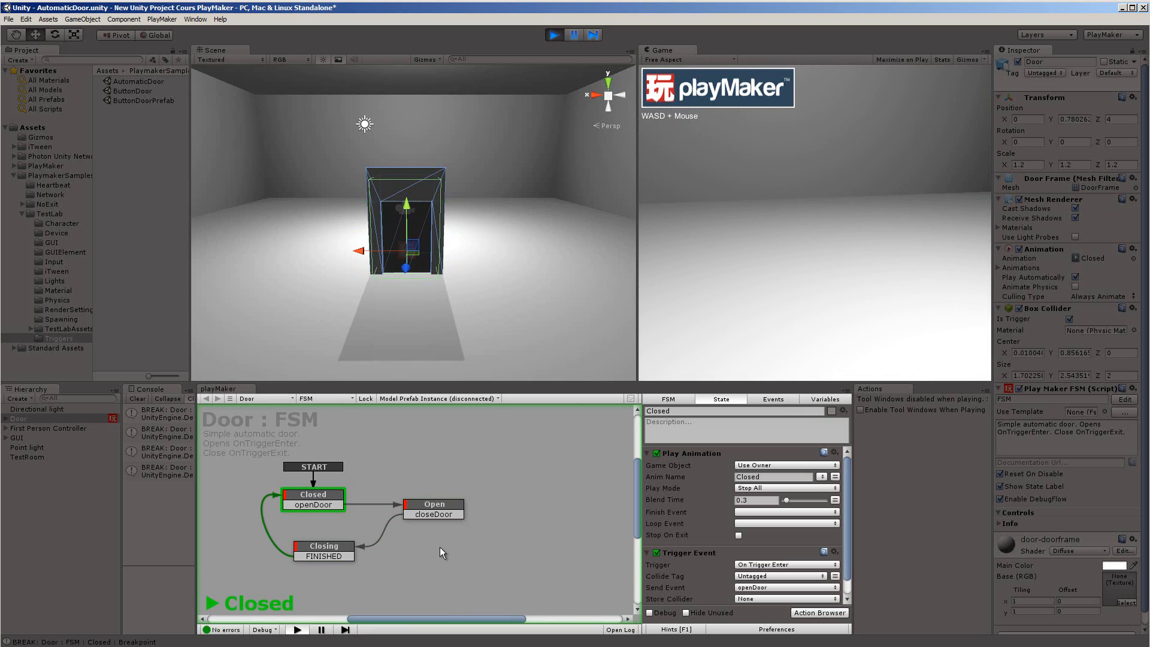
{"action": "key", "text": "ctrl+p"}
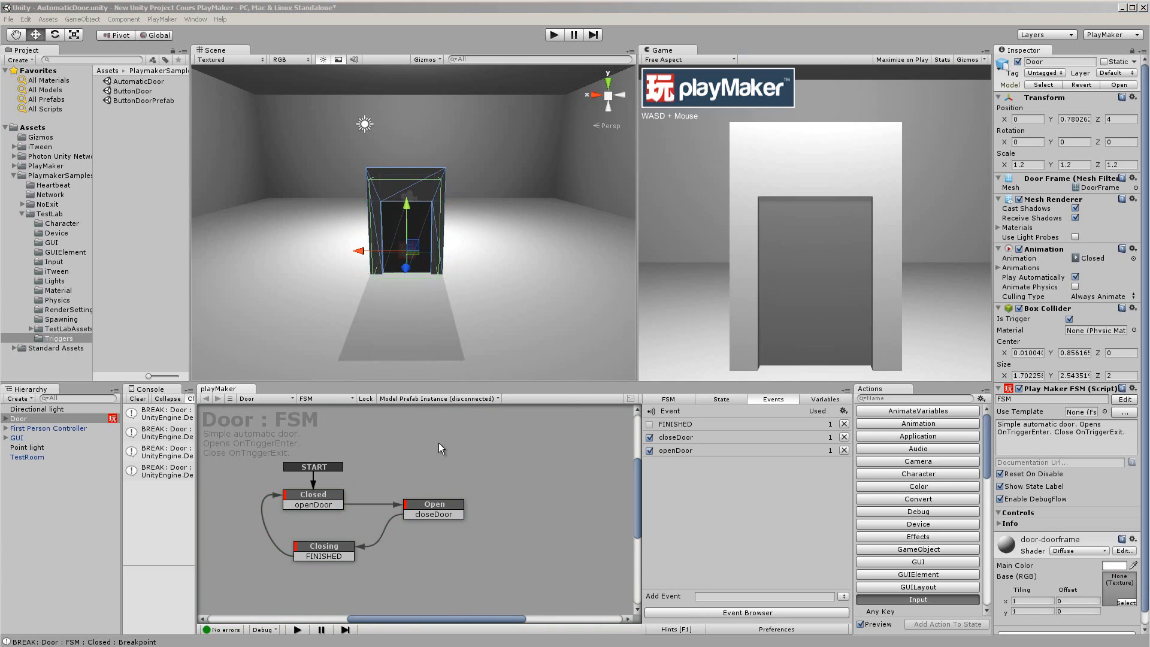
Step: Remove the breakpoints from the Open, Closed and Closing states of the Door FSM
{"action": "left_click", "coordinate": [434, 506]}
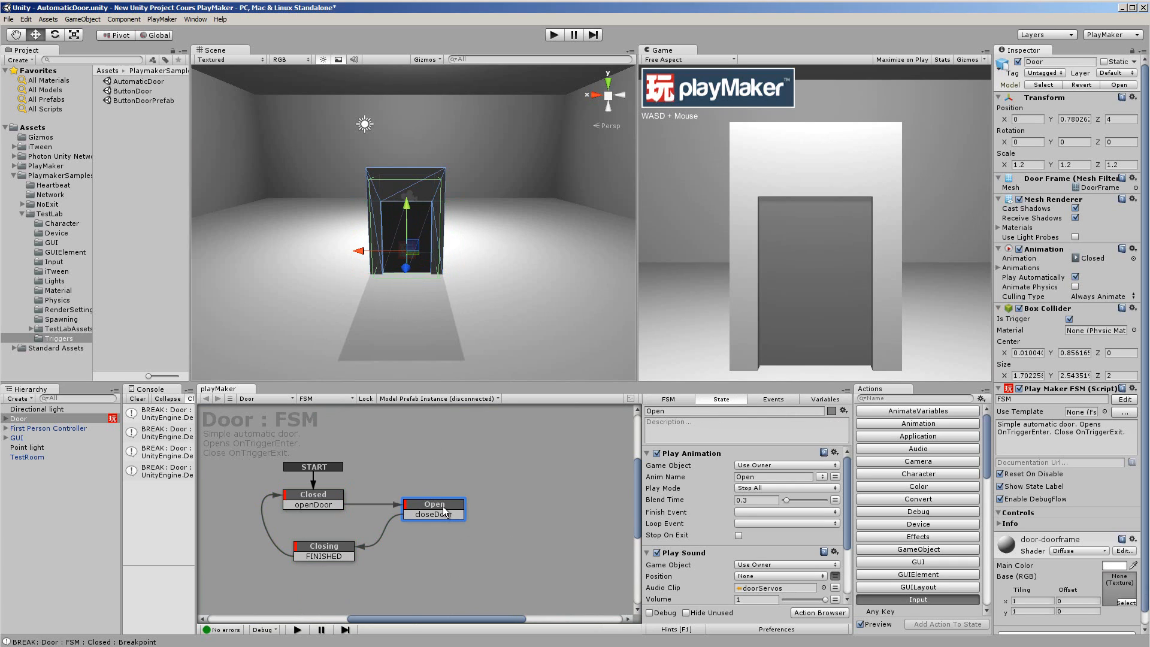
{"action": "right_click", "coordinate": [444, 508]}
{"action": "left_click", "coordinate": [465, 601]}
{"action": "left_click", "coordinate": [314, 502]}
{"action": "right_click", "coordinate": [314, 502]}
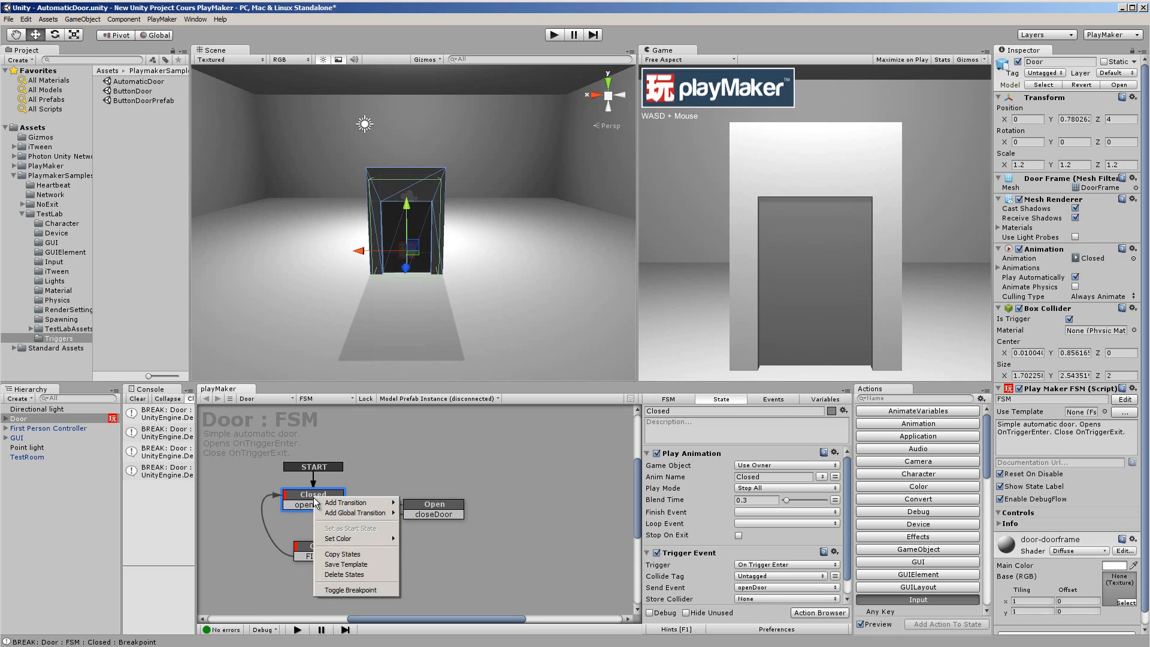
{"action": "left_click", "coordinate": [350, 591]}
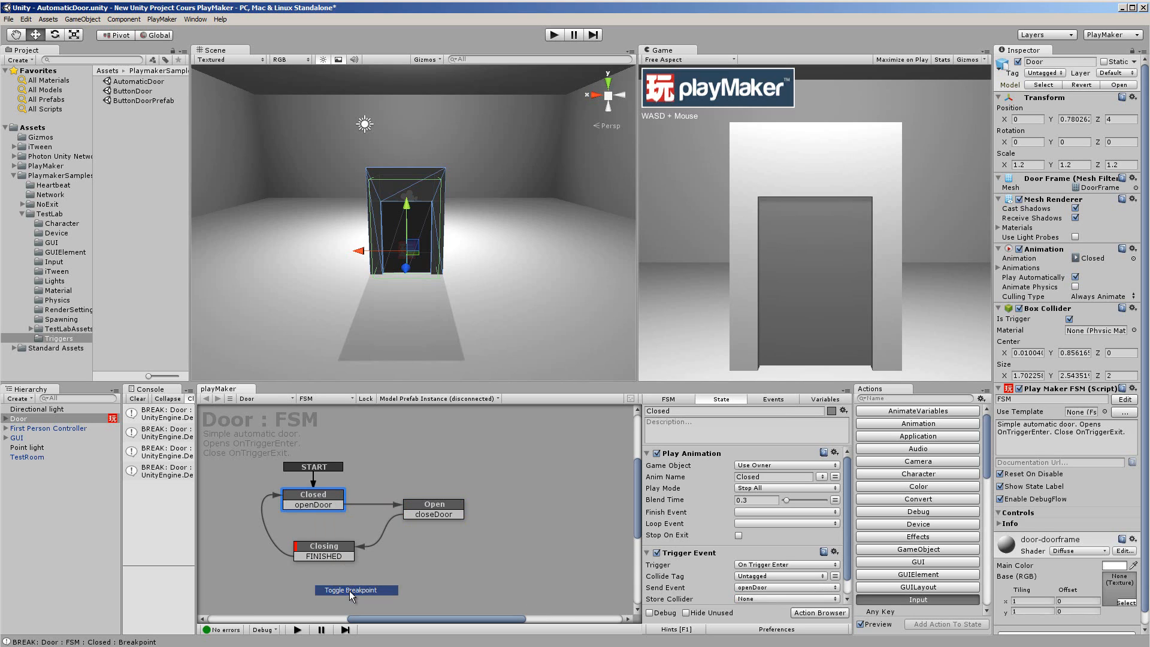
{"action": "right_click", "coordinate": [330, 549]}
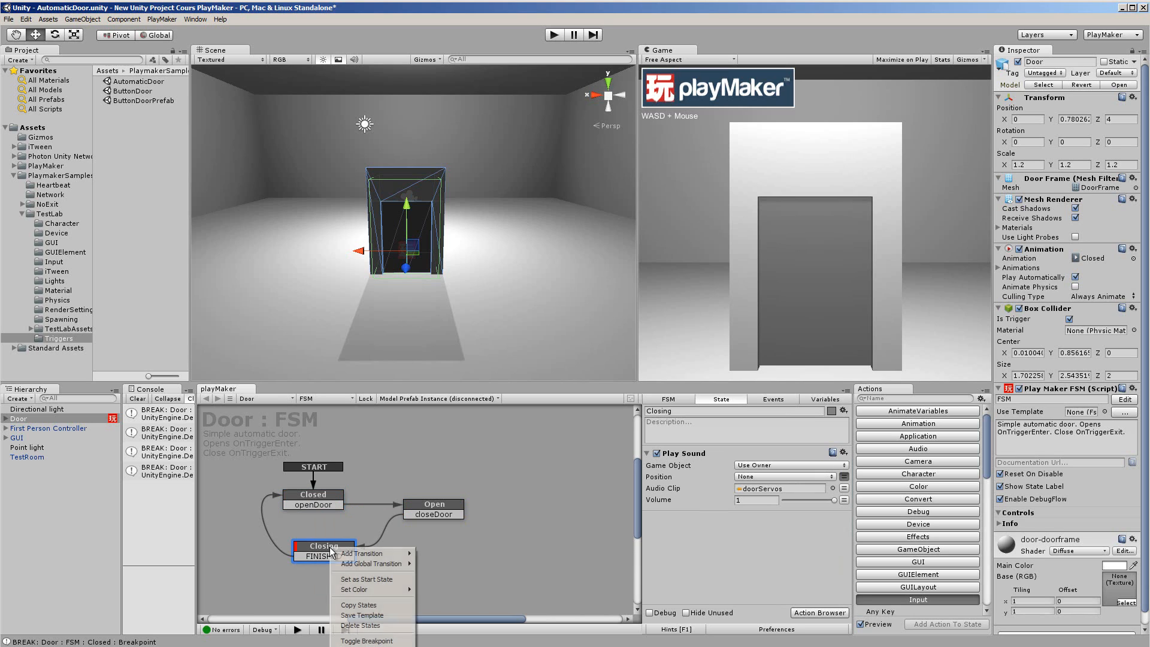
{"action": "left_click", "coordinate": [367, 642]}
Step: Display the minimap in the Door FSM's graph view and use it to reposition the graph
{"action": "middle_click_drag", "start_coordinate": [455, 545], "coordinate": [481, 550]}
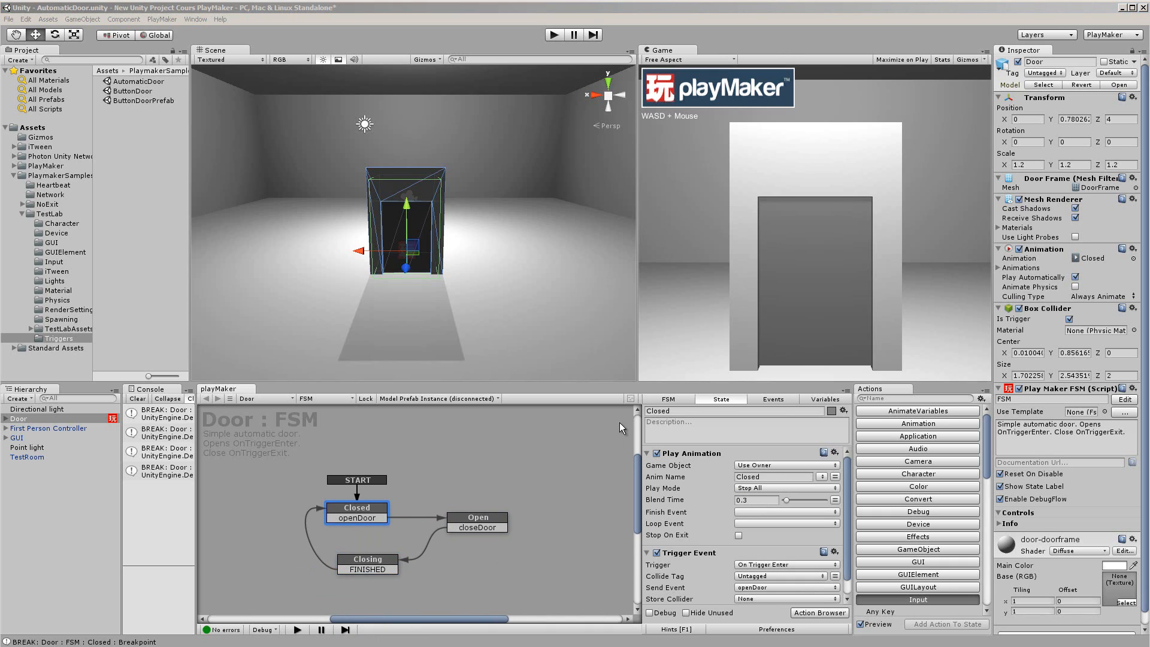
{"action": "left_click", "coordinate": [631, 401]}
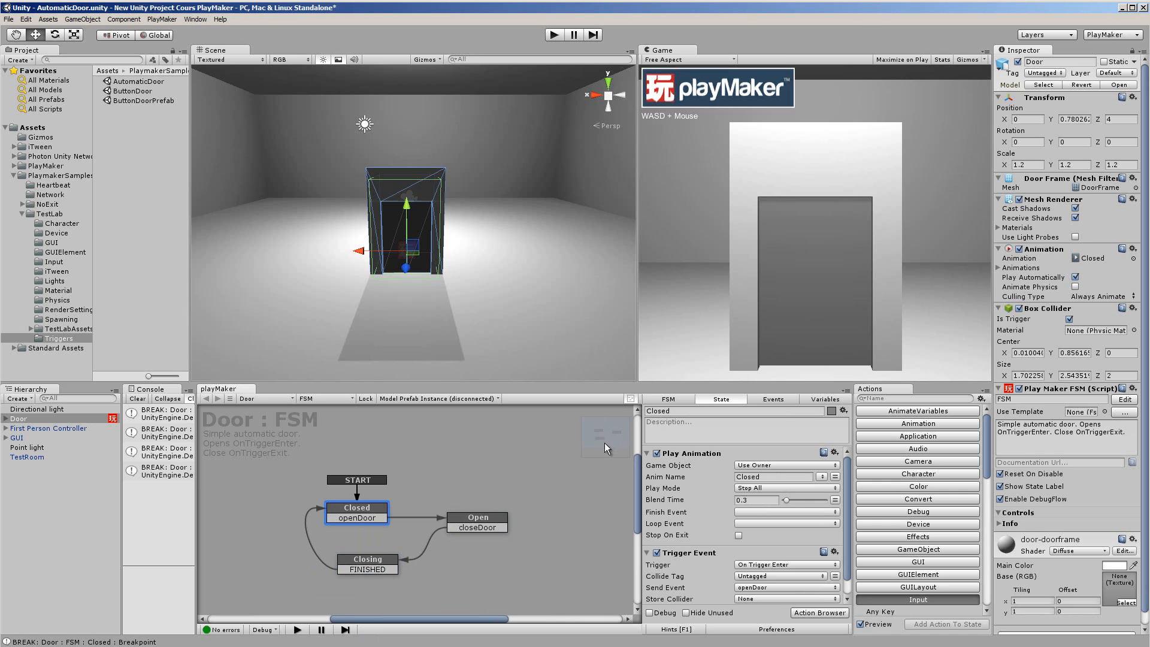
{"action": "mouse_move", "coordinate": [603, 434]}
{"action": "left_mouse_down"}
{"action": "mouse_move", "coordinate": [617, 444]}
{"action": "mouse_move", "coordinate": [619, 426]}
{"action": "mouse_move", "coordinate": [602, 430]}
{"action": "mouse_move", "coordinate": [602, 443]}
{"action": "mouse_move", "coordinate": [620, 441]}
{"action": "mouse_move", "coordinate": [611, 435]}
{"action": "left_mouse_up"}
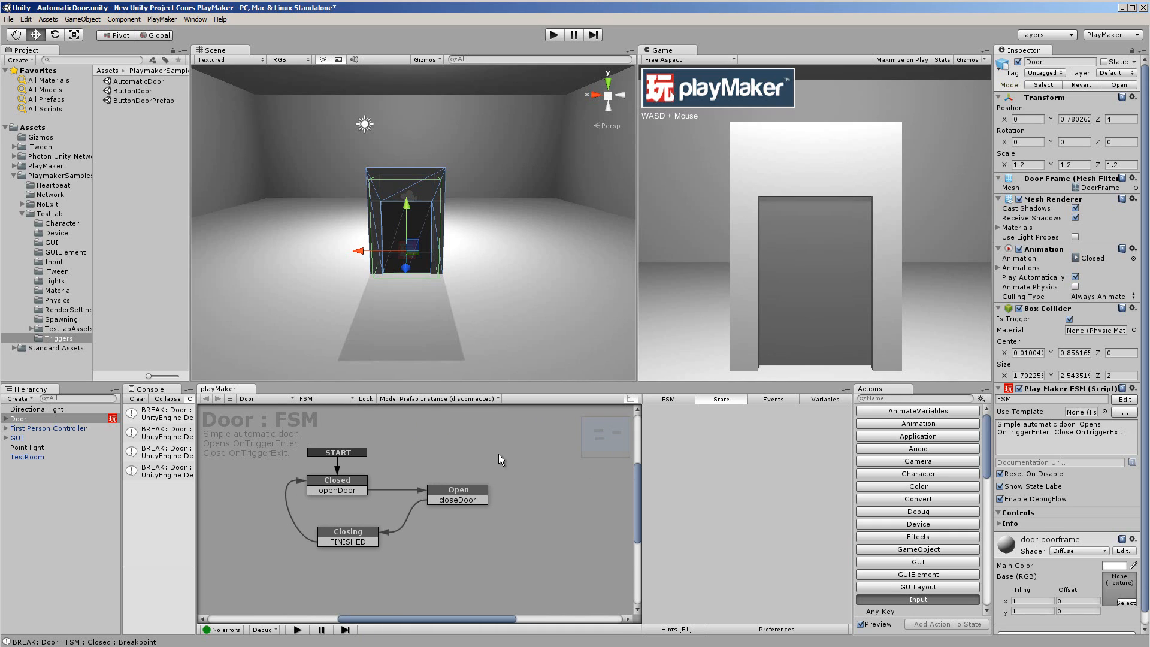